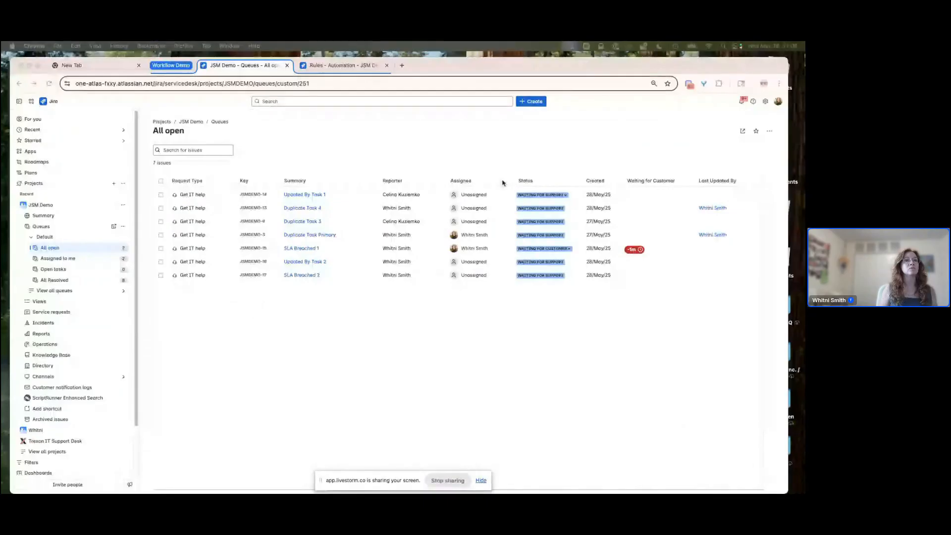
- Reset the page zoom to 100% and hide the project navigation sidebar
click(654, 84)
click(656, 101)
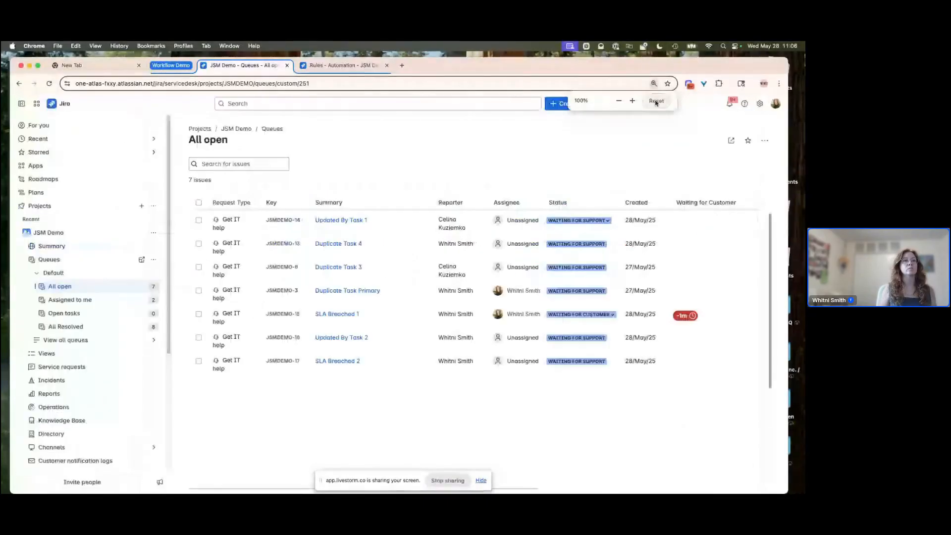
click(21, 103)
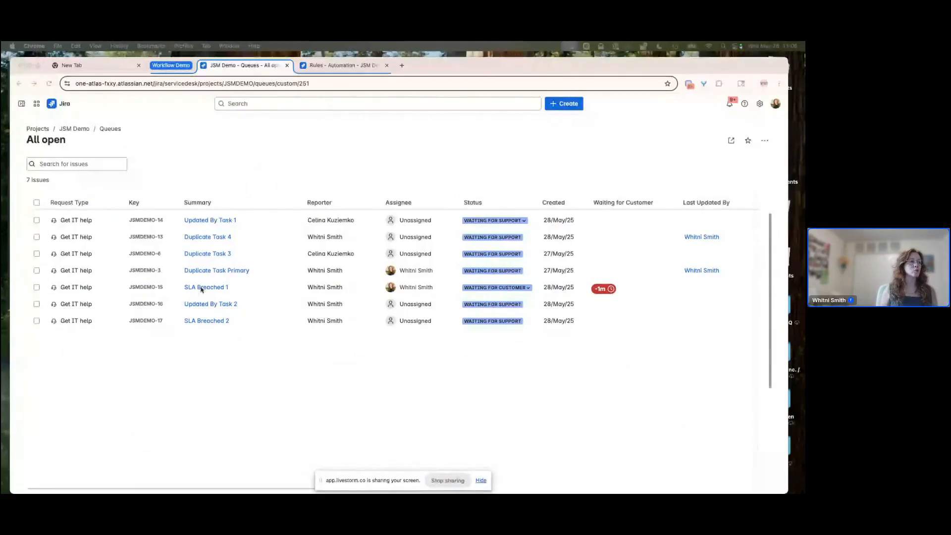
- Switch to the automation rules tab and open the JSM DEMO: Merge Duplicates rule
click(345, 67)
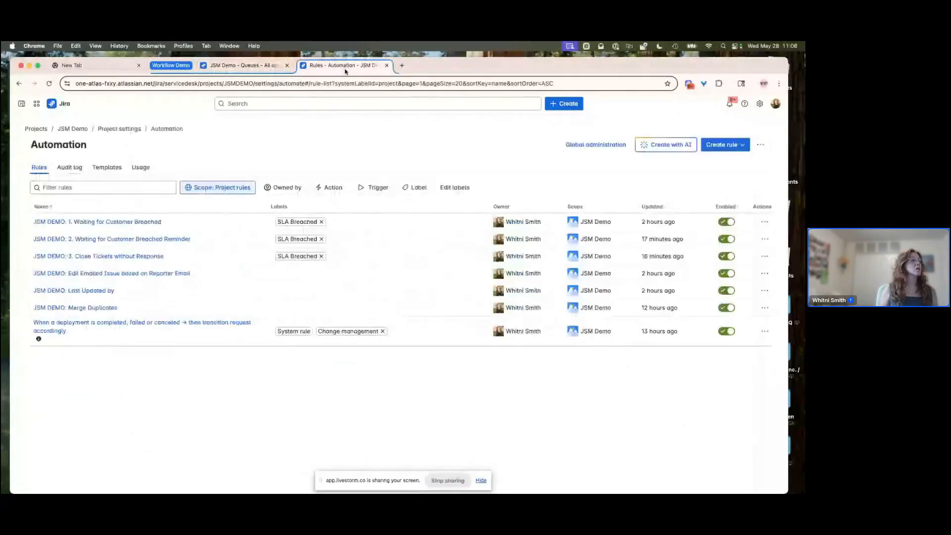
click(90, 309)
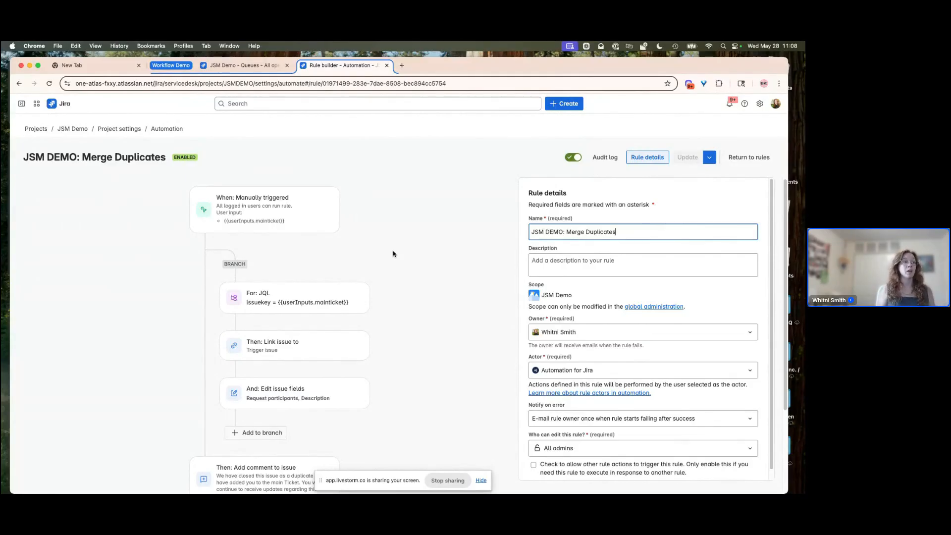
- Examine the manual trigger's settings and its required user input field for the primary ticket key
click(289, 209)
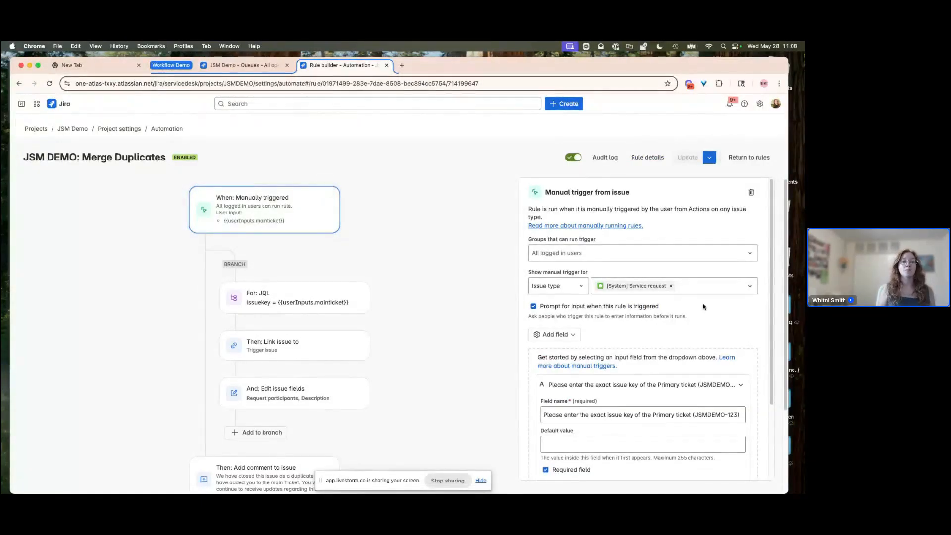
scroll(703, 307, down, 1)
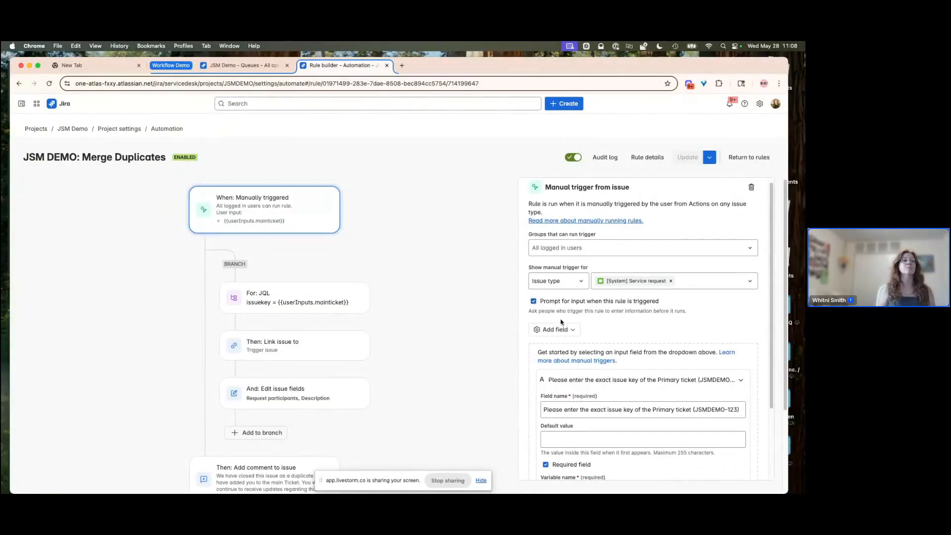
scroll(574, 337, down, 1)
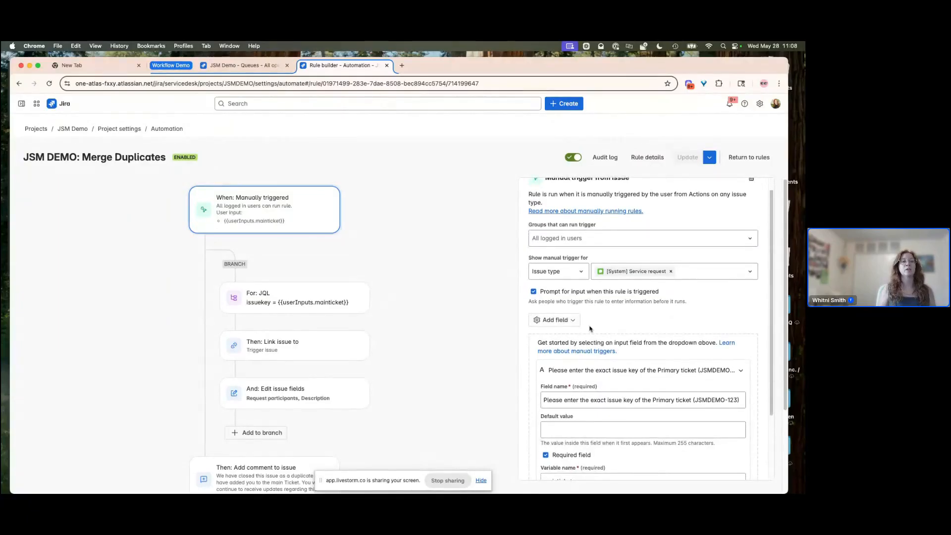
scroll(615, 386, down, 5)
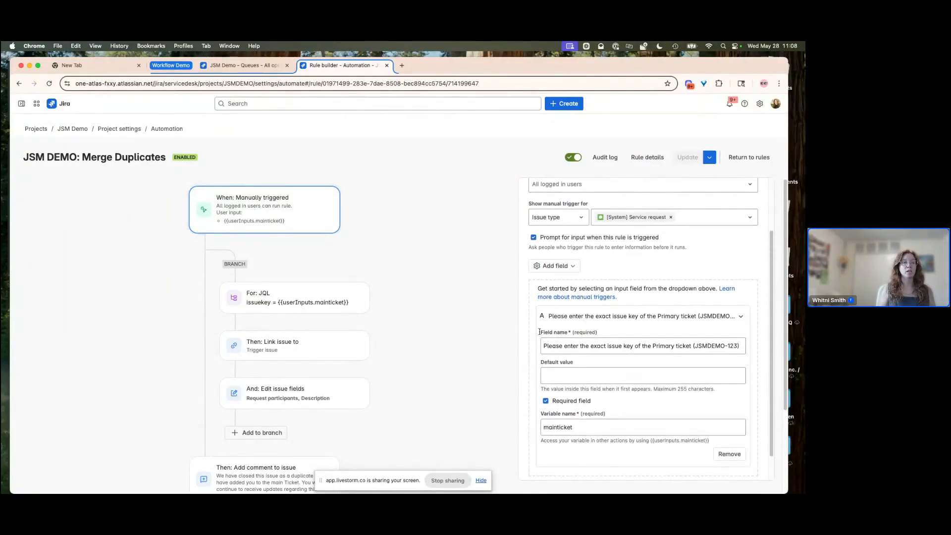
click(555, 267)
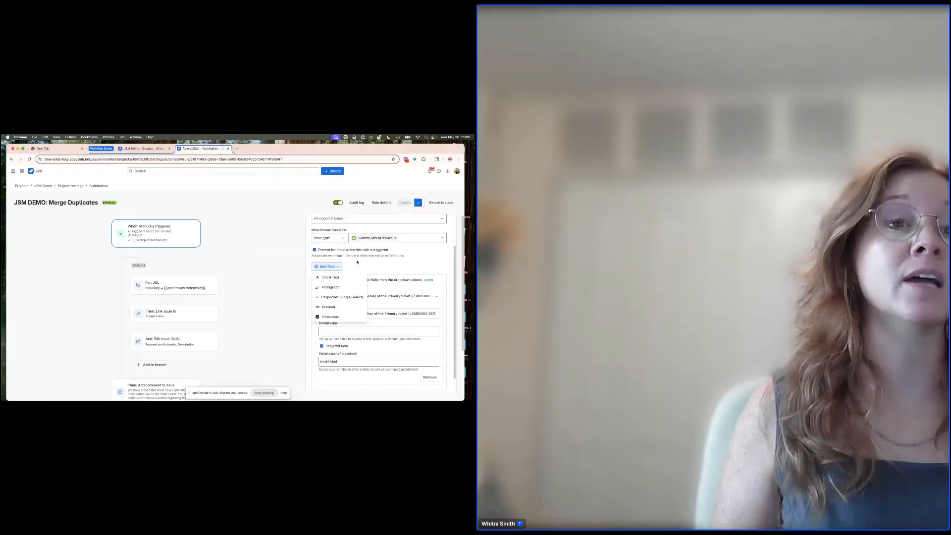
click(356, 262)
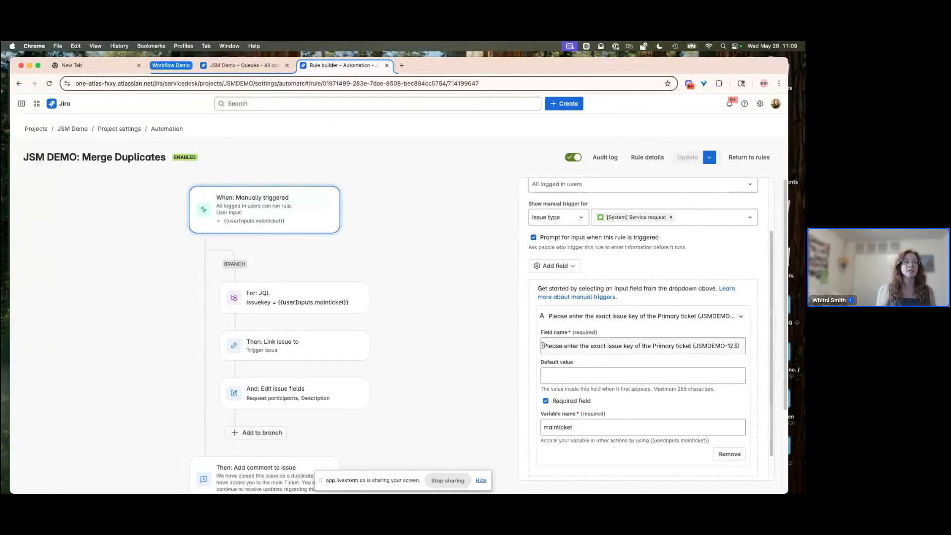
click(586, 429)
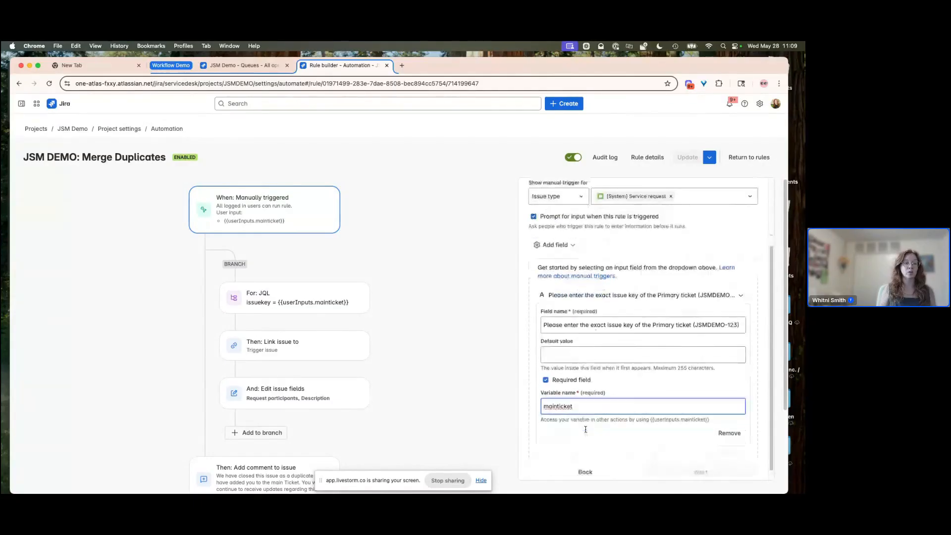
scroll(586, 430, down, 1)
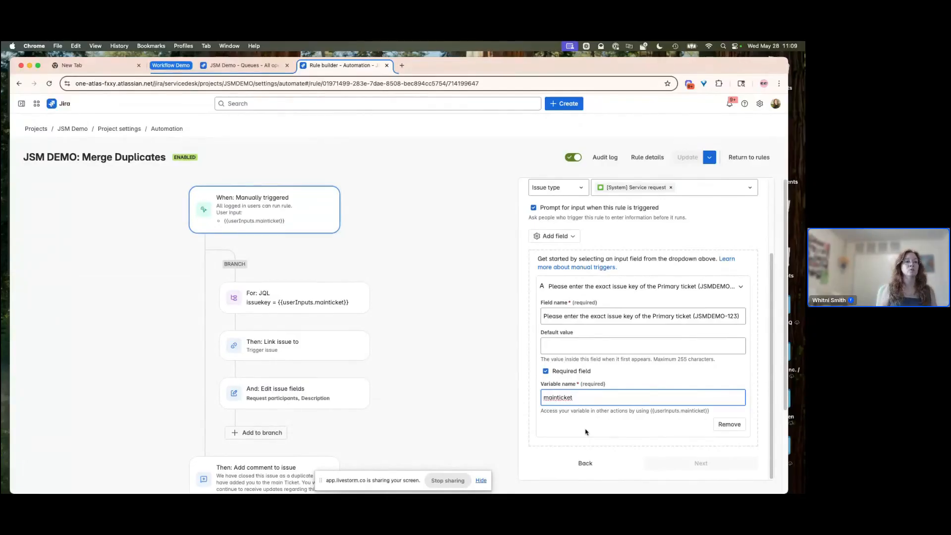
scroll(615, 298, up, 2)
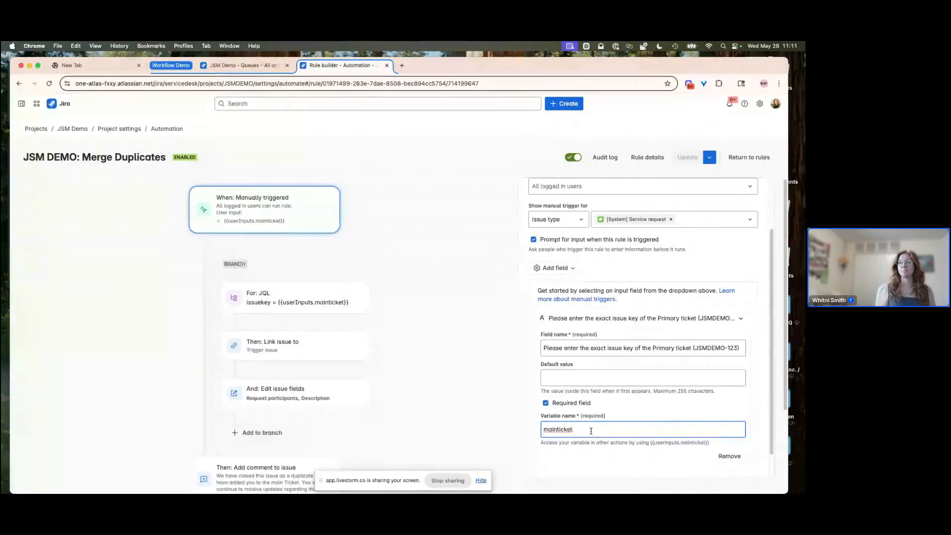
- Inspect the branch's JQL lookup, the link issue action and the edit issue fields action
click(250, 298)
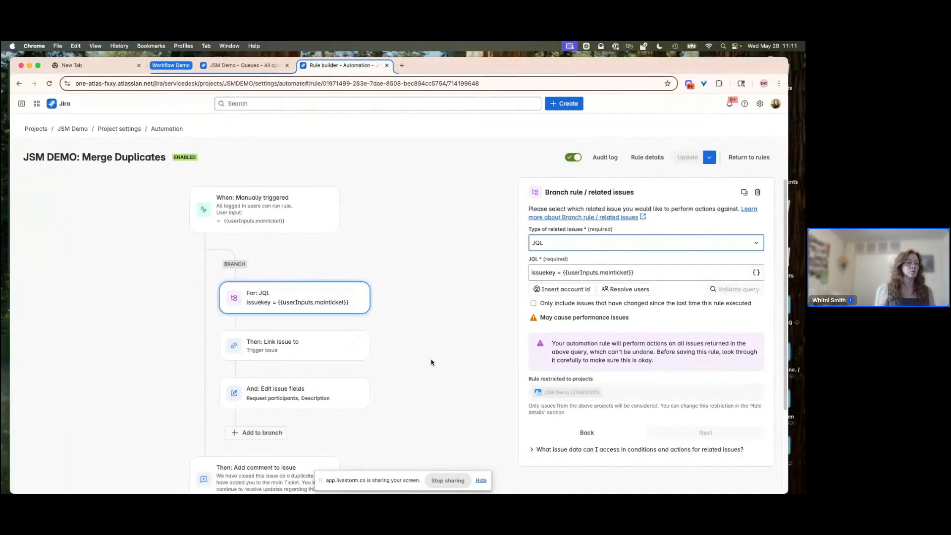
scroll(432, 362, down, 1)
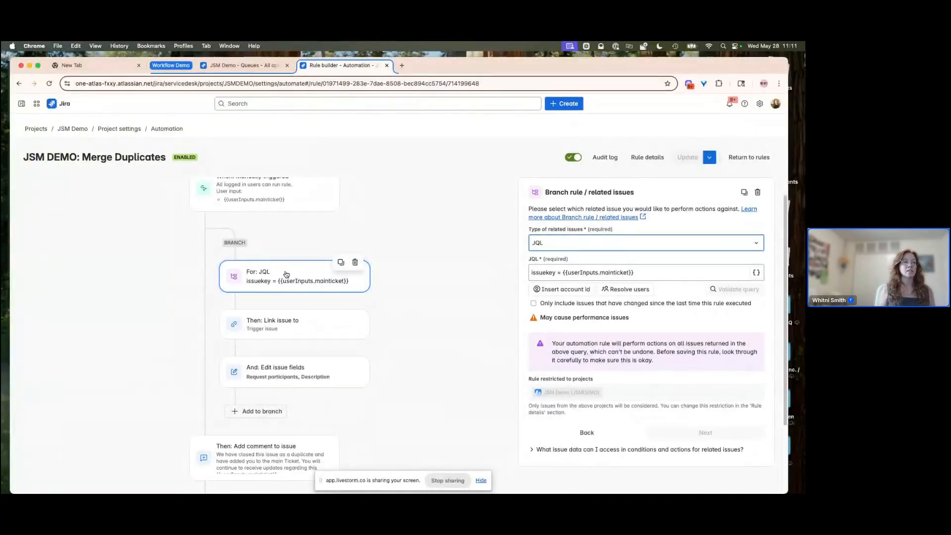
click(284, 329)
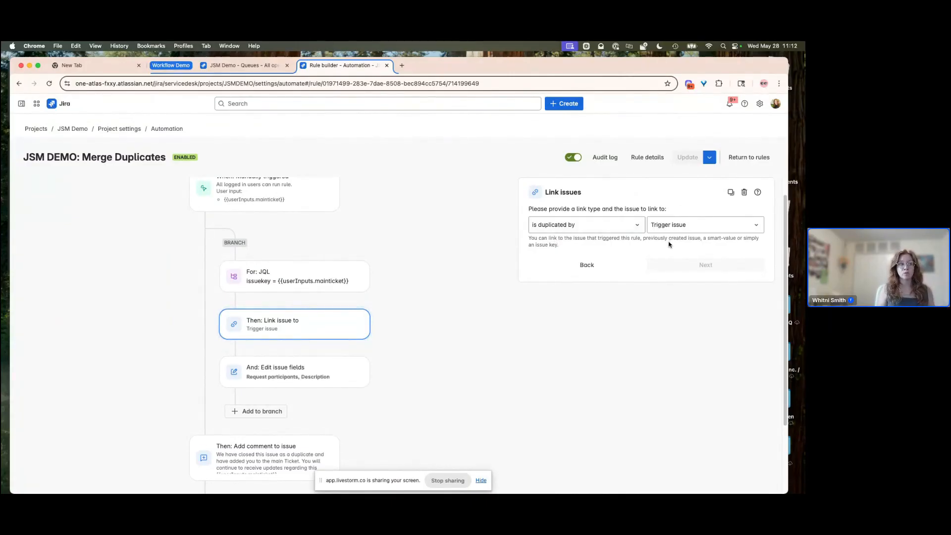
mouse_move(355, 336)
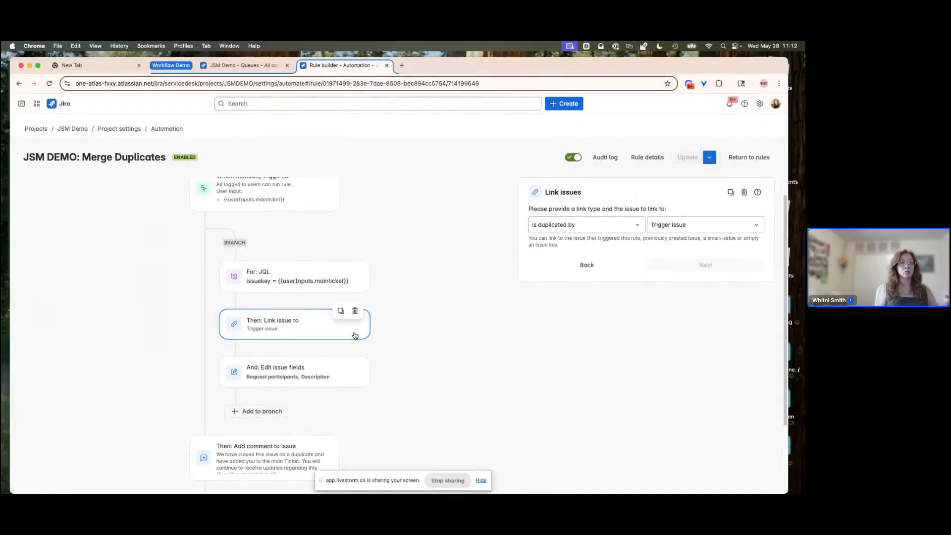
scroll(405, 321, down, 2)
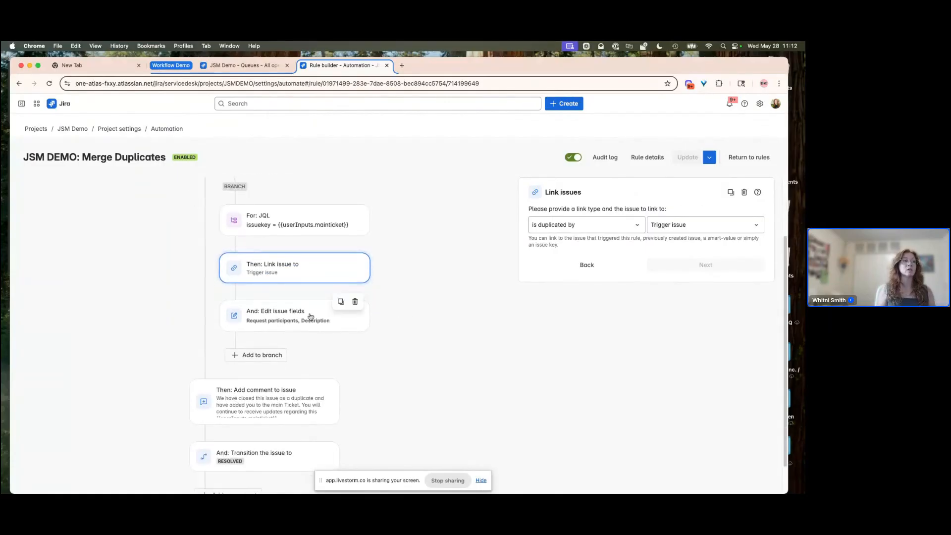
click(293, 319)
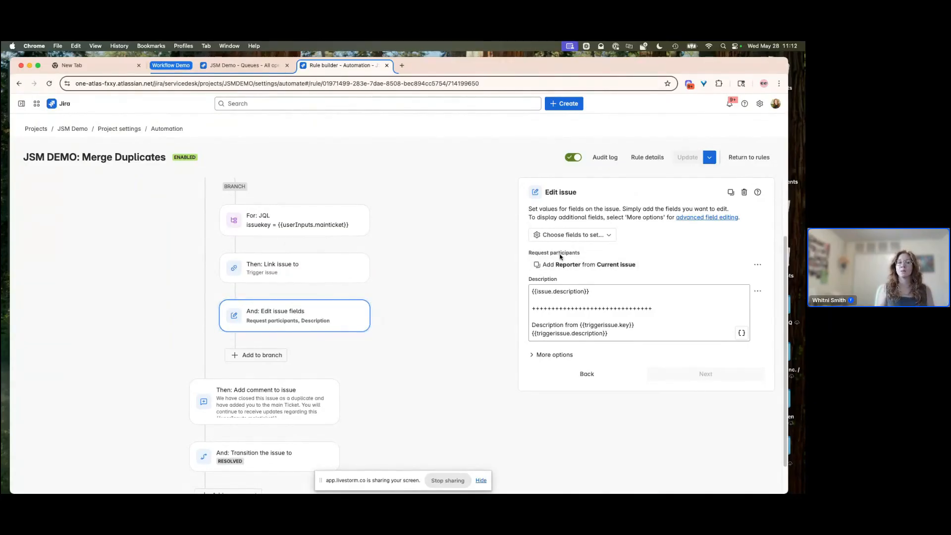
click(613, 289)
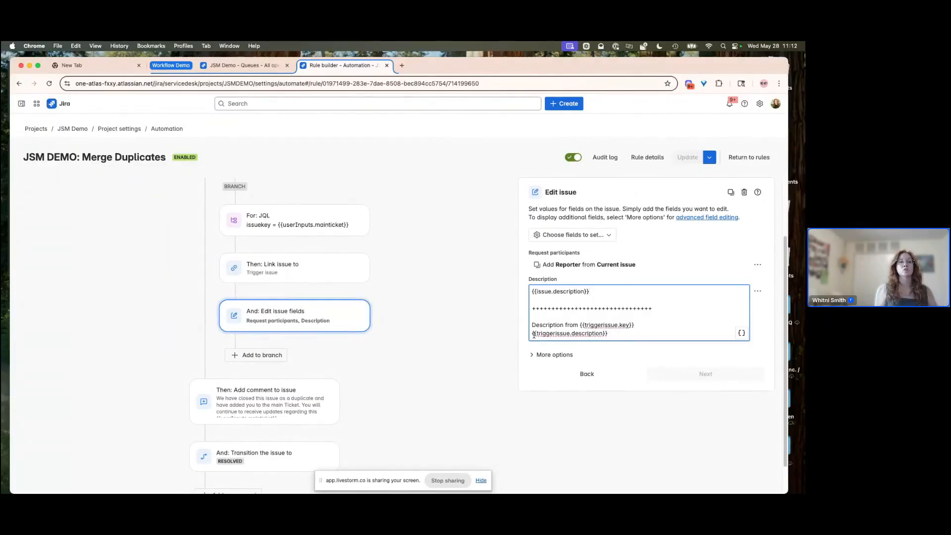
- Open the add comment action and set its comment visibility to Share with customer
click(273, 397)
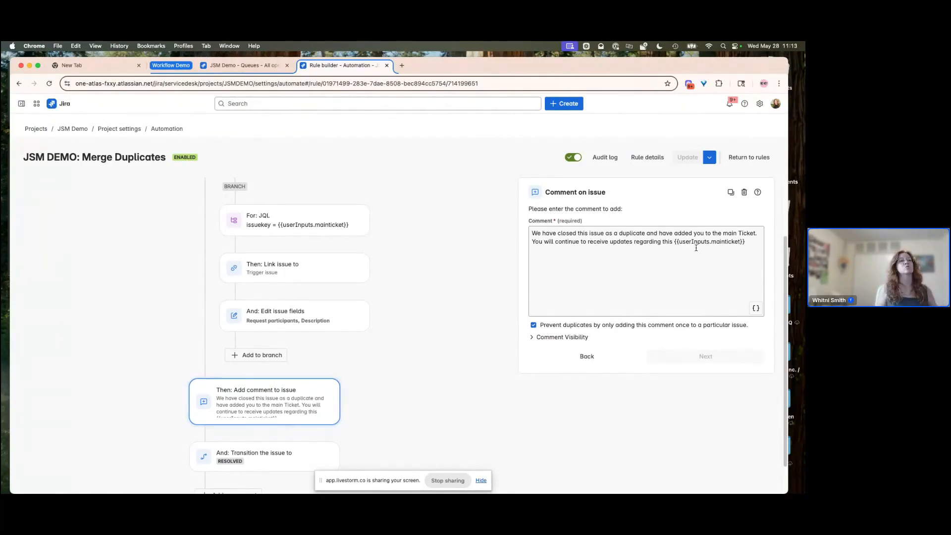
scroll(471, 335, down, 2)
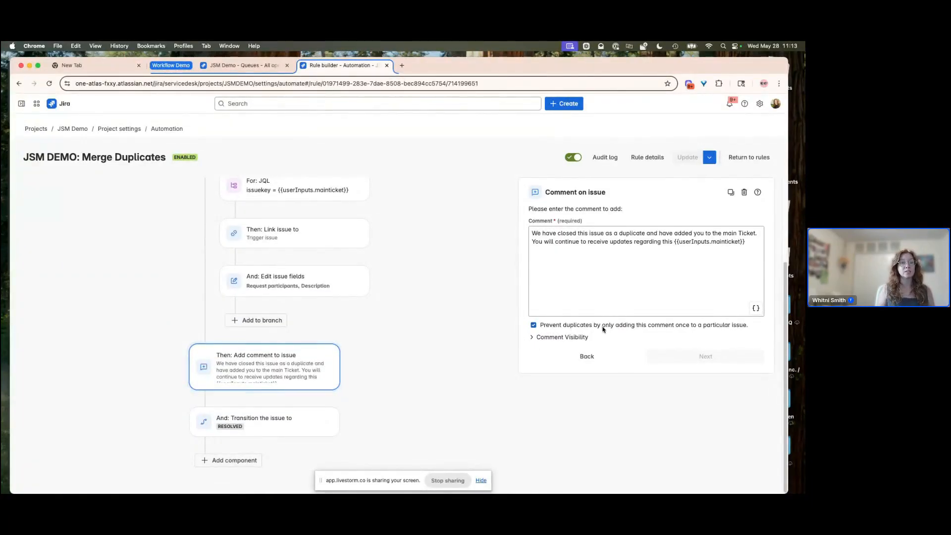
click(560, 337)
click(584, 354)
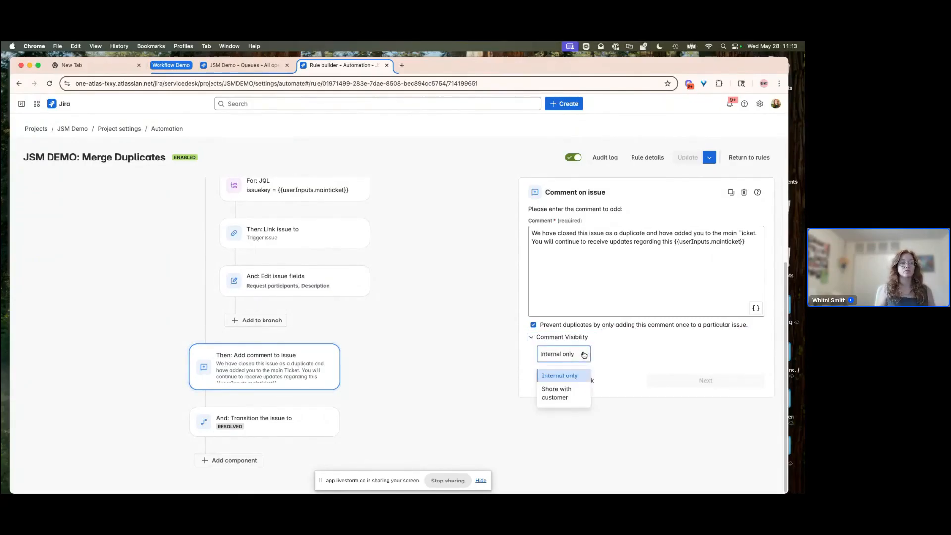
click(562, 391)
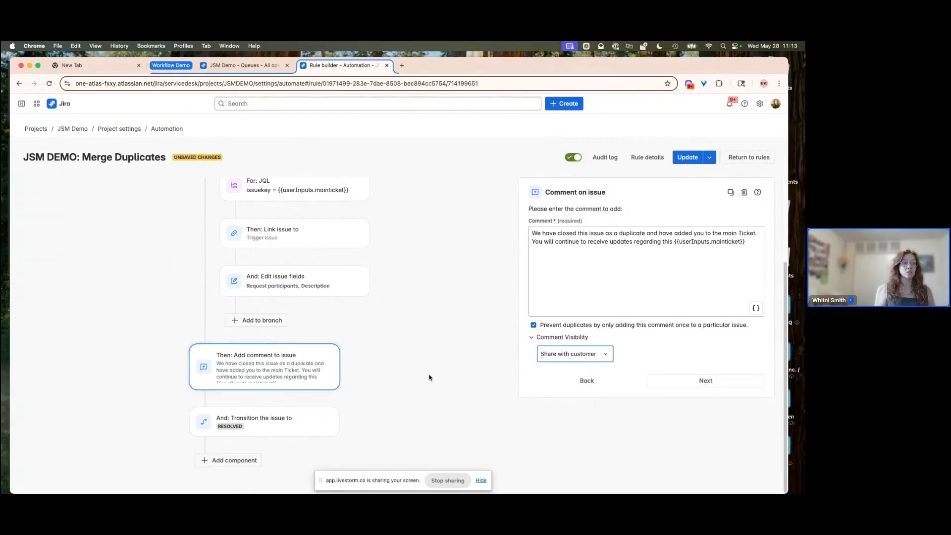
- Review the transition to Resolved action and save the updated rule
click(282, 423)
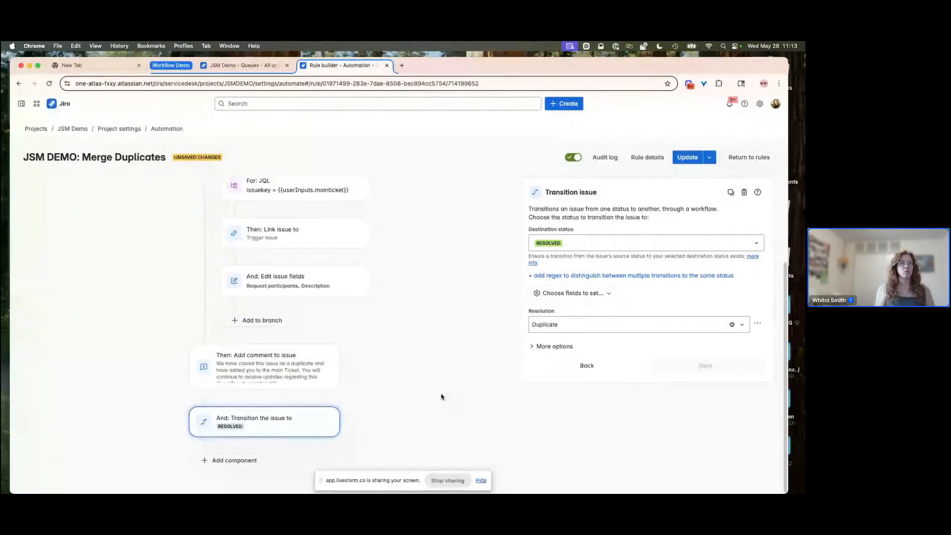
click(689, 159)
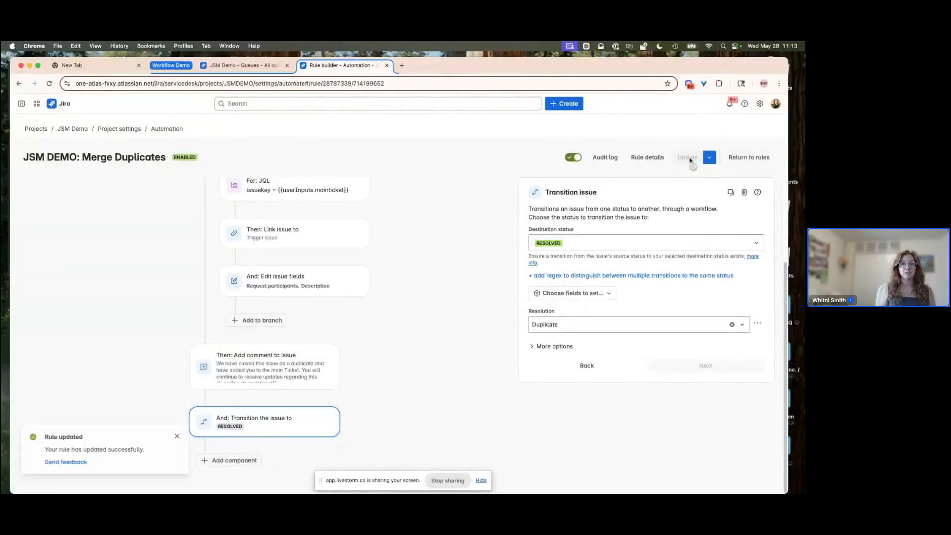
- Open the Duplicate Task Primary request in the queue to review its linked issues, then return to the queue
click(240, 69)
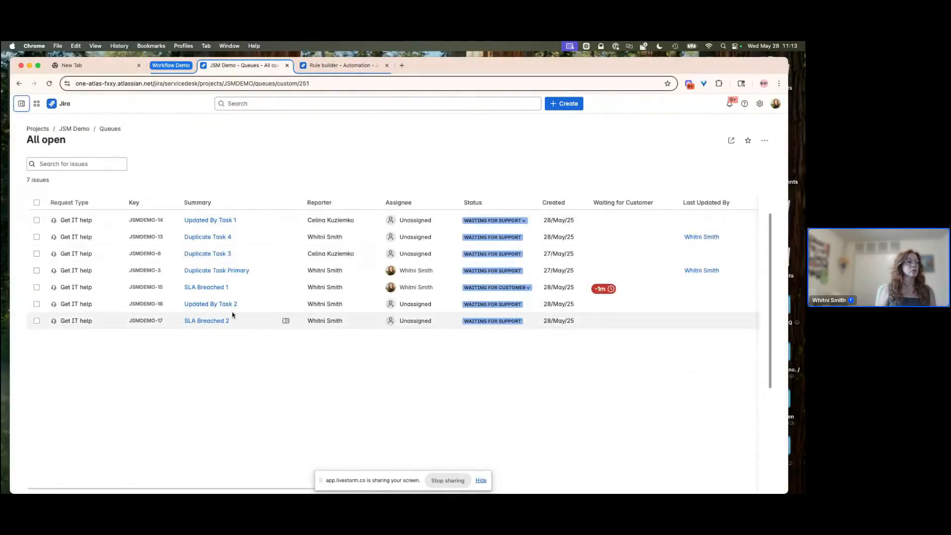
click(196, 272)
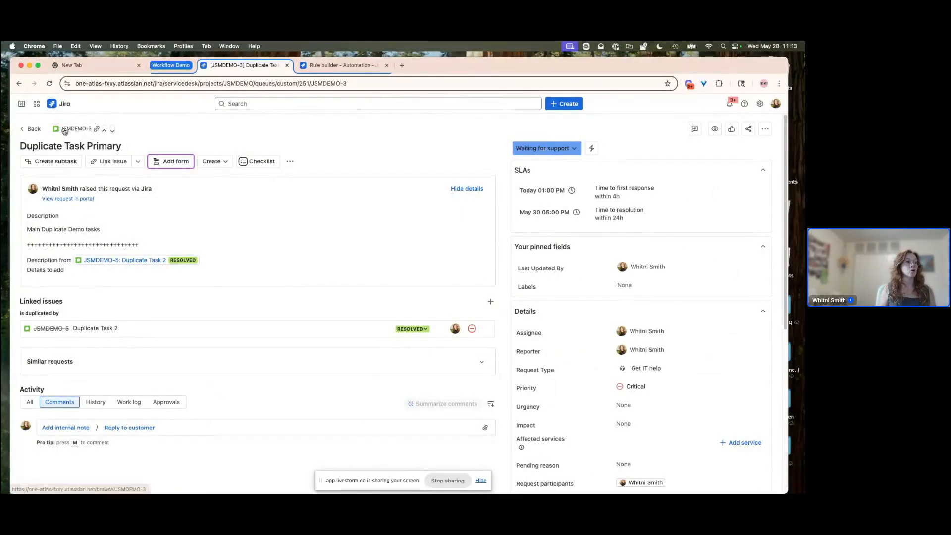
drag(353, 84, 313, 87)
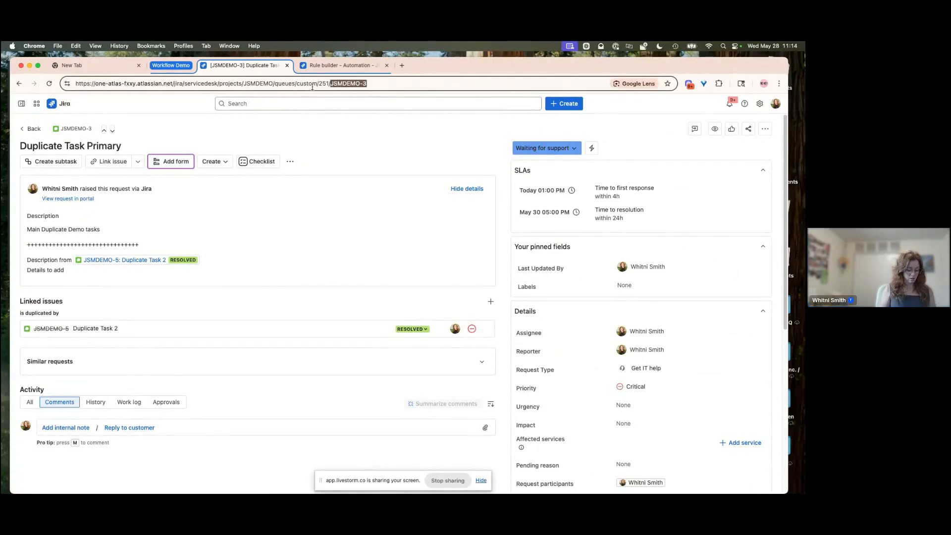
click(20, 84)
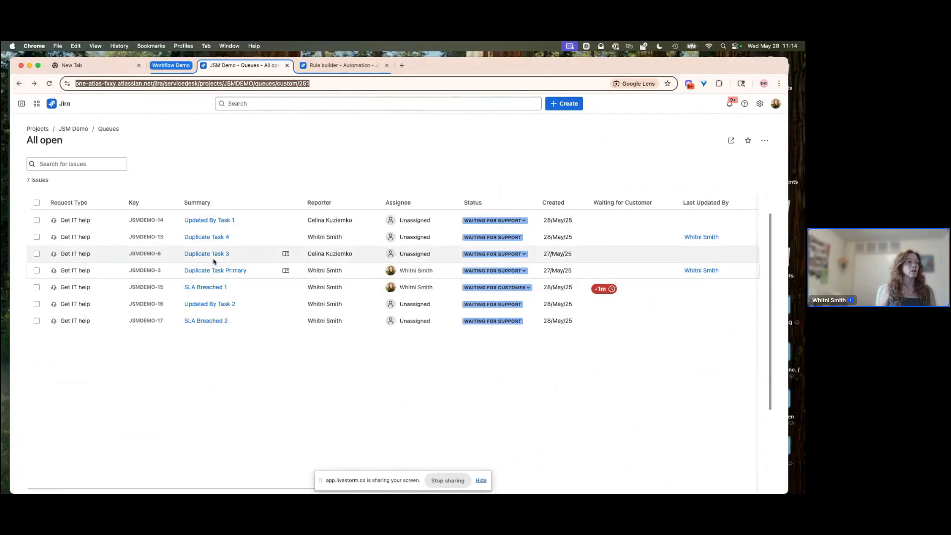
- Open Duplicate Task 3 and run the Merge Duplicates automation on it, entering JSMDEMO-3 as the primary ticket key
click(213, 254)
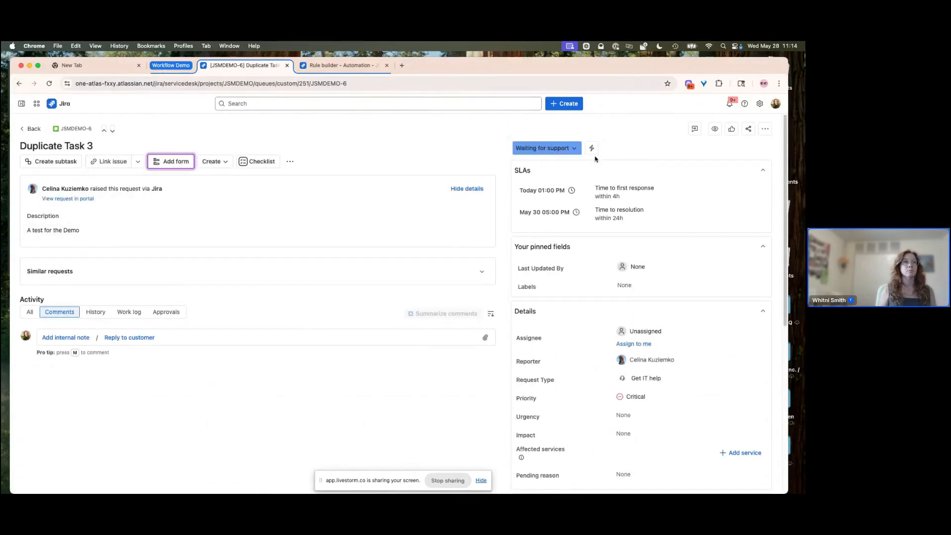
click(593, 151)
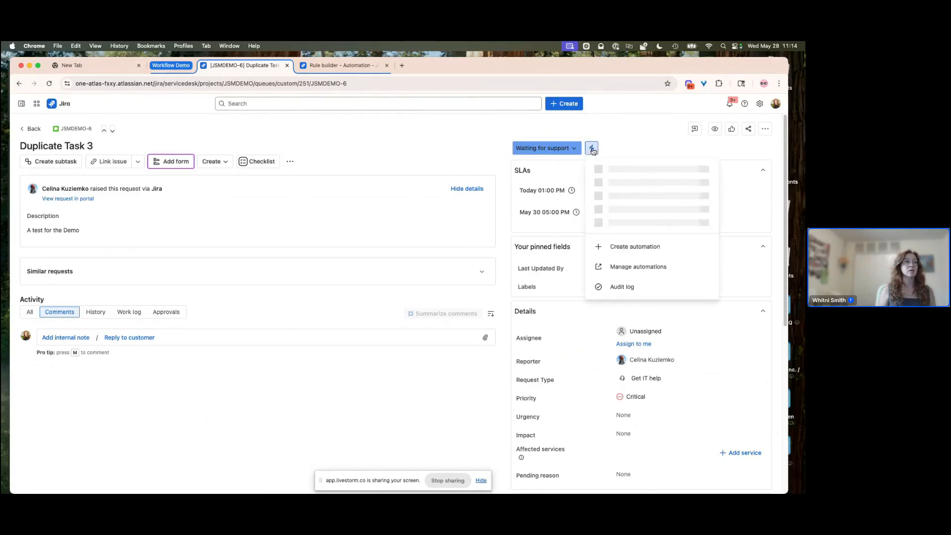
click(616, 131)
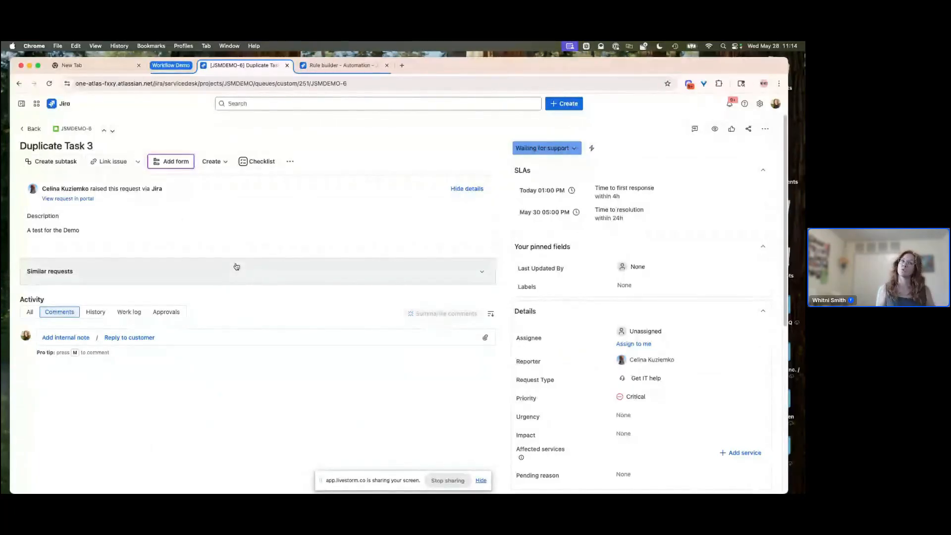
click(591, 149)
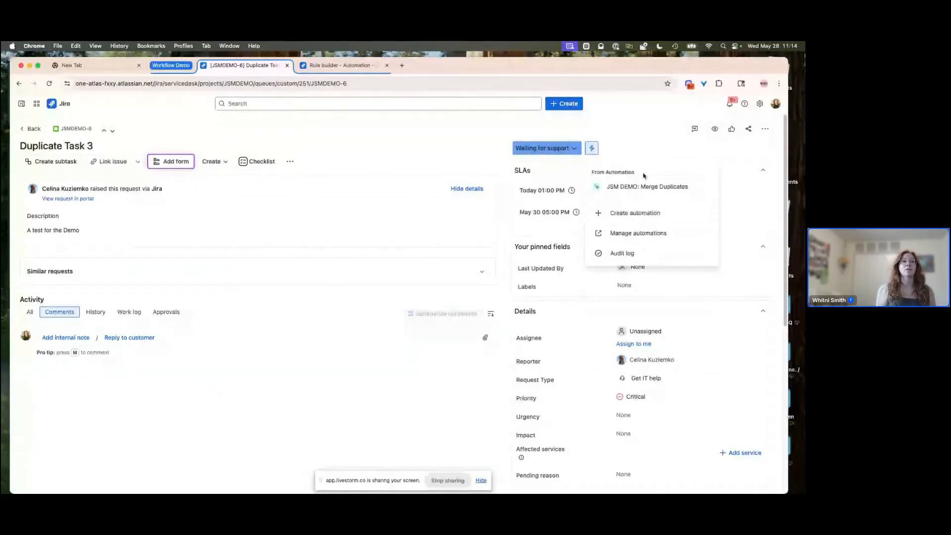
click(636, 188)
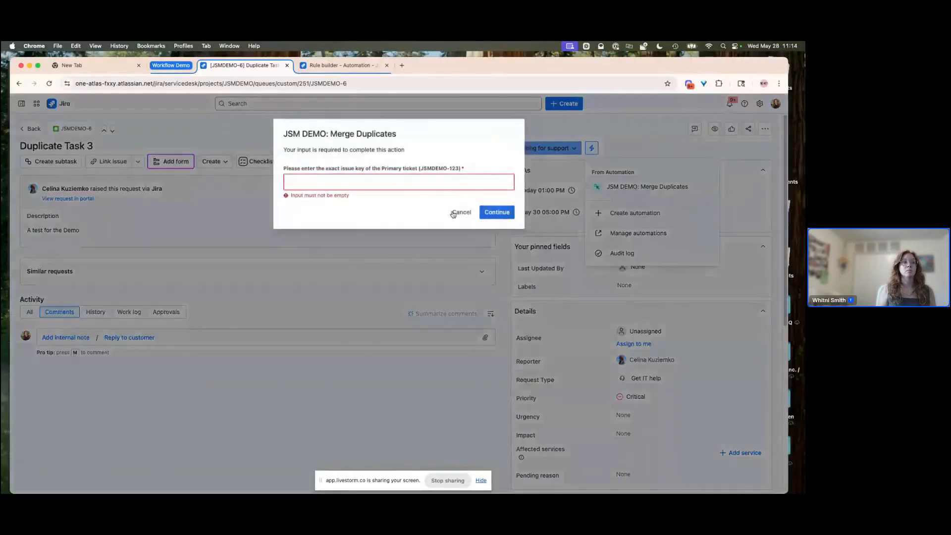
click(376, 184)
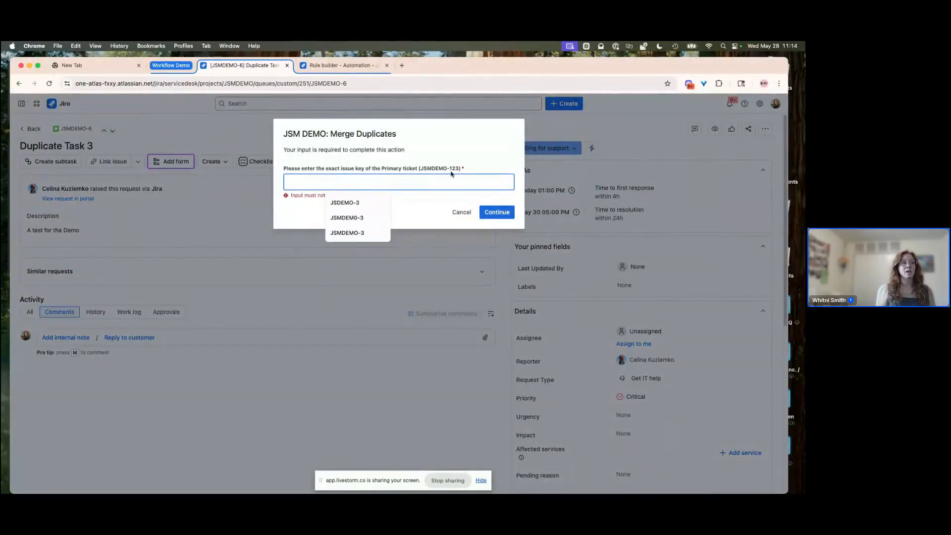
click(349, 233)
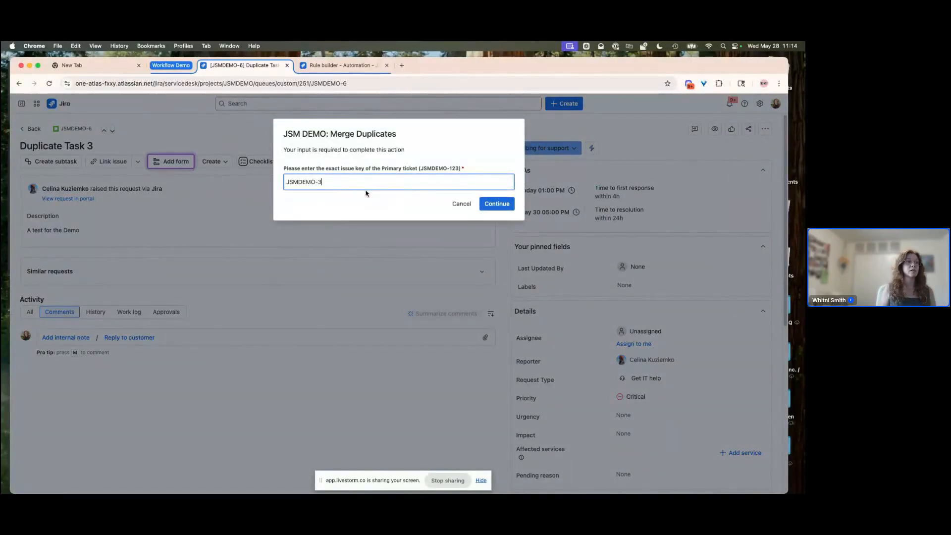
click(497, 205)
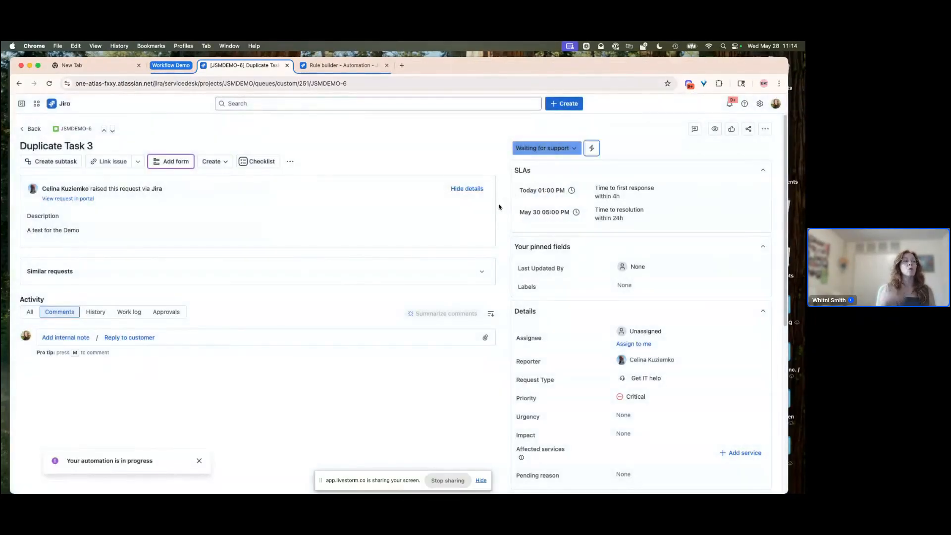
- Open the rule's audit log, then review Duplicate Task 3's new status, linked issue and automated comment
click(343, 66)
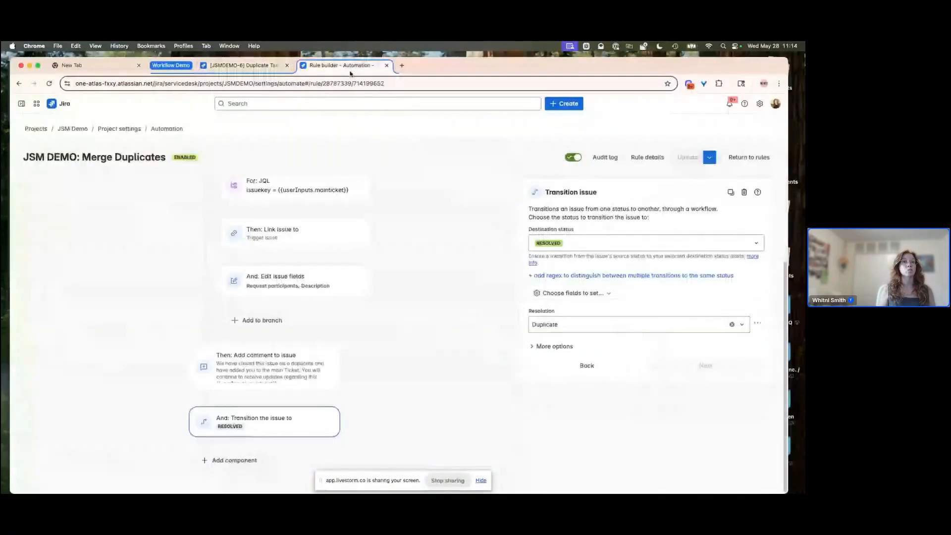
click(607, 157)
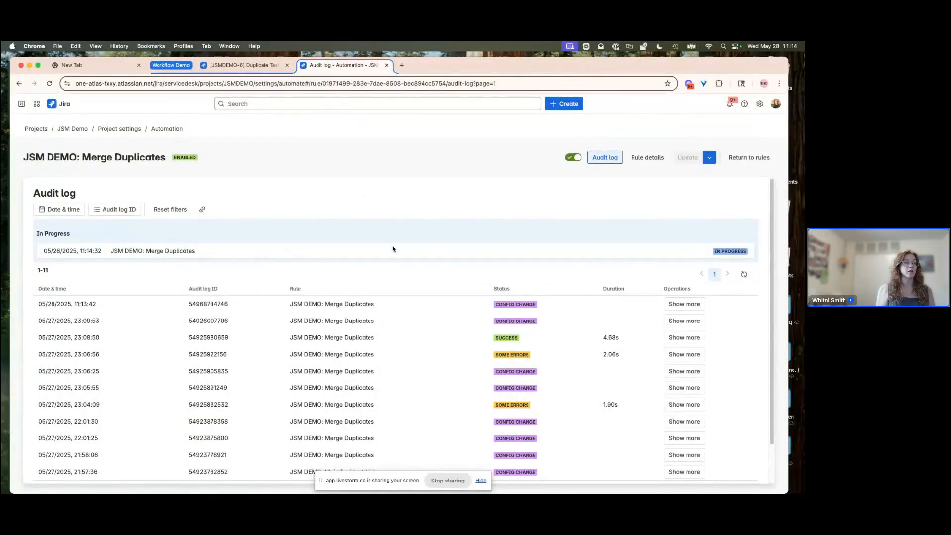
click(245, 66)
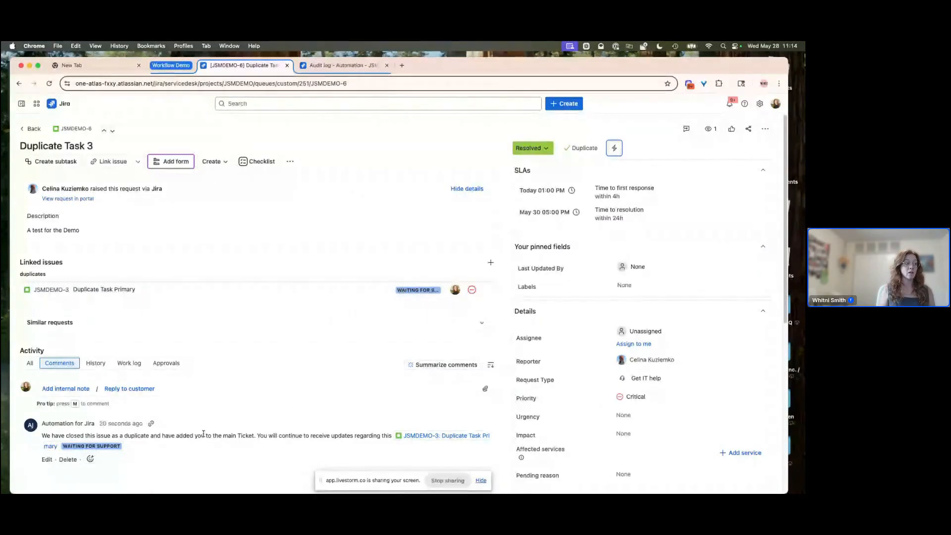
mouse_move(414, 438)
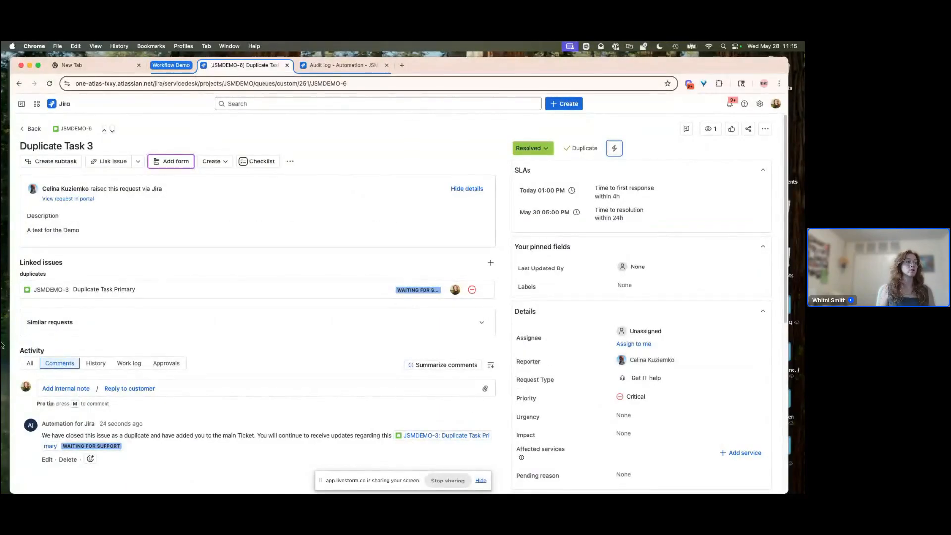
- Open the linked primary ticket and add the duplicate's reporter as a request participant
click(44, 291)
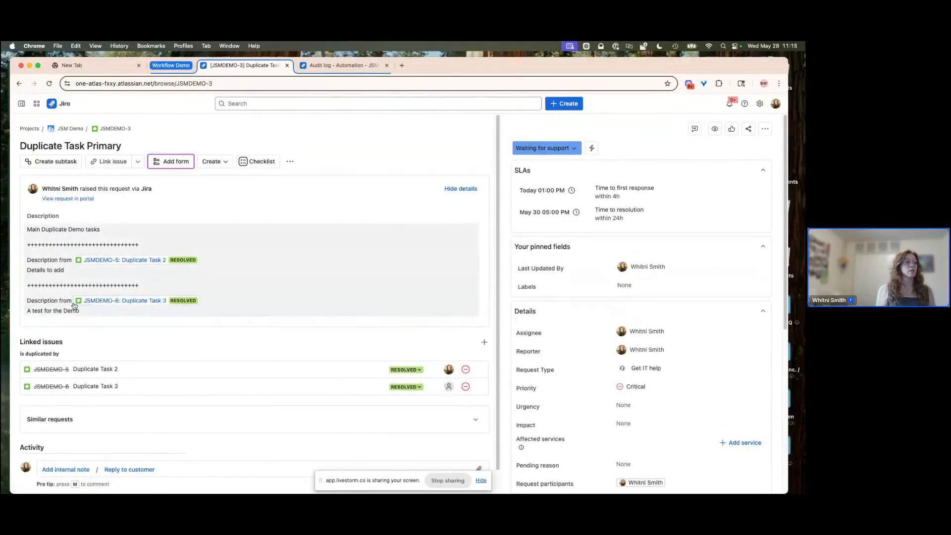
mouse_move(91, 302)
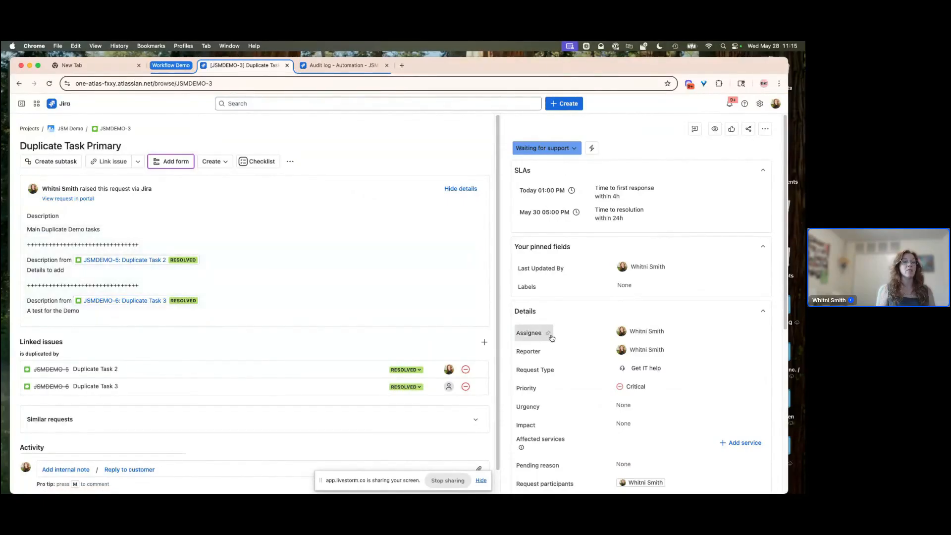
scroll(558, 348, down, 2)
scroll(558, 348, down, 1)
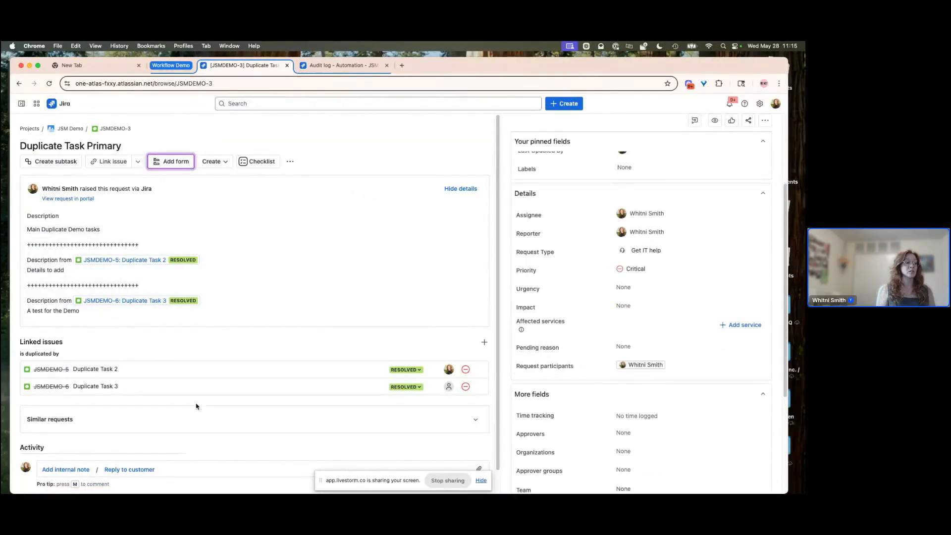
click(684, 367)
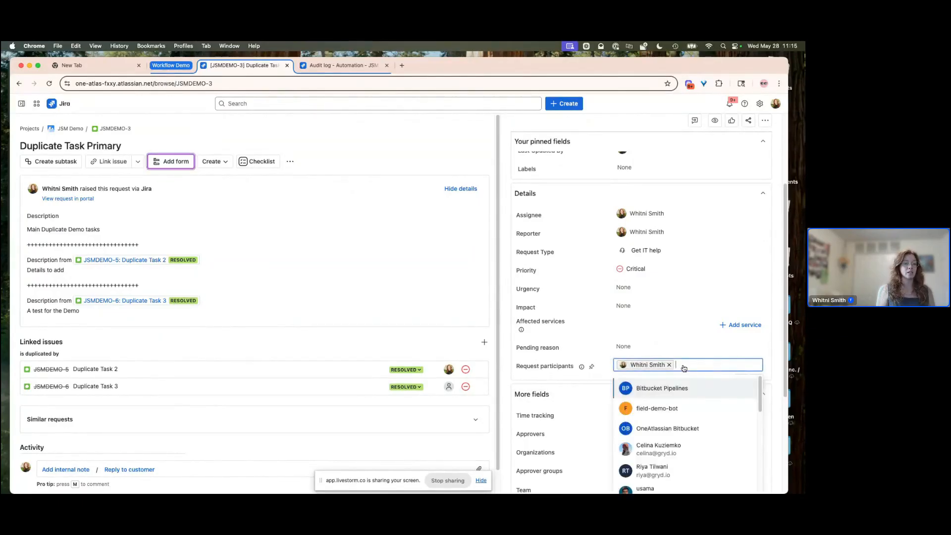
click(649, 445)
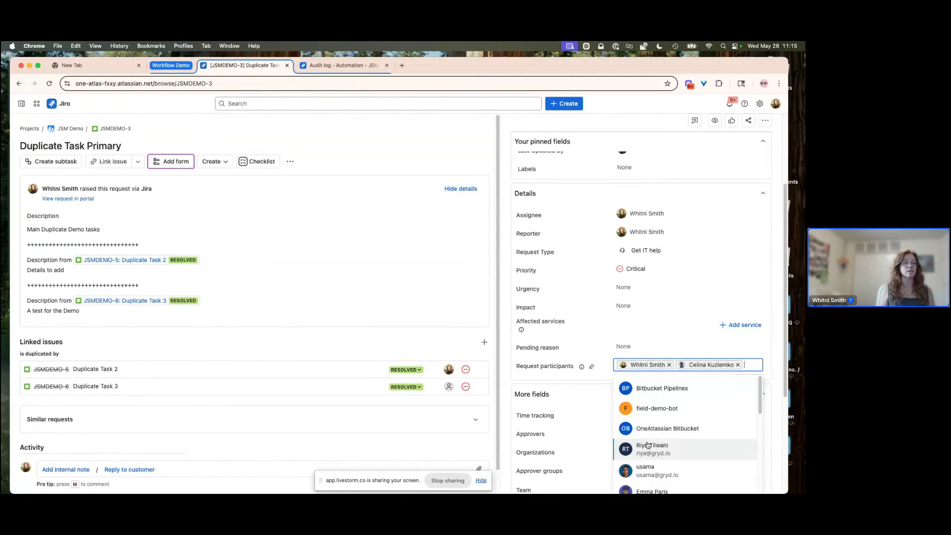
click(453, 135)
- Expand the sidebar and return to the All open queue
scroll(327, 318, down, 1)
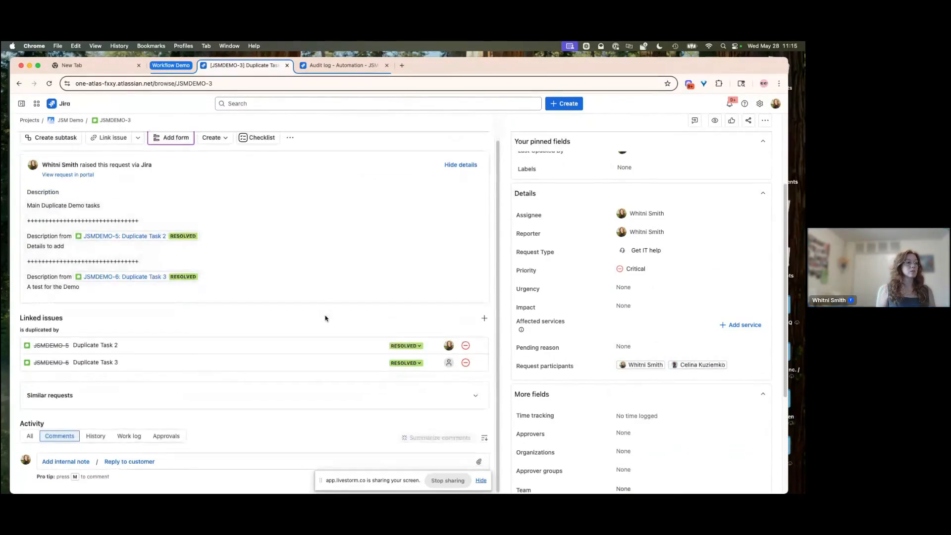
scroll(325, 319, up, 1)
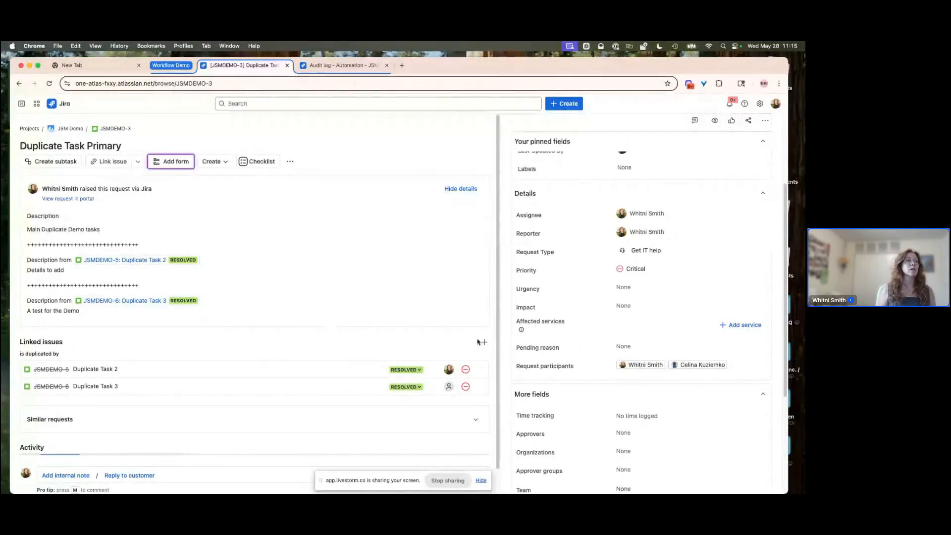
scroll(316, 296, up, 3)
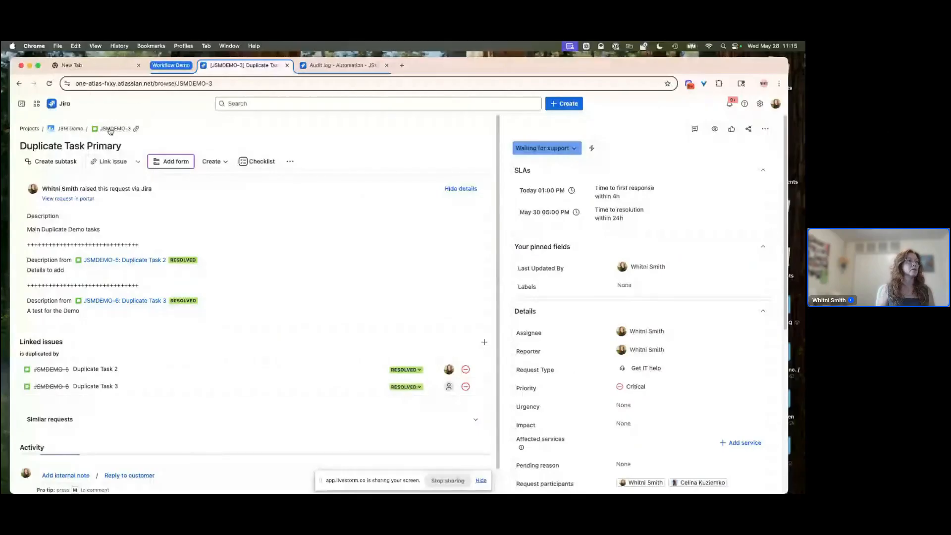
click(21, 106)
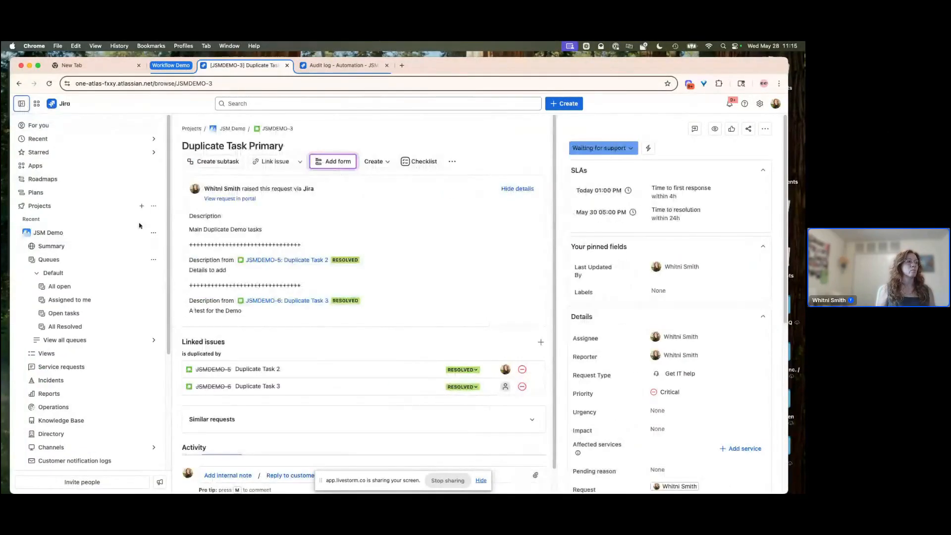
click(49, 286)
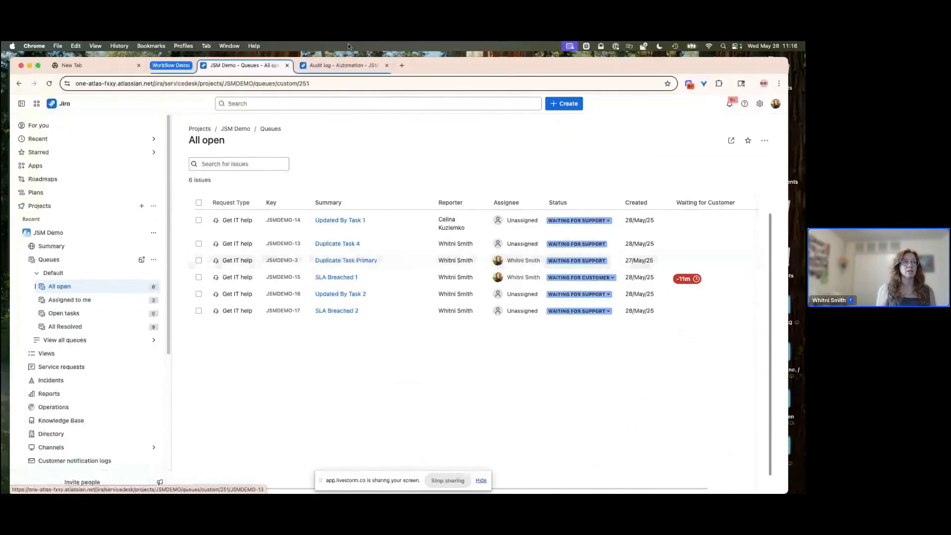
- Refresh the rule's audit log and expand the details of the latest run
click(337, 67)
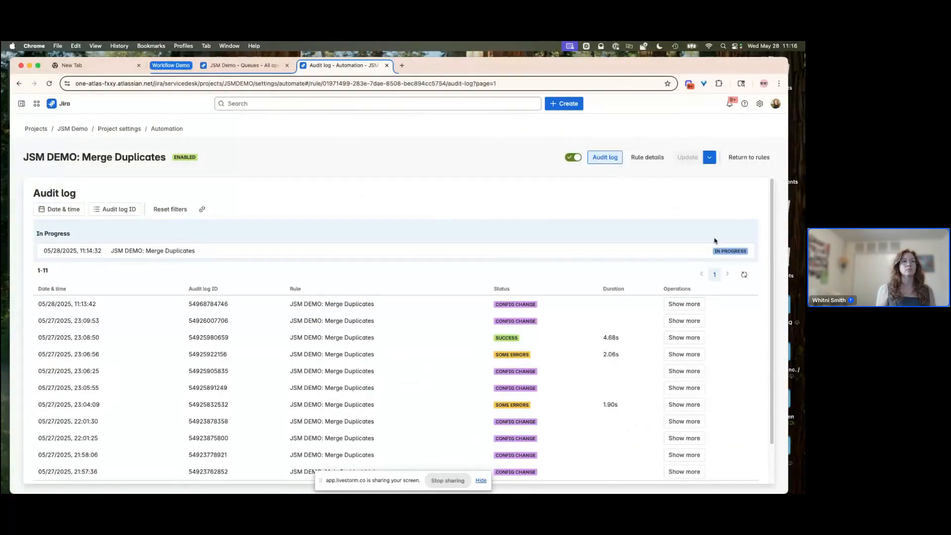
click(744, 274)
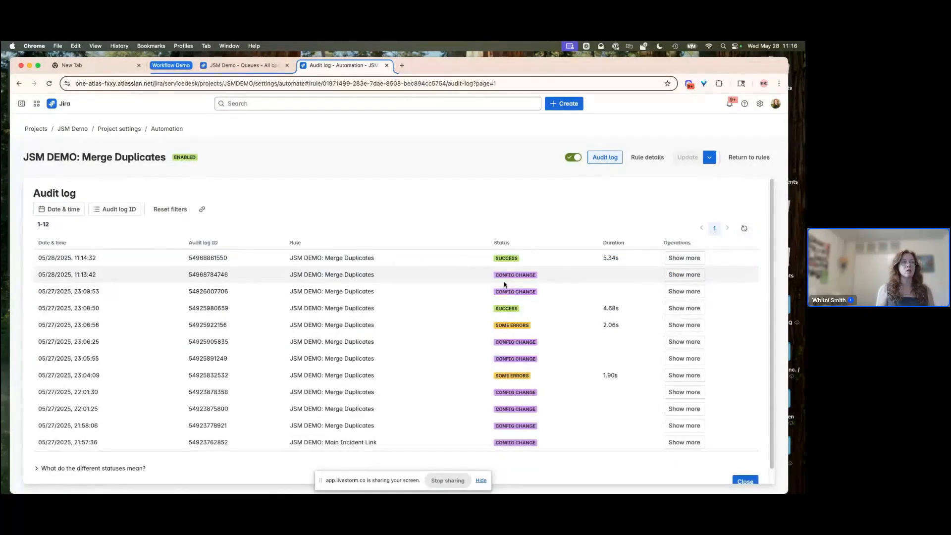
click(680, 258)
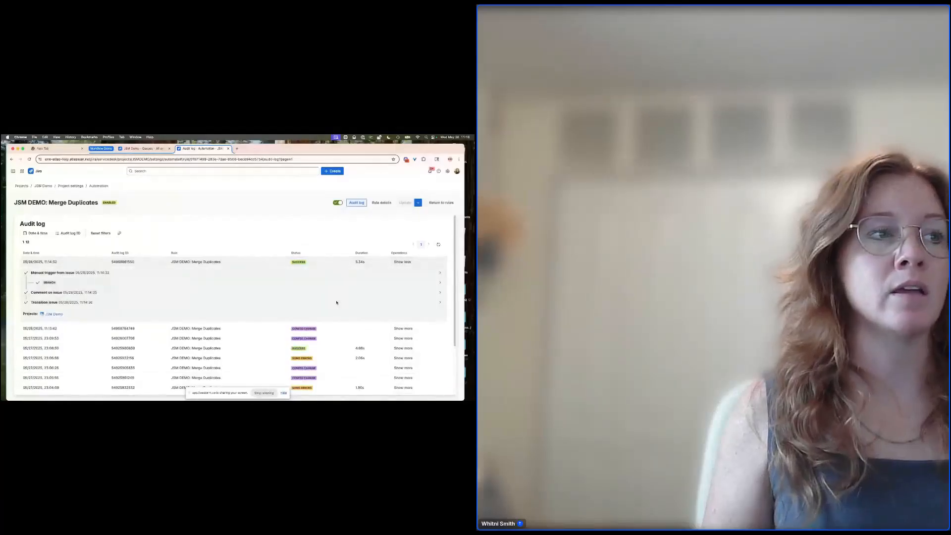
click(440, 275)
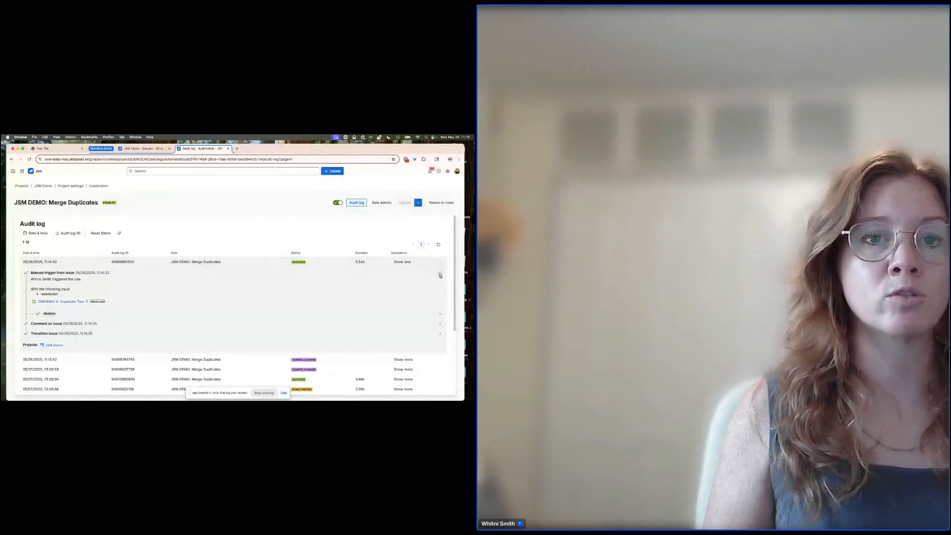
click(440, 276)
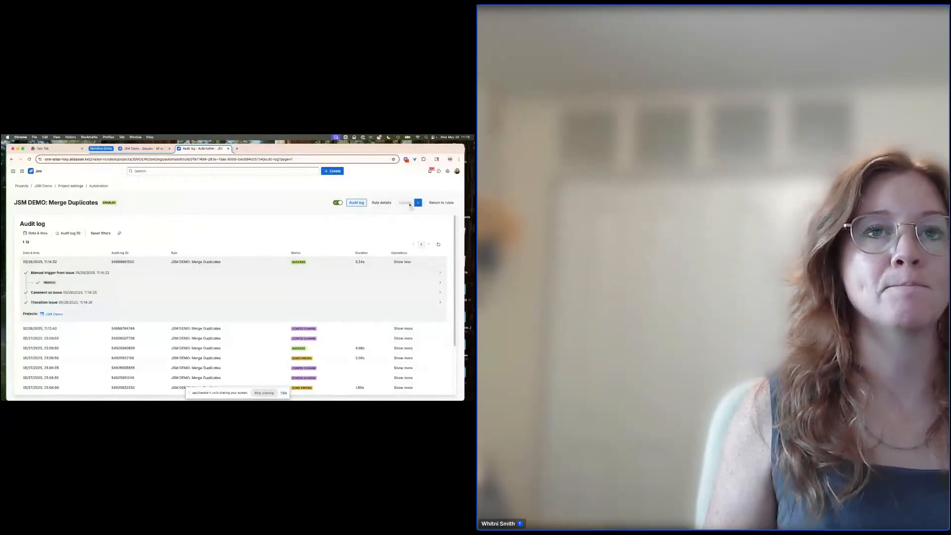
- Return to the automation rules list and open the Issues admin settings in a new tab
click(439, 203)
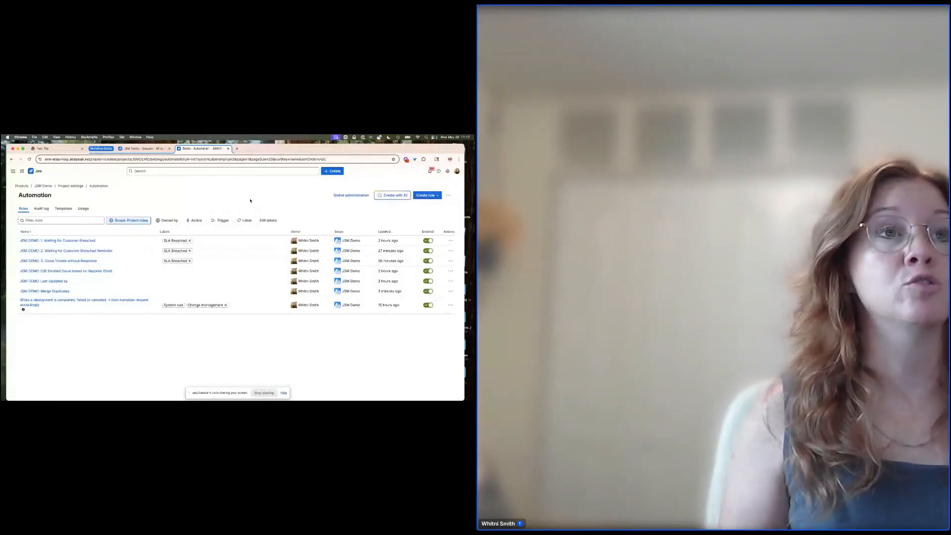
click(448, 171)
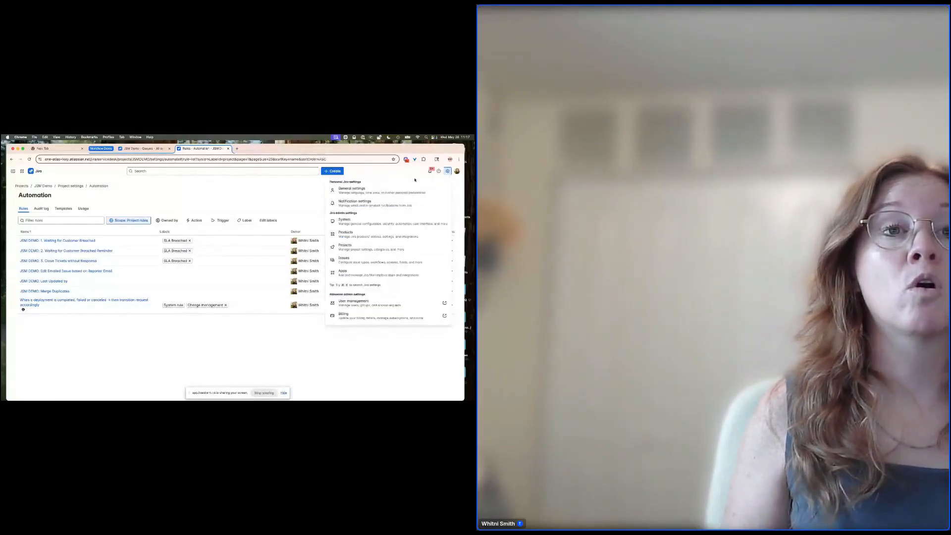
right_click(343, 261)
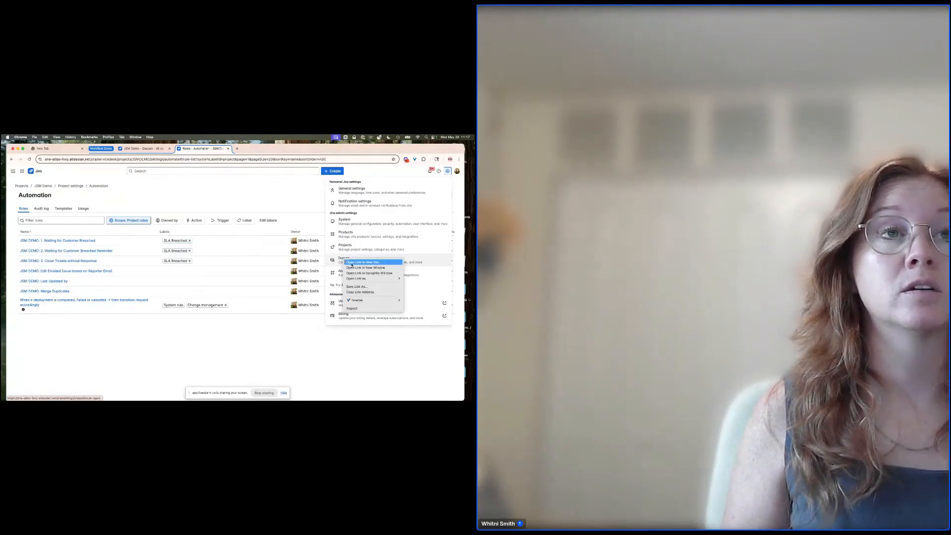
click(362, 265)
click(254, 149)
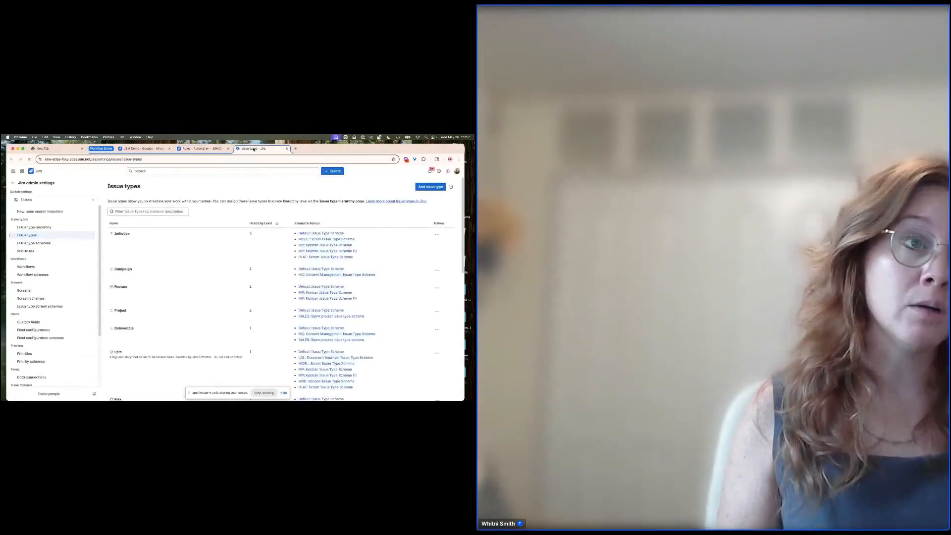
- Open Custom fields and filter them for "Last Update"
click(28, 322)
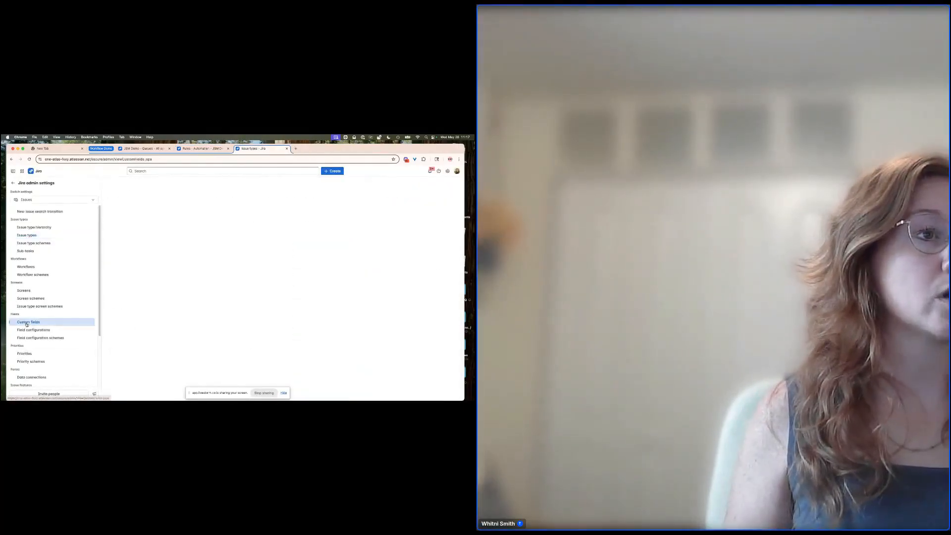
click(150, 213)
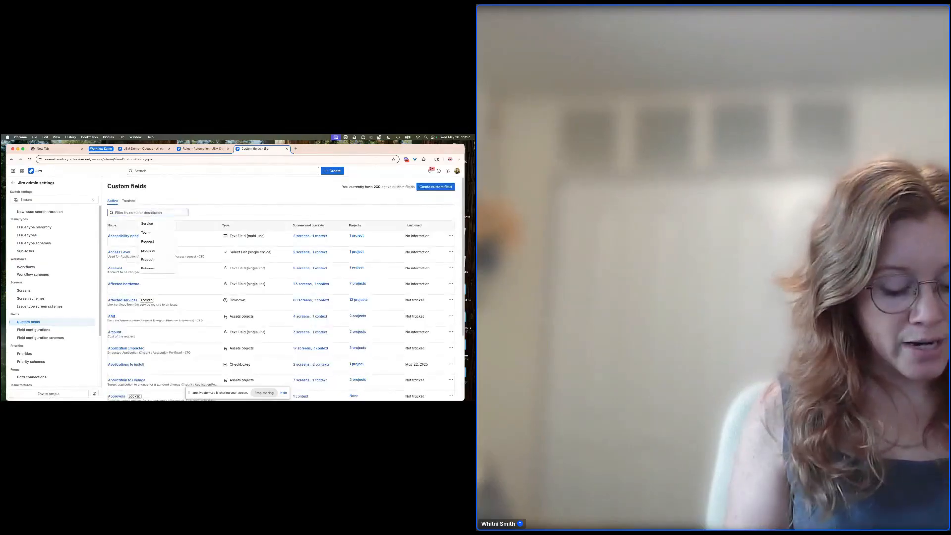
text(Last U)
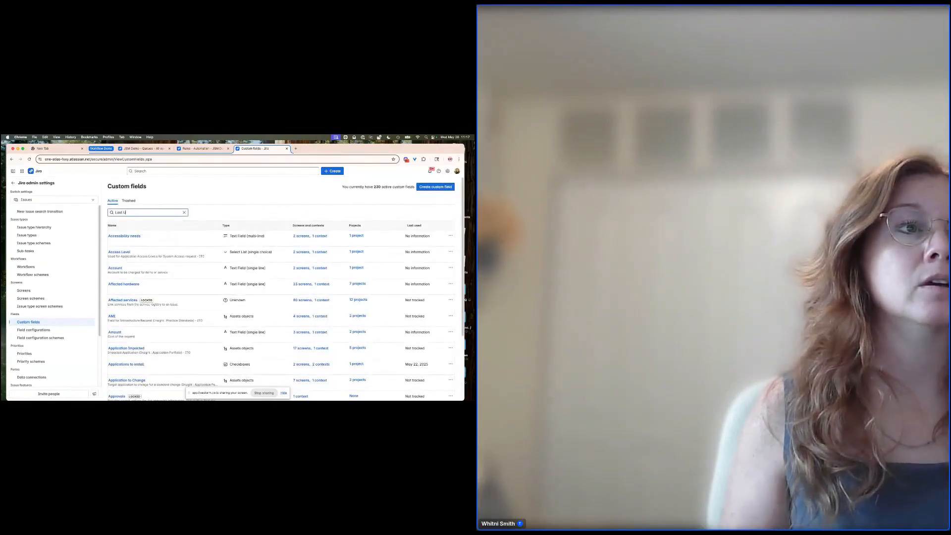
text(pdate)
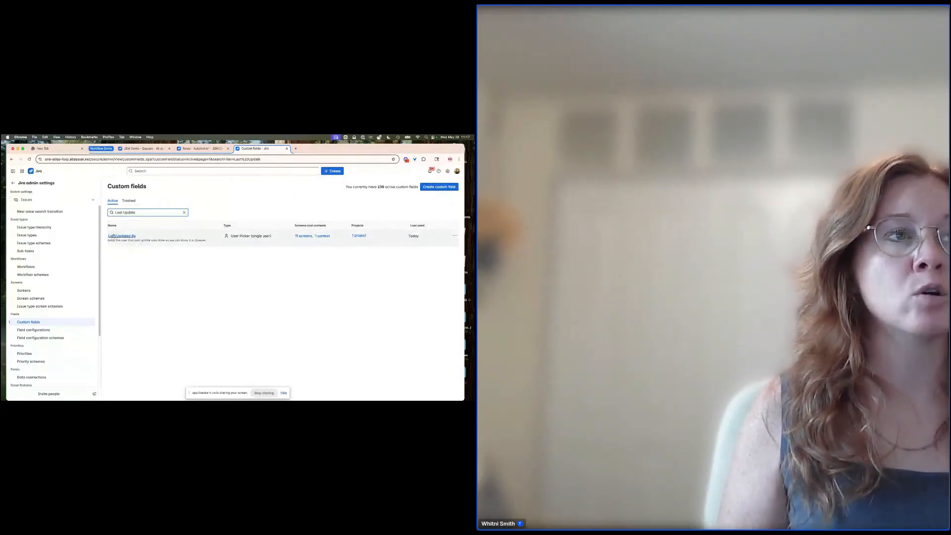
- Open the JSM DEMO: Last Updated by automation rule and inspect its trigger and Edit issue fields action
click(200, 148)
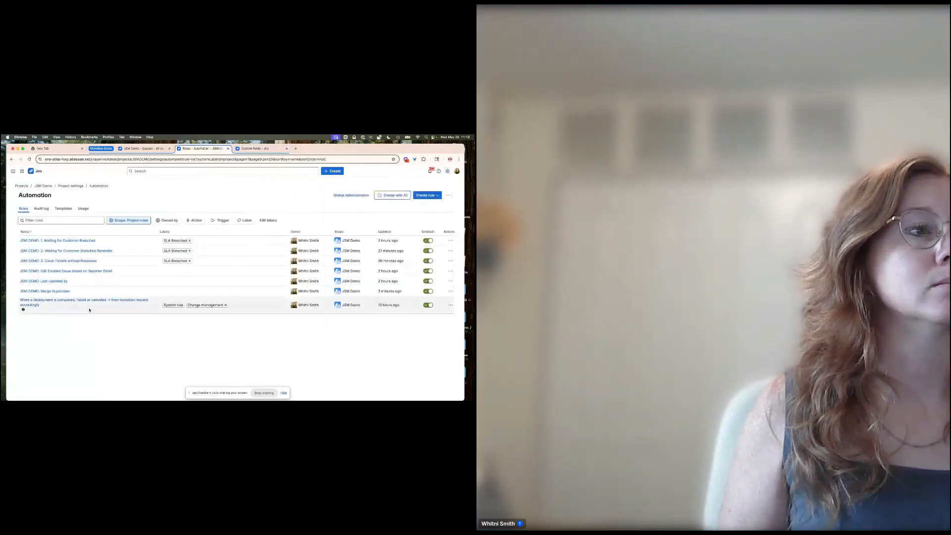
click(48, 281)
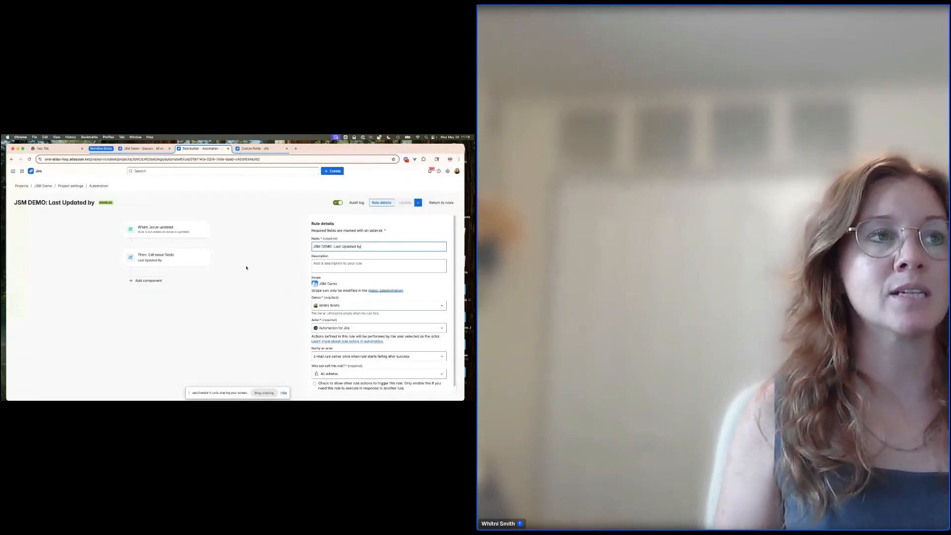
click(186, 229)
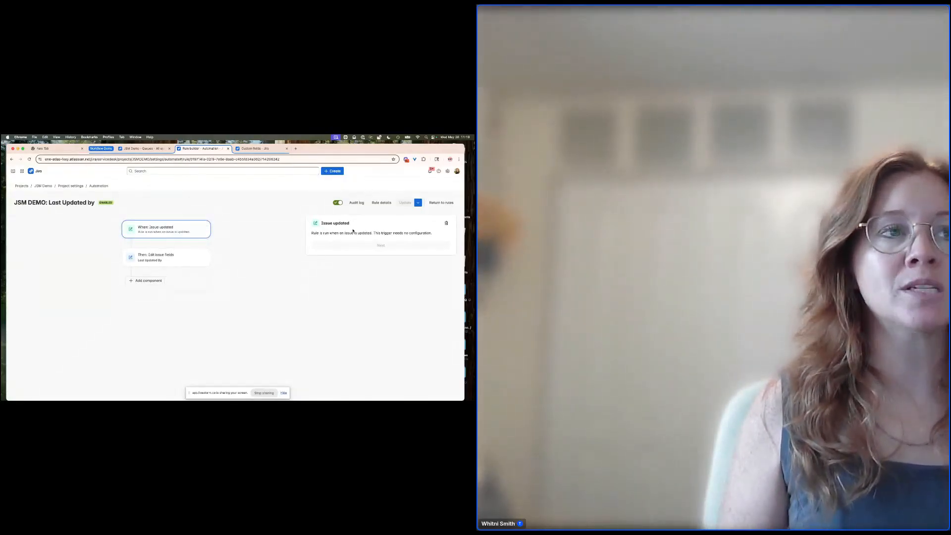
click(158, 258)
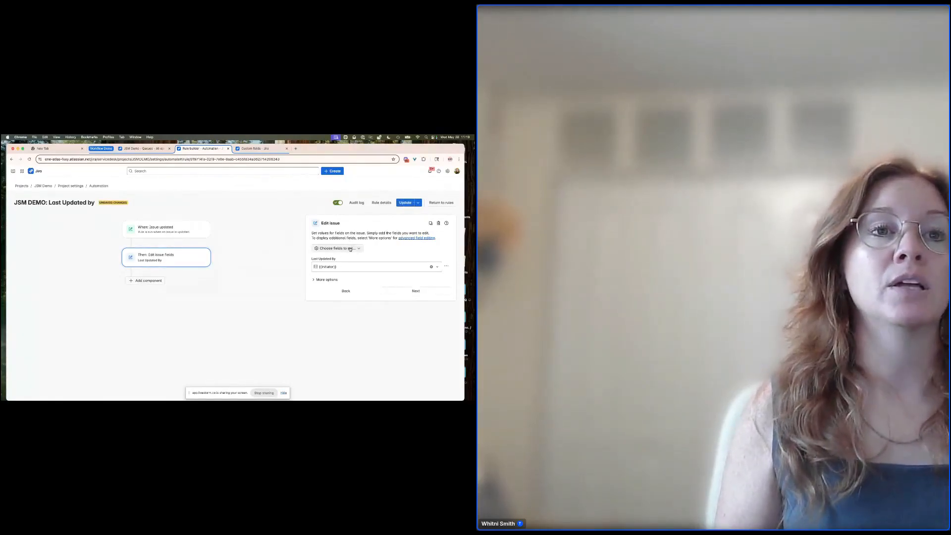
click(349, 248)
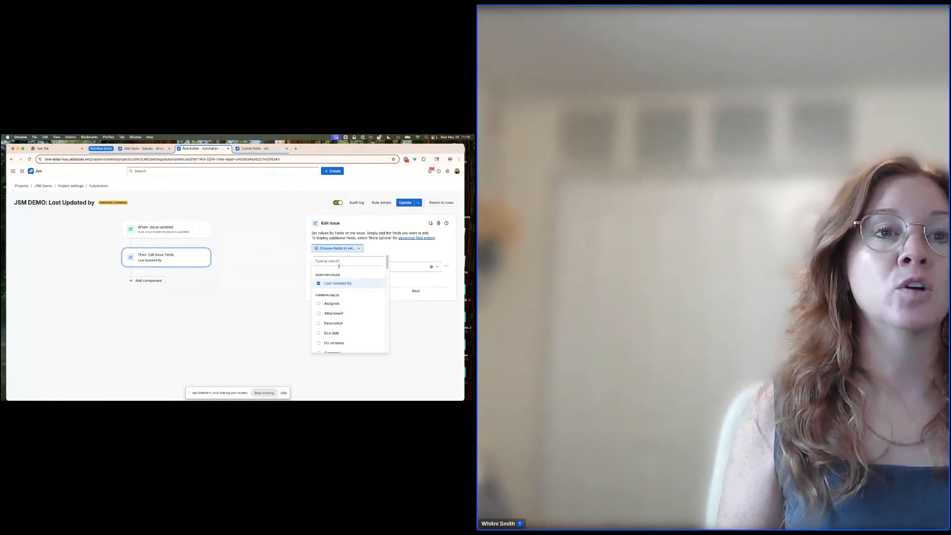
click(382, 247)
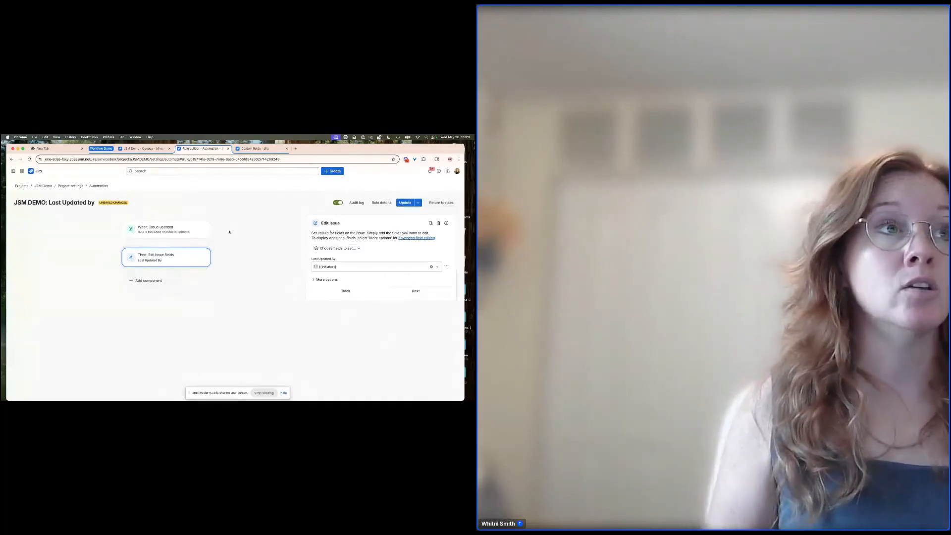
- Open the Duplicate Task Primary ticket from the All open queue and review its history
click(141, 149)
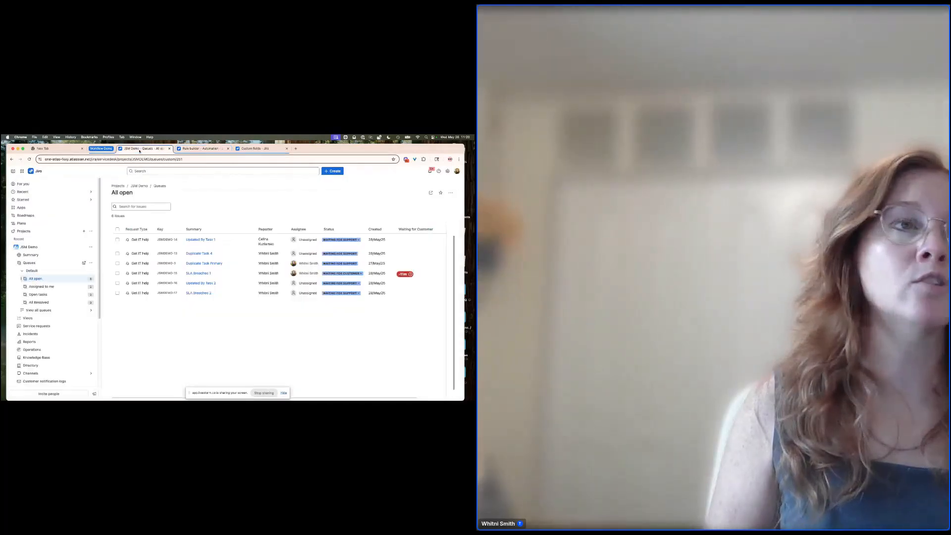
click(194, 263)
scroll(200, 276, down, 1)
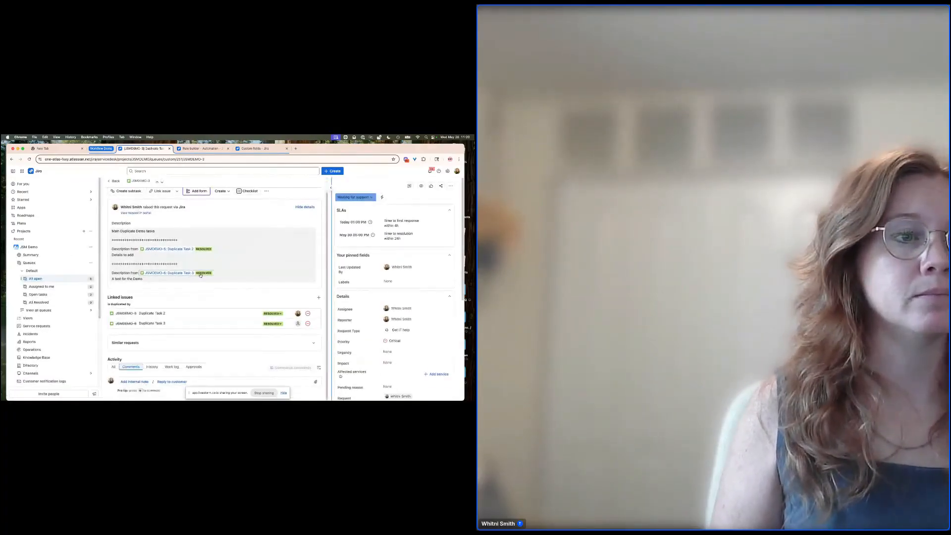
click(155, 366)
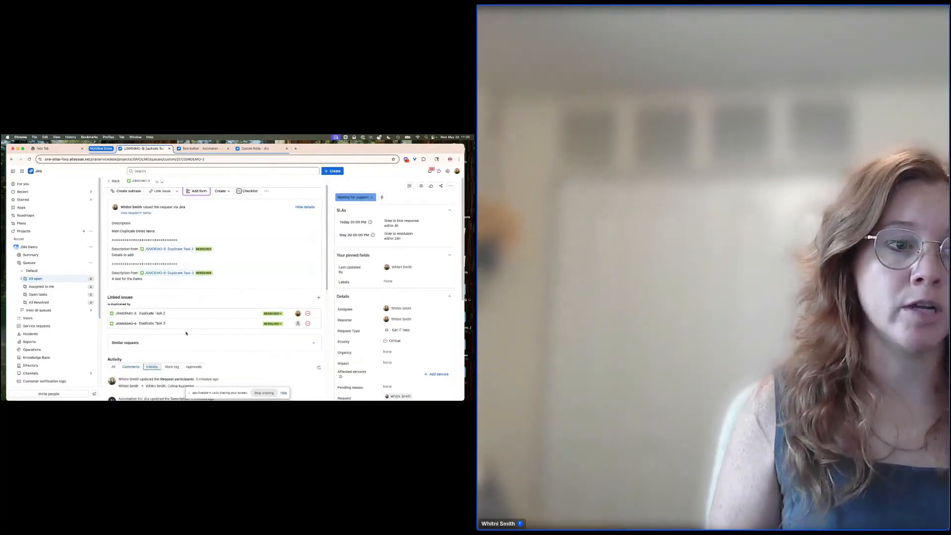
scroll(179, 342, down, 8)
scroll(191, 270, up, 3)
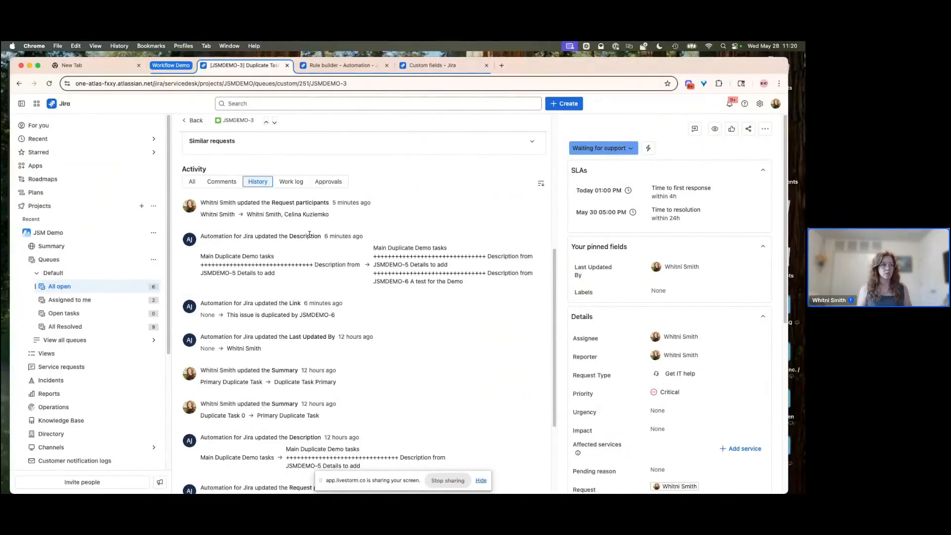
- Save the Last Updated by rule with its Edit issue fields action
click(321, 66)
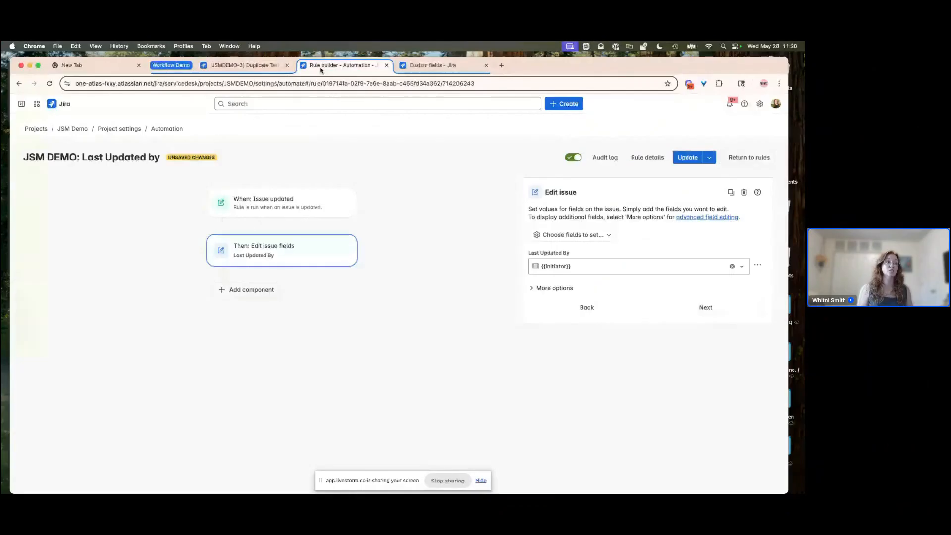
click(686, 158)
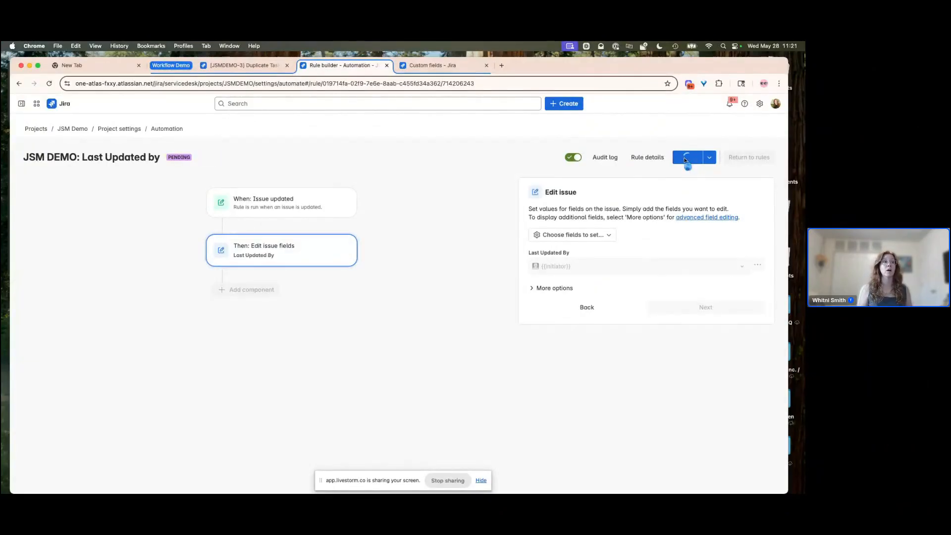
- Open the Updated By Task 1 ticket from the All open queue and add the development label
click(248, 70)
click(68, 288)
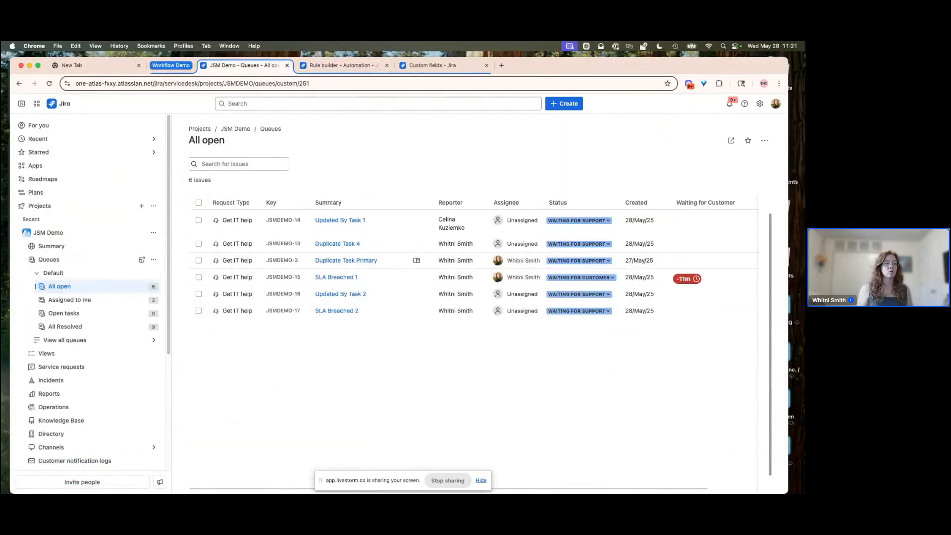
drag(560, 488, 474, 493)
click(338, 221)
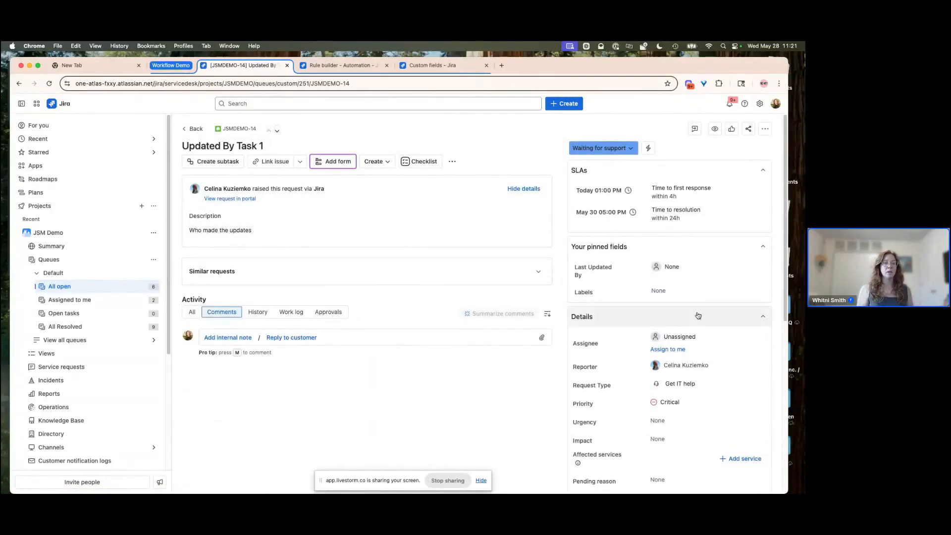
click(678, 293)
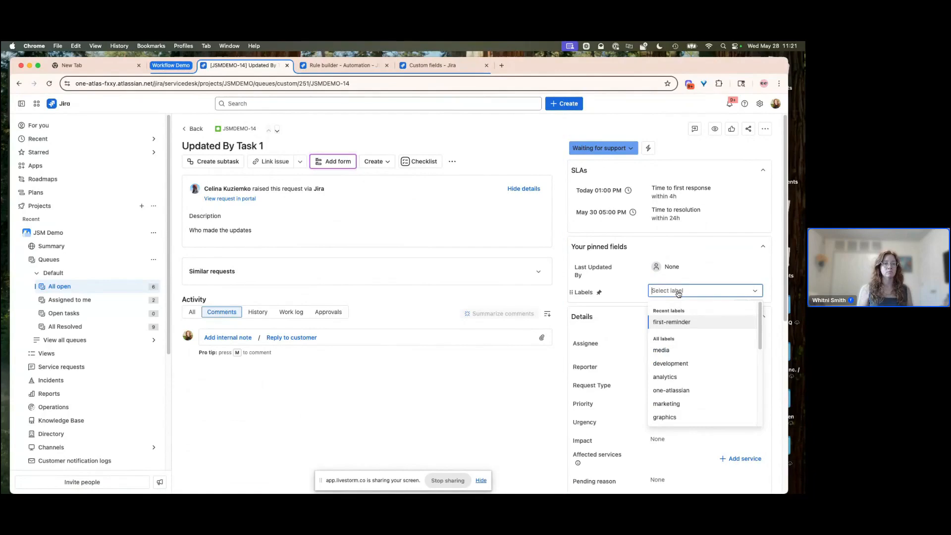
click(672, 363)
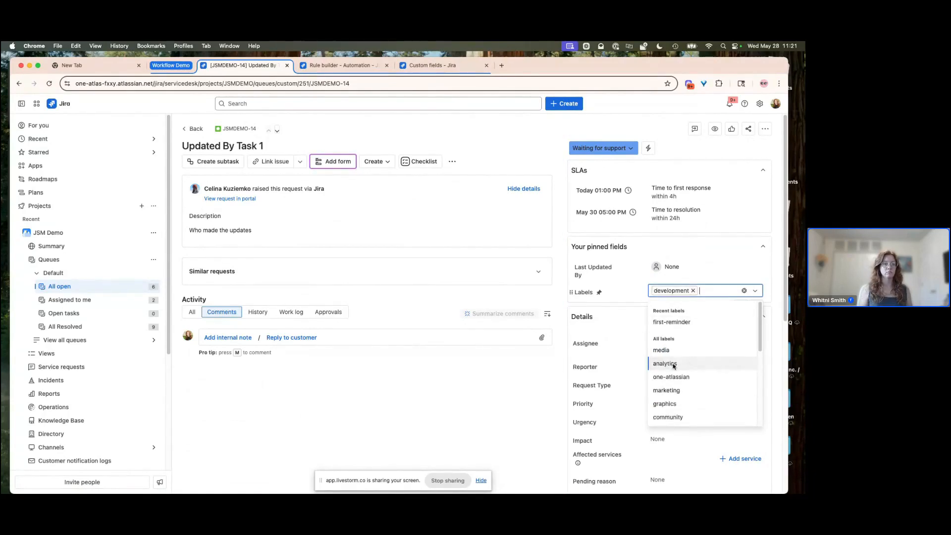
click(478, 392)
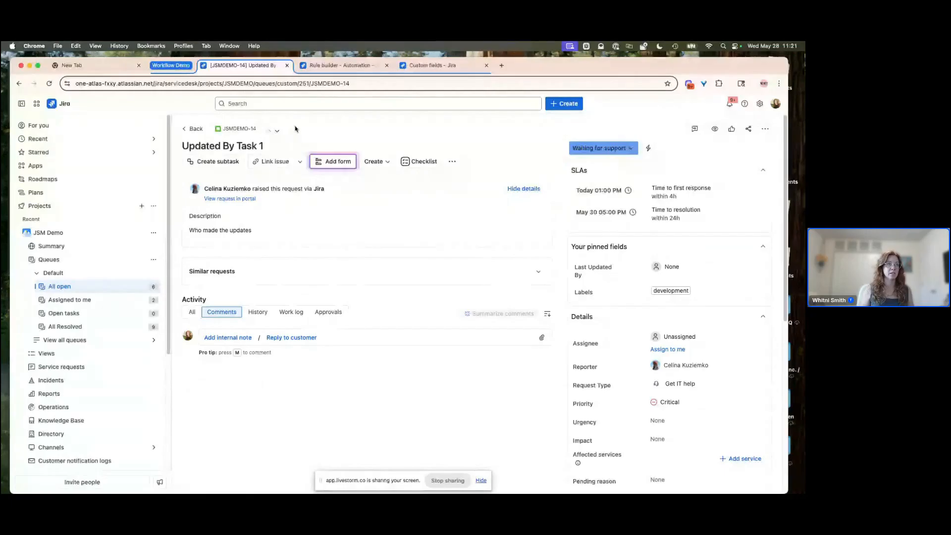
- Check the Last Updated by rule's audit log and the ticket's Last Updated By field
click(330, 65)
click(612, 158)
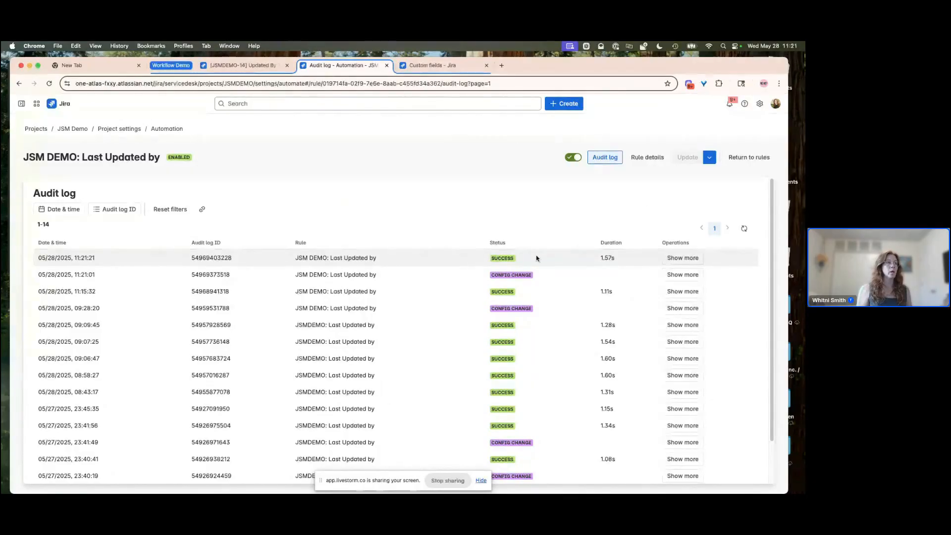
click(253, 68)
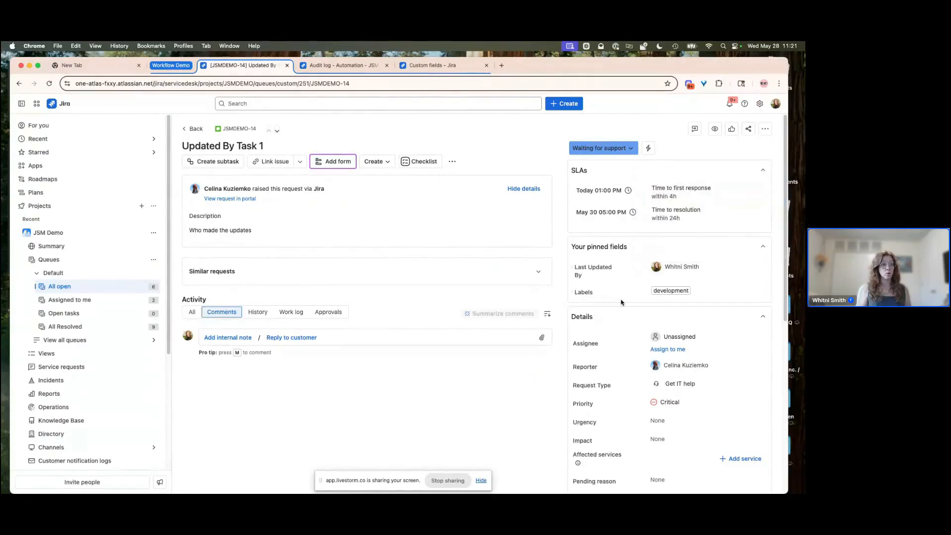
- Return to the All open queue and review its column configuration in the queue editor without saving
click(196, 129)
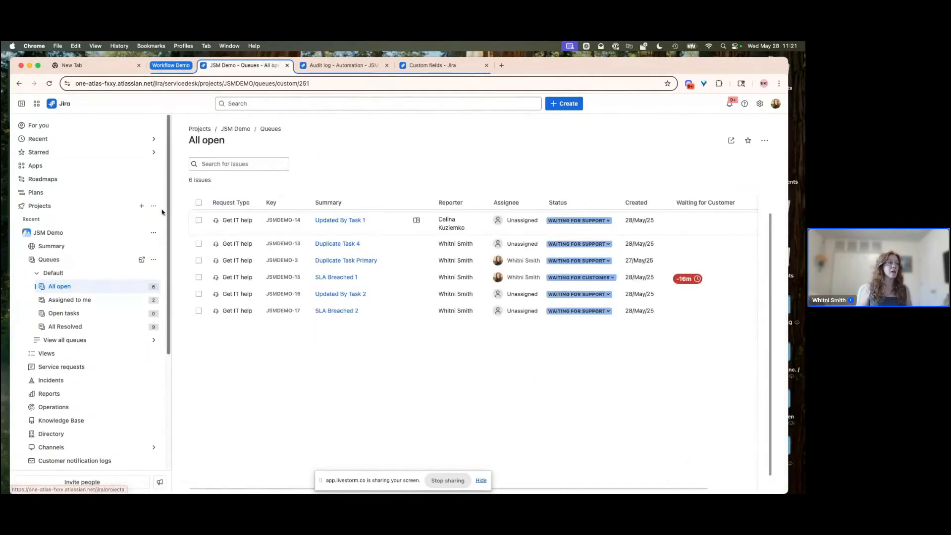
click(22, 103)
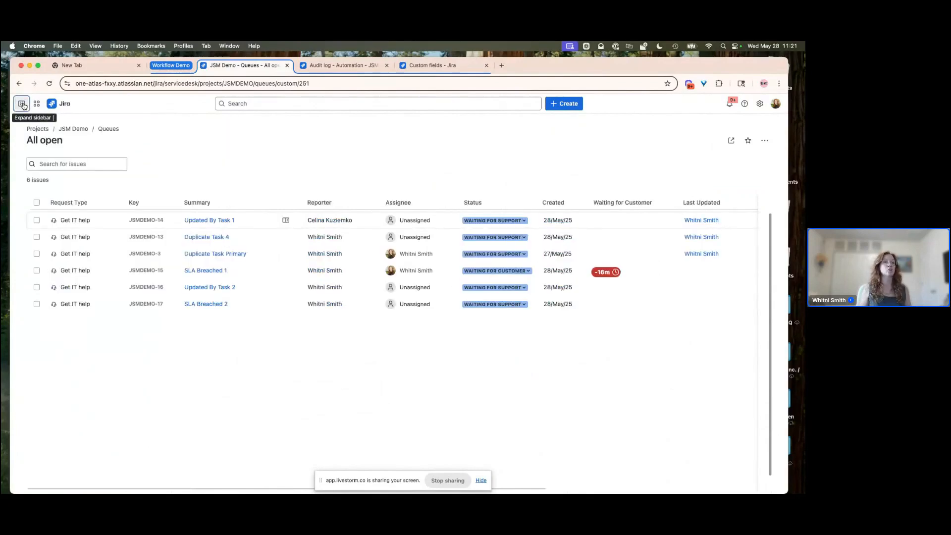
click(765, 140)
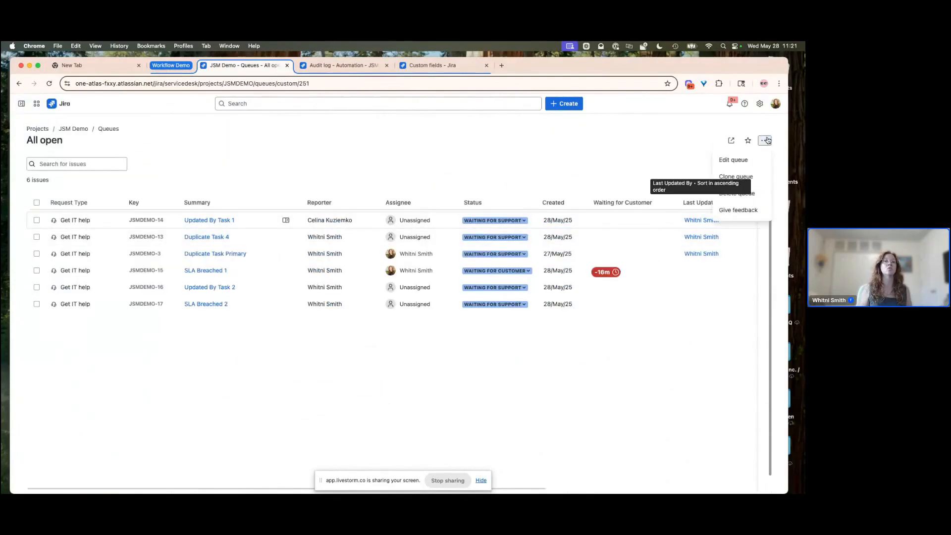
click(739, 162)
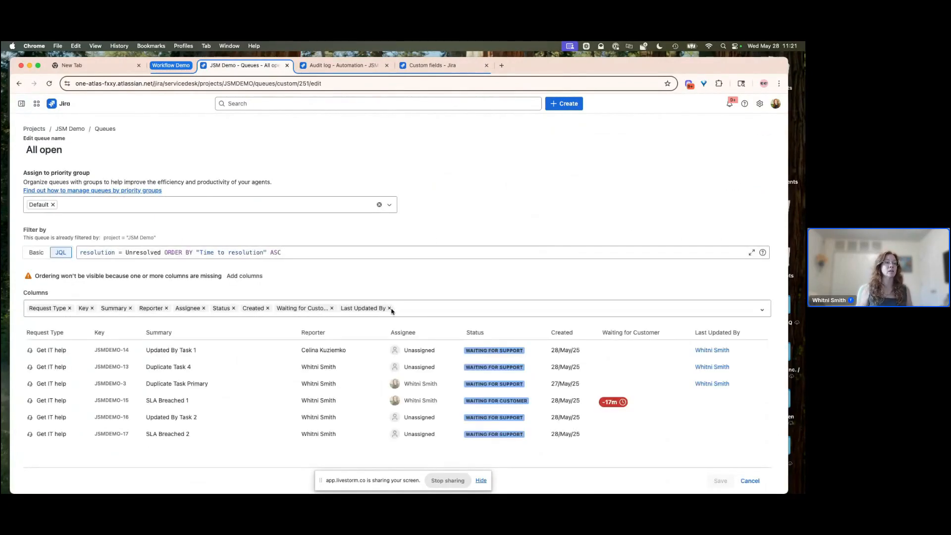
click(403, 307)
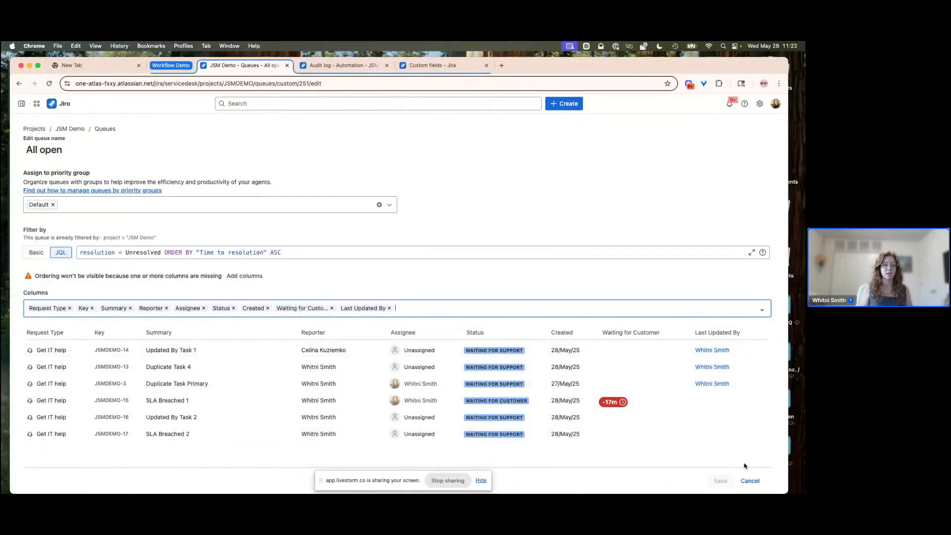
click(749, 481)
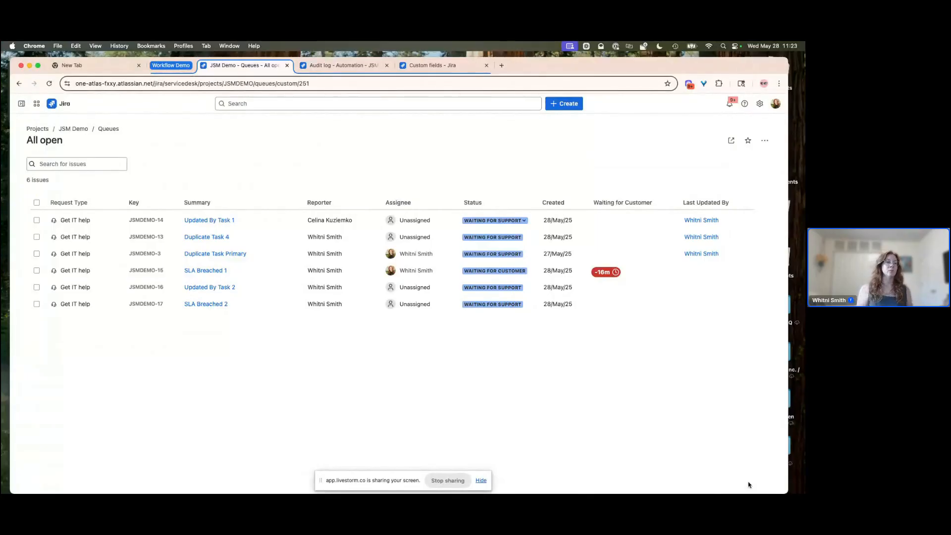
- Review the Last Updated by rule's details and edit action, then return to the rules list
click(346, 67)
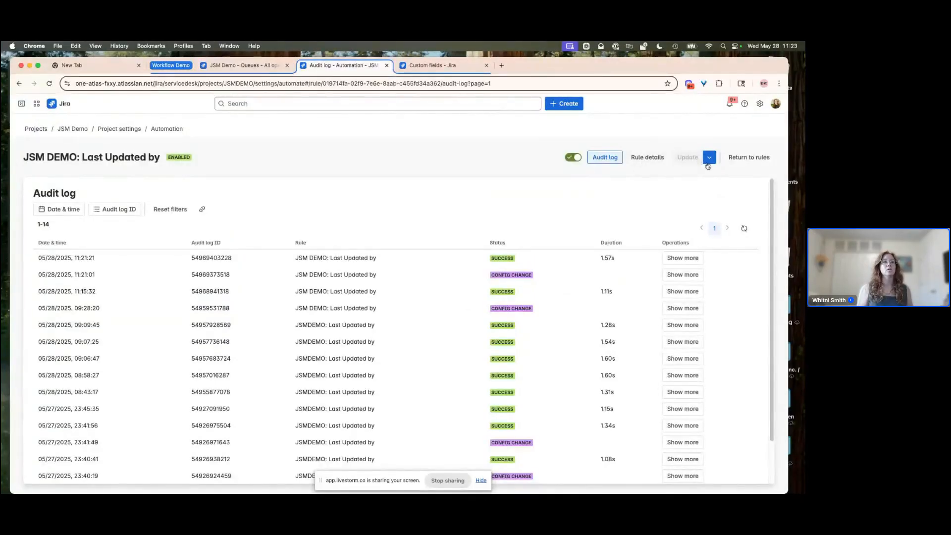
click(648, 157)
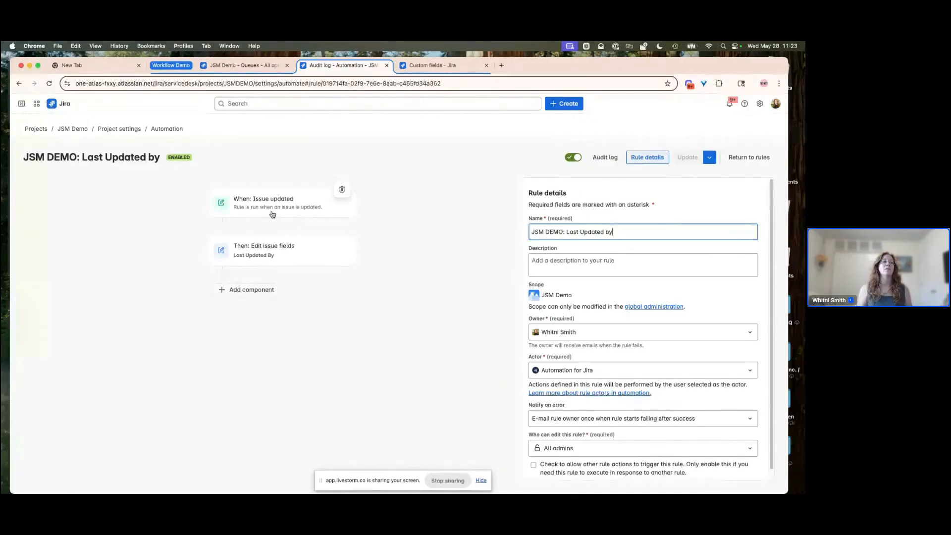
click(272, 250)
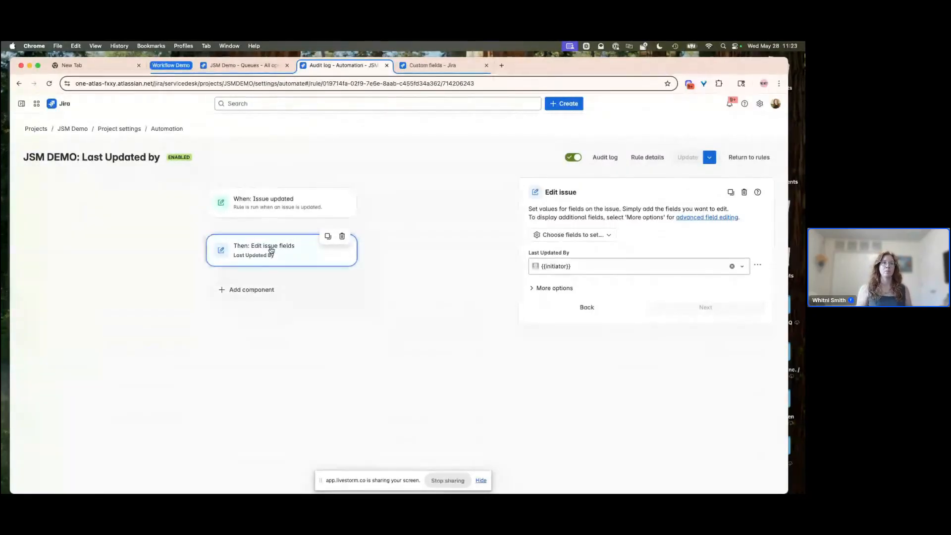
click(748, 157)
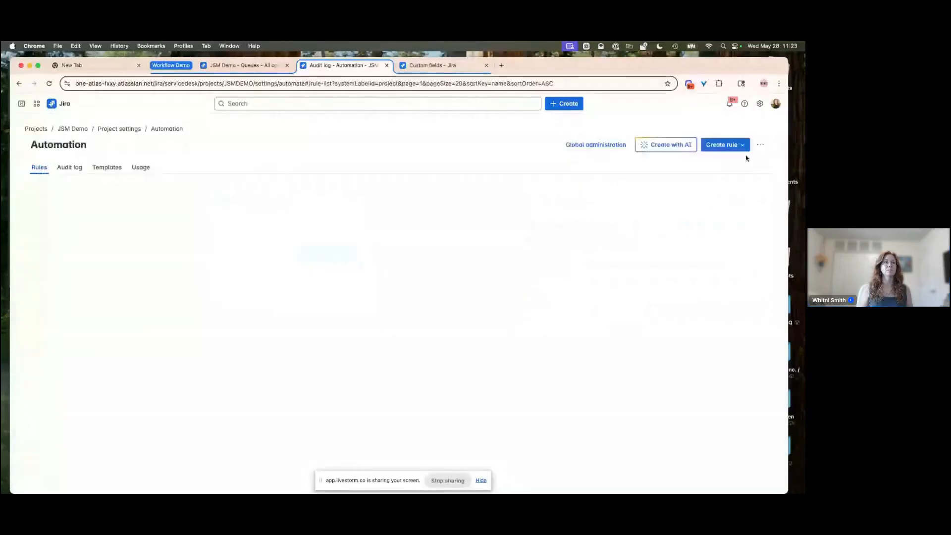
- Close the Custom fields tab and open the JQL condition of the Edit Emailed Issue based on Reporter Email rule
click(487, 65)
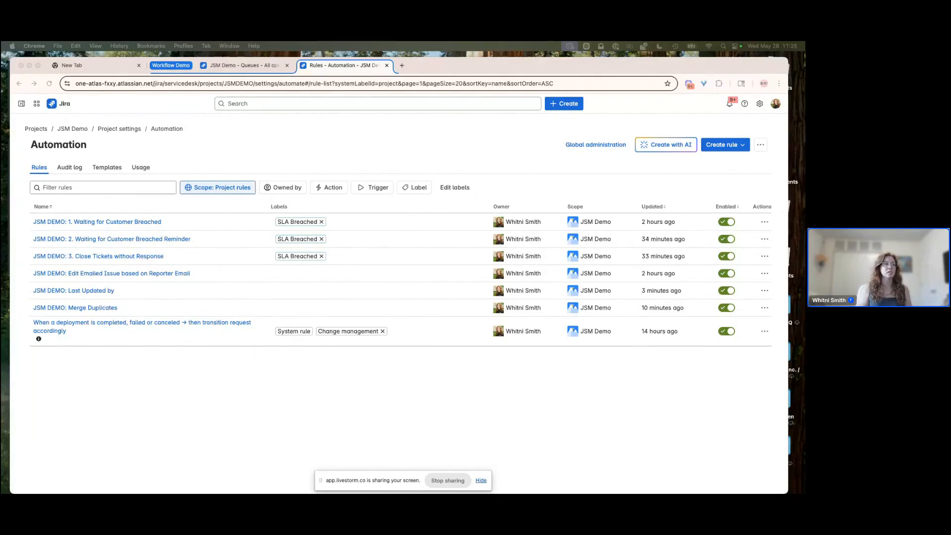
click(102, 278)
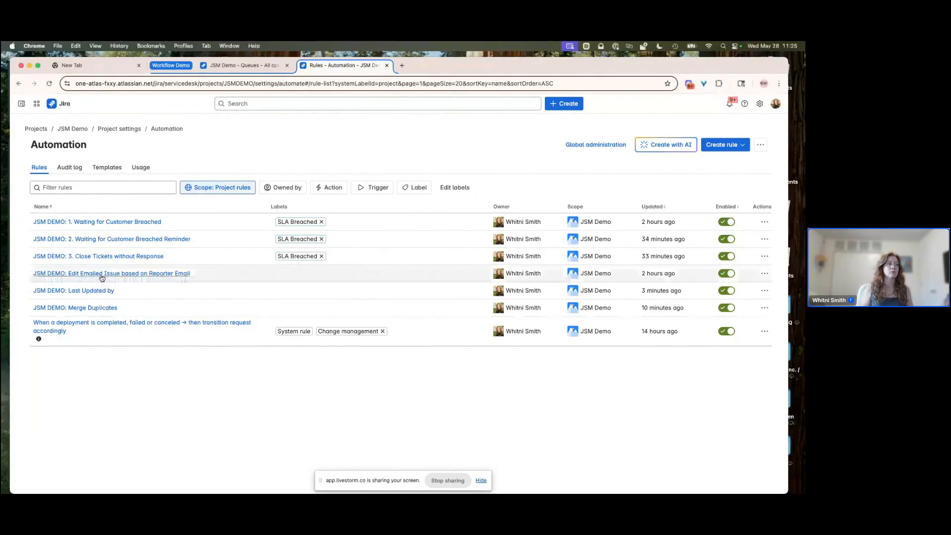
click(103, 278)
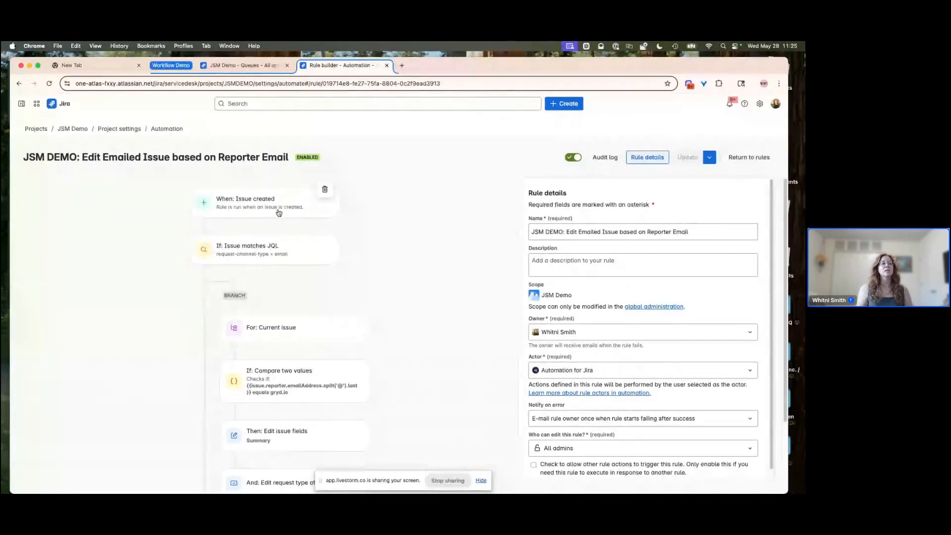
click(270, 254)
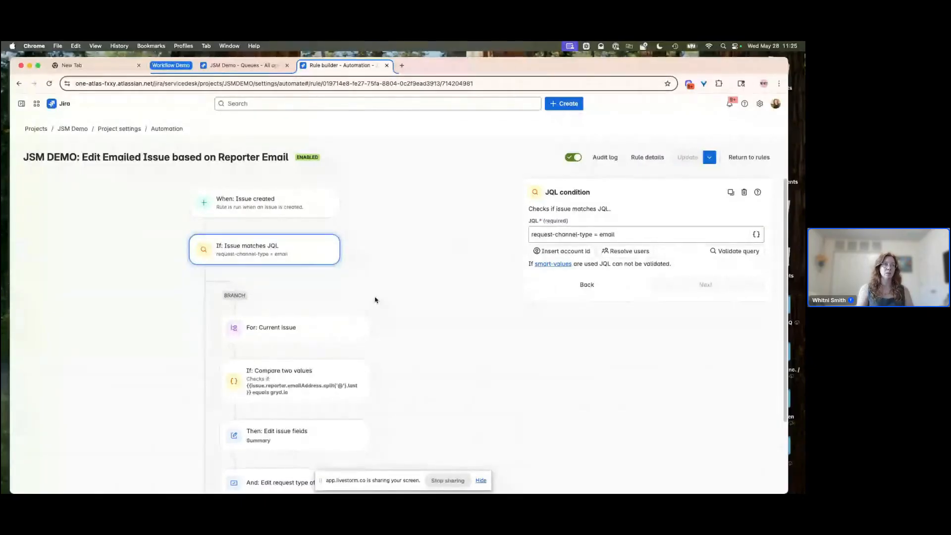
- Open the Updated By Task 1 ticket from the All open queue
click(243, 64)
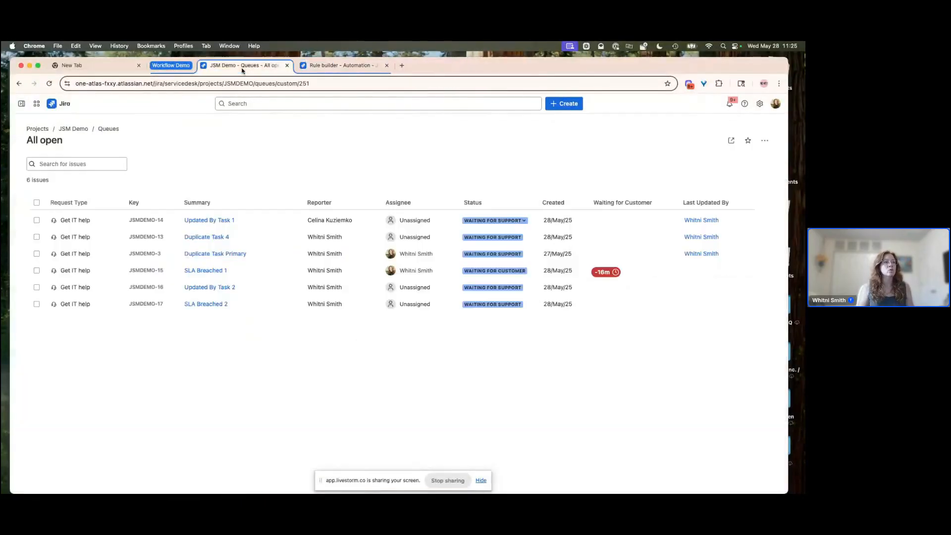
click(154, 221)
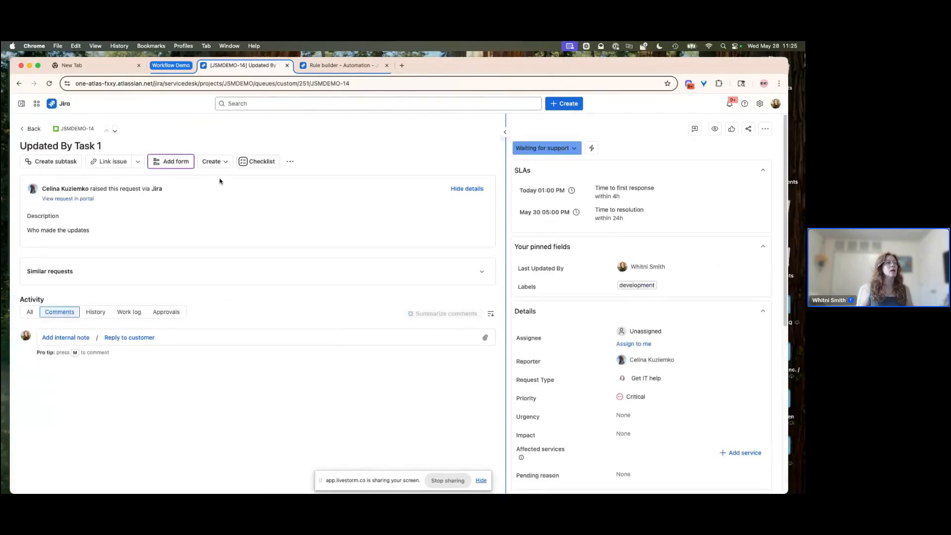
- Open the all-issues search from the global search in a new tab and switch to it
click(21, 103)
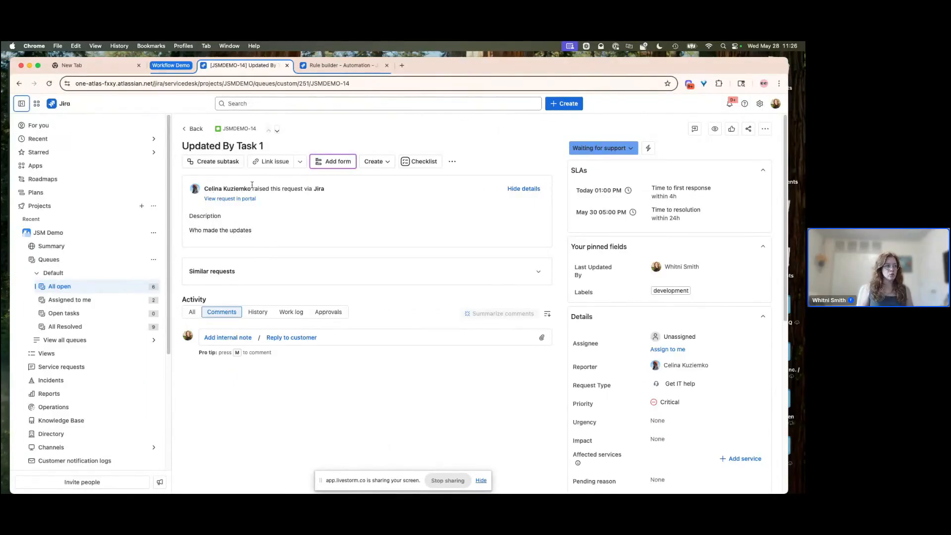
drag(313, 189, 327, 191)
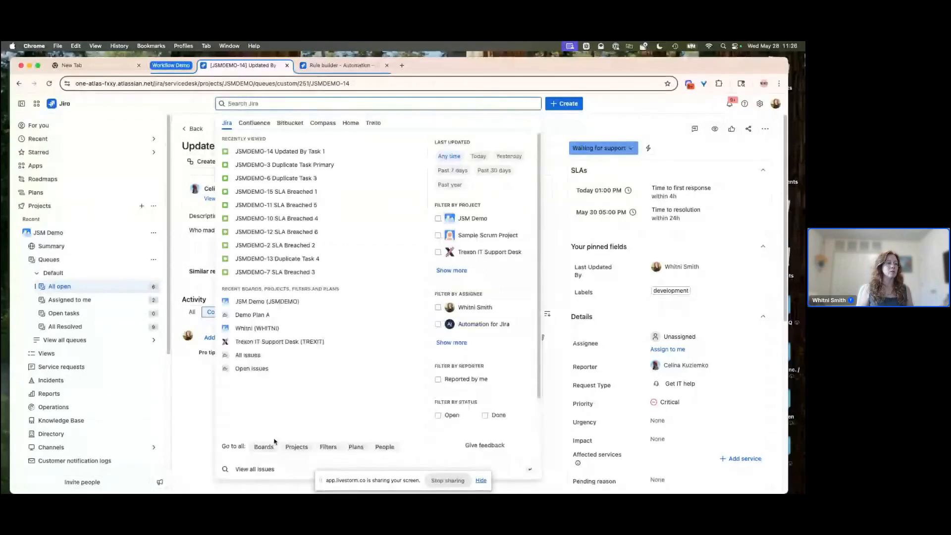
right_click(255, 469)
click(283, 317)
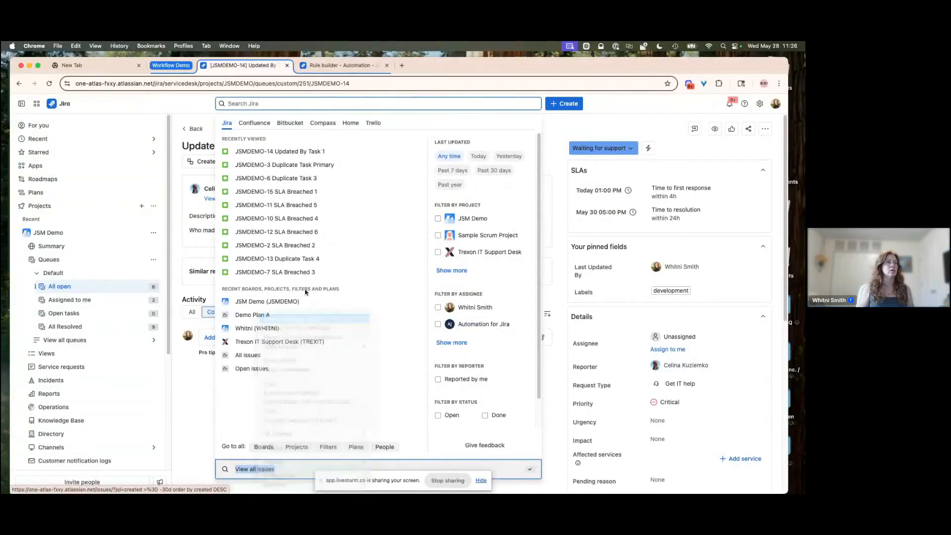
click(317, 65)
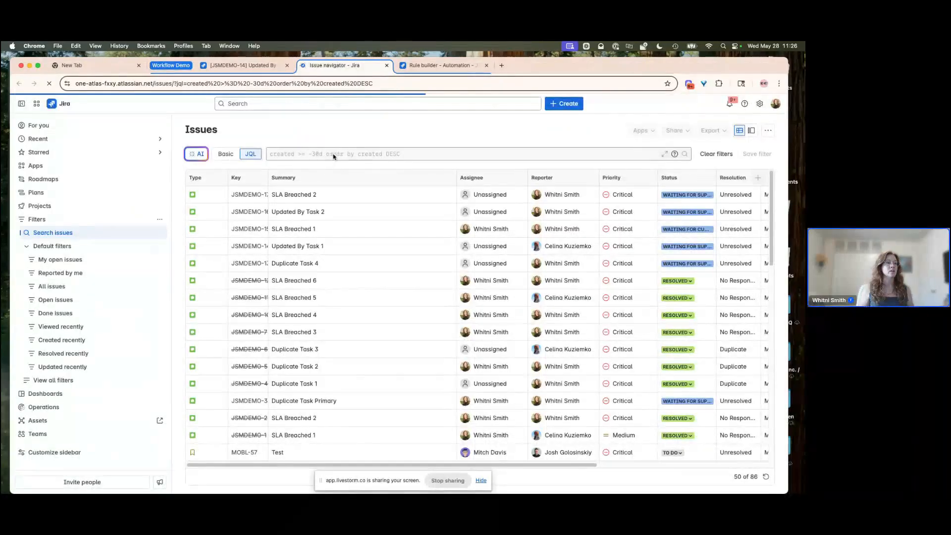
- Enter the JQL request-channel-type = to explore its channel values, then close the search tab
click(424, 157)
key(super+a)
text(request)
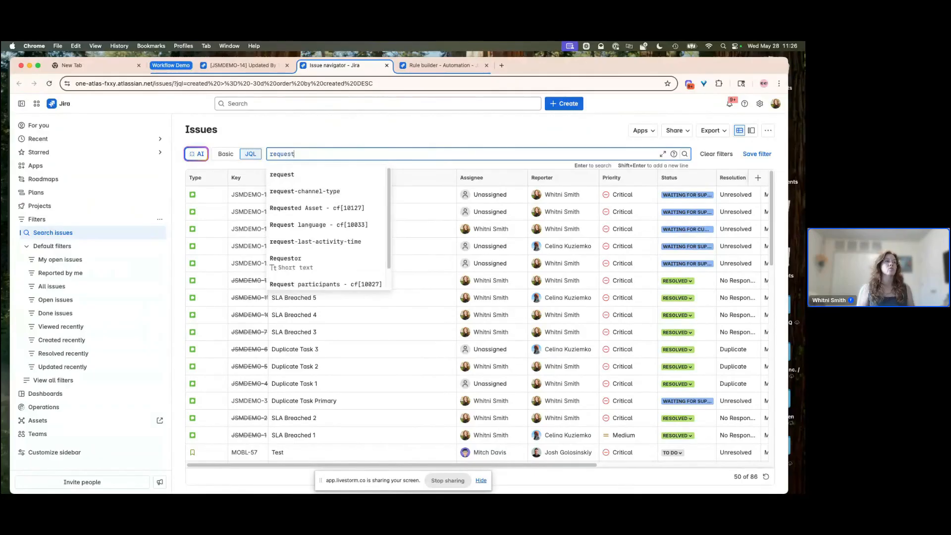
click(301, 191)
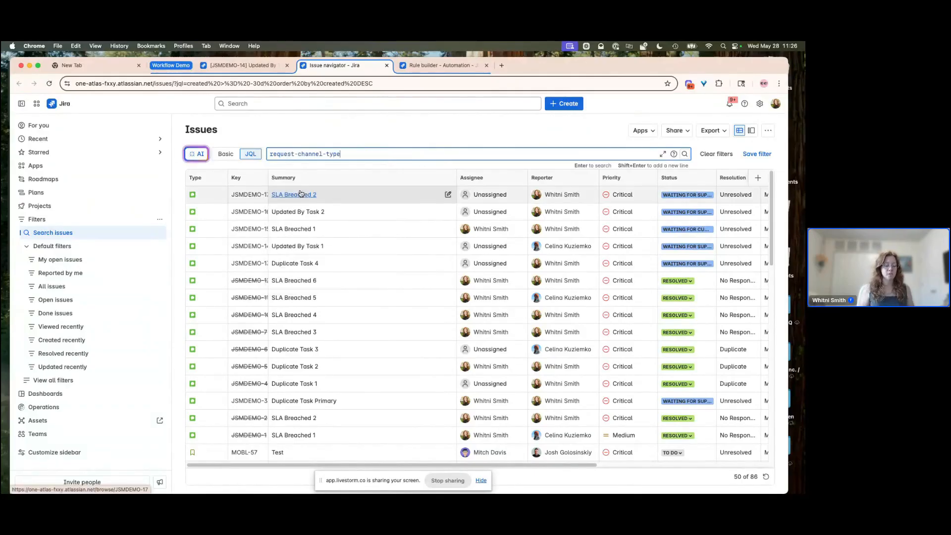
text(=)
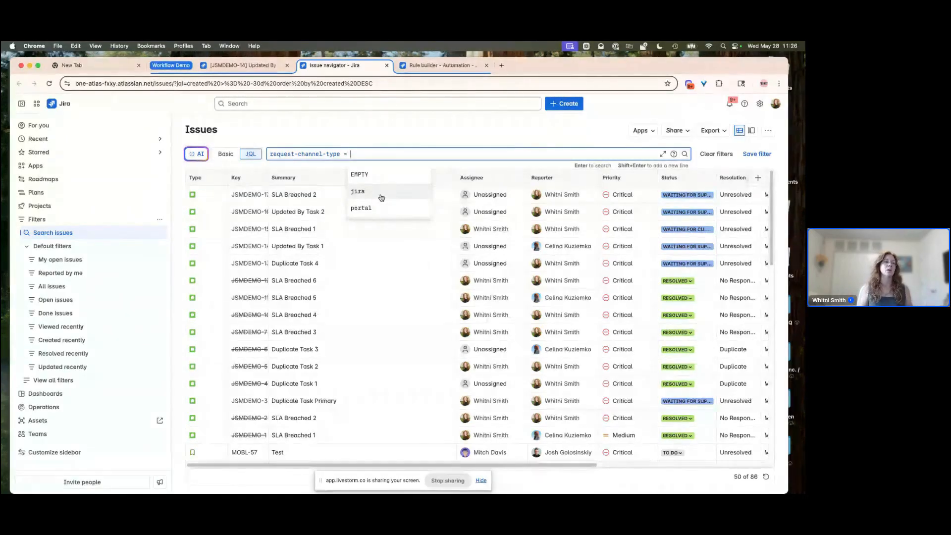
click(328, 132)
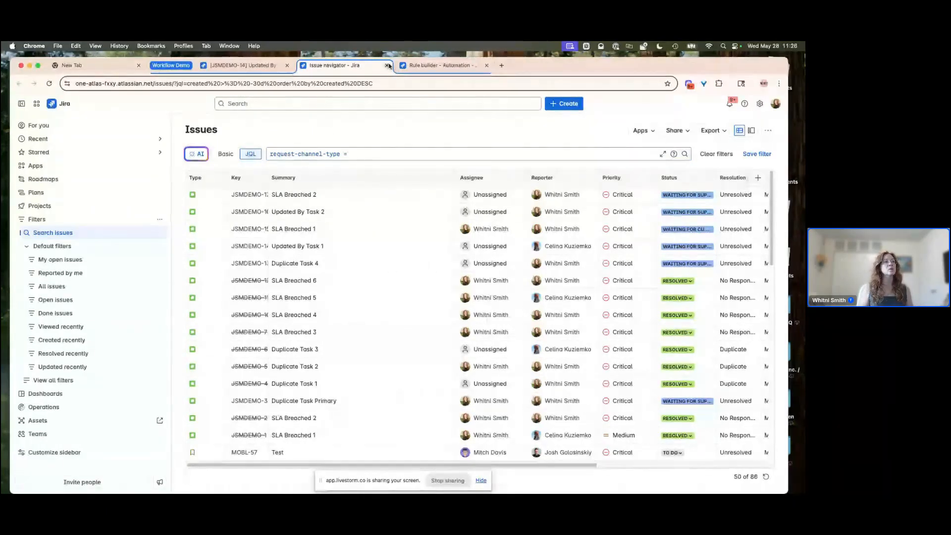
click(387, 65)
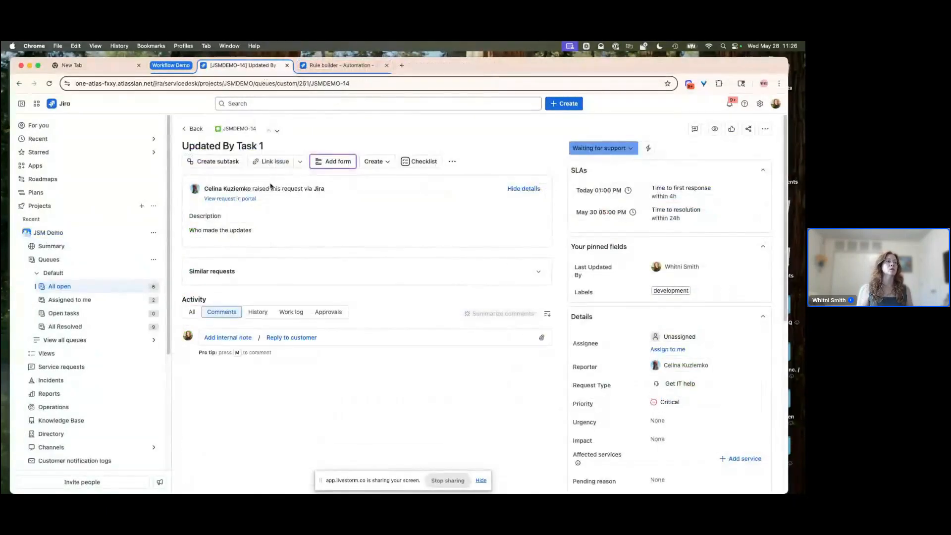
- Highlight the ticket's raised via Jira channel text and go back to the All open queue
drag(254, 189, 329, 189)
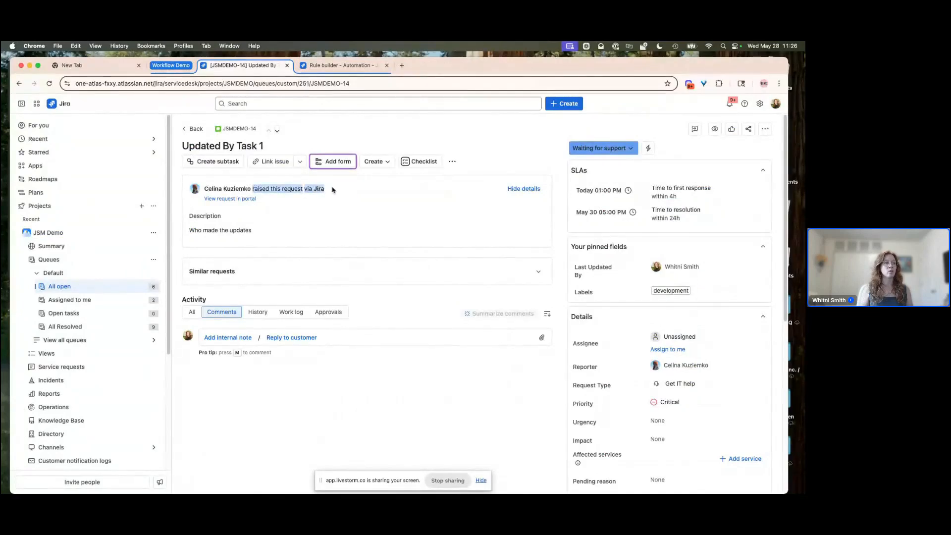
click(330, 195)
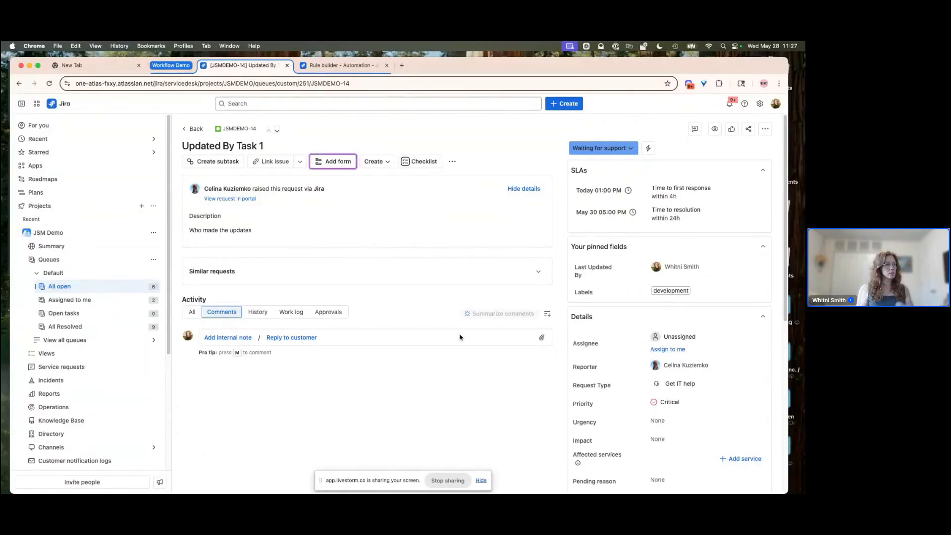
click(194, 128)
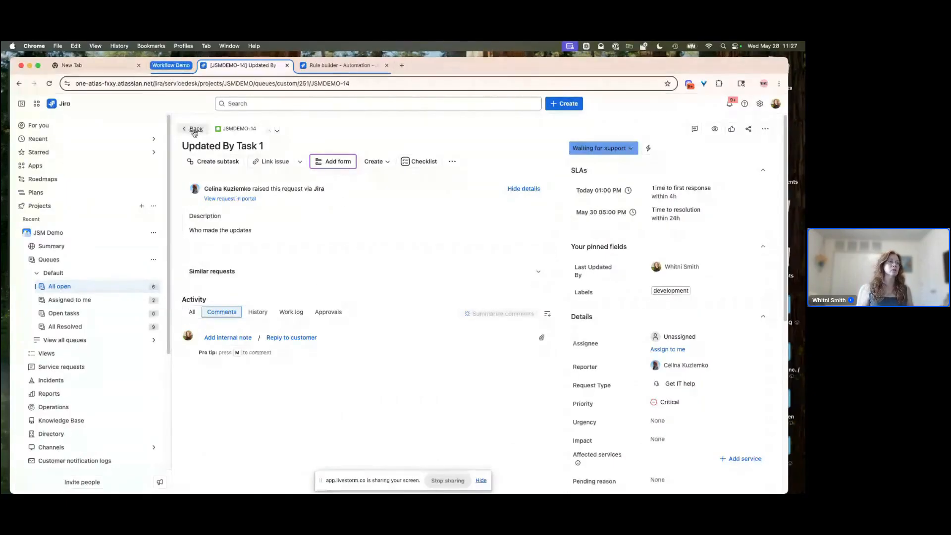
- Switch to the rule builder tab and review the Edit Emailed Issue based on Reporter Email rule's components
click(358, 65)
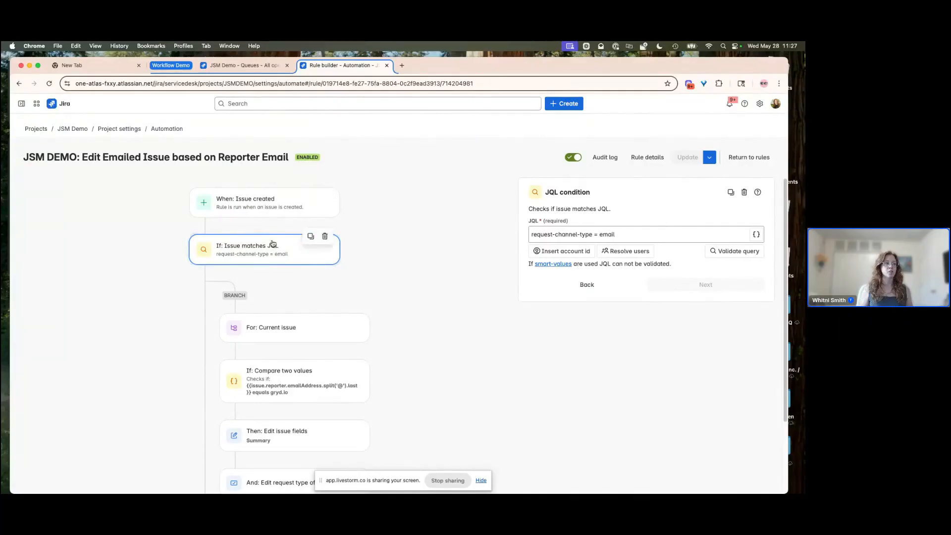
scroll(310, 303, down, 3)
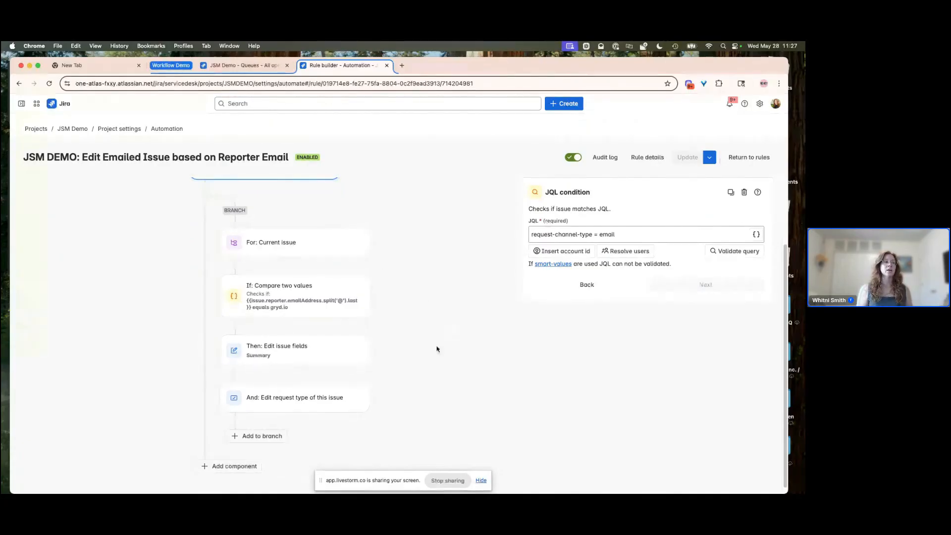
scroll(195, 228, up, 1)
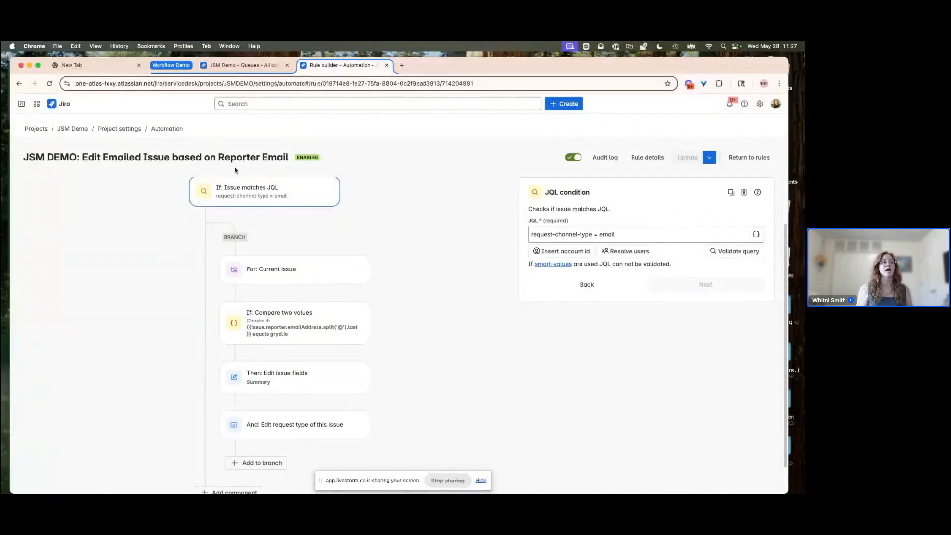
scroll(221, 413, down, 1)
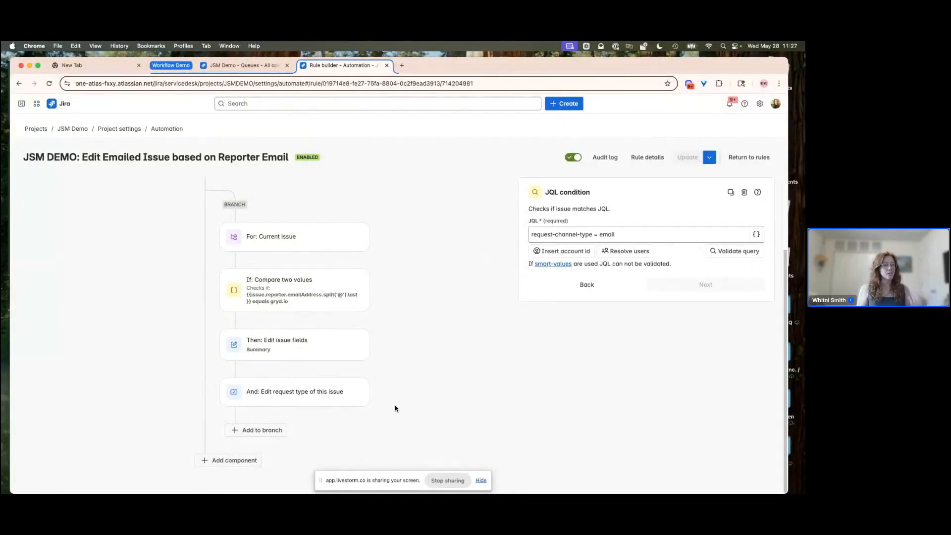
scroll(396, 409, up, 2)
scroll(396, 408, down, 1)
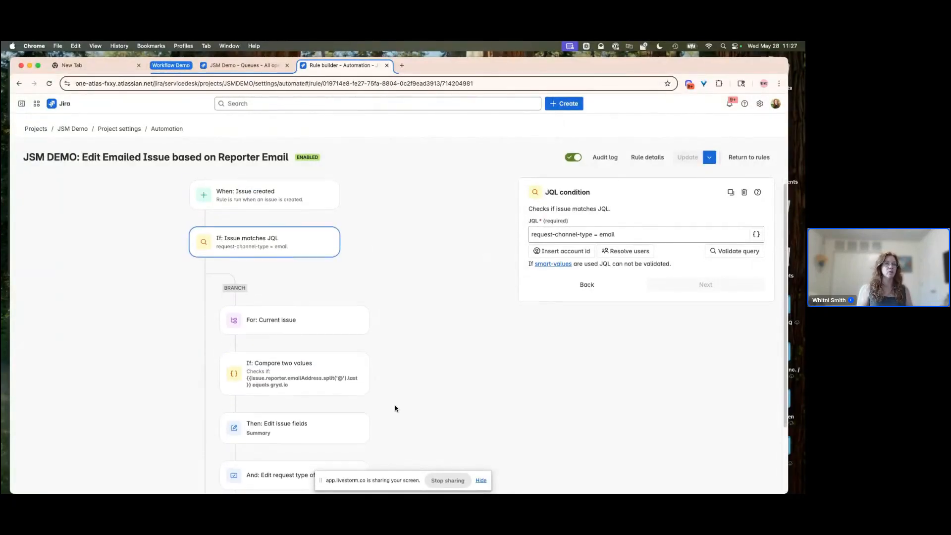
scroll(396, 409, down, 1)
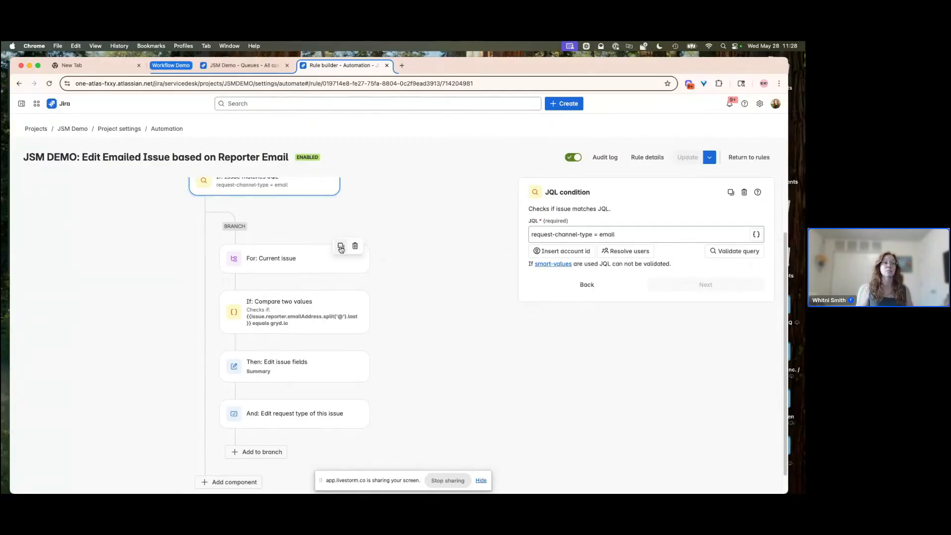
- Duplicate the For: Current issue branch, then delete the duplicate
click(341, 248)
scroll(388, 312, down, 5)
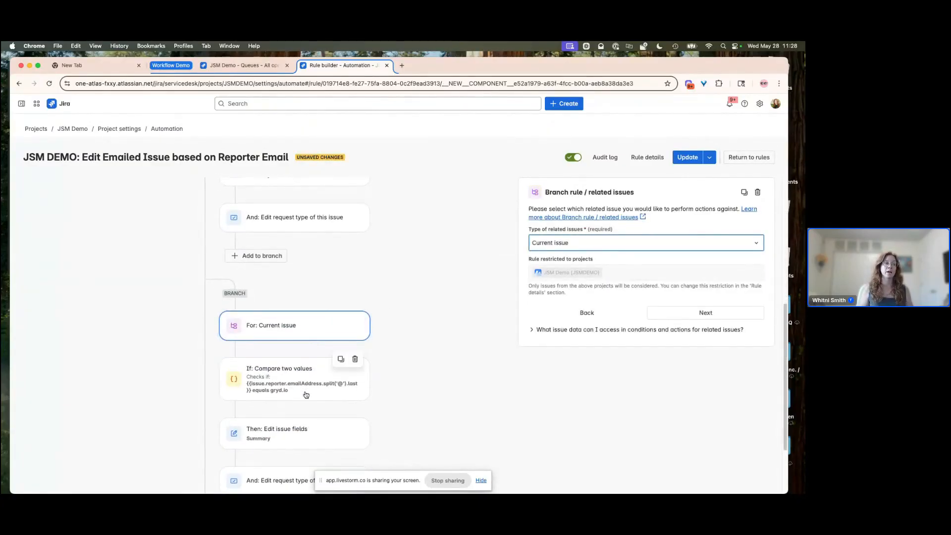
scroll(322, 367, down, 2)
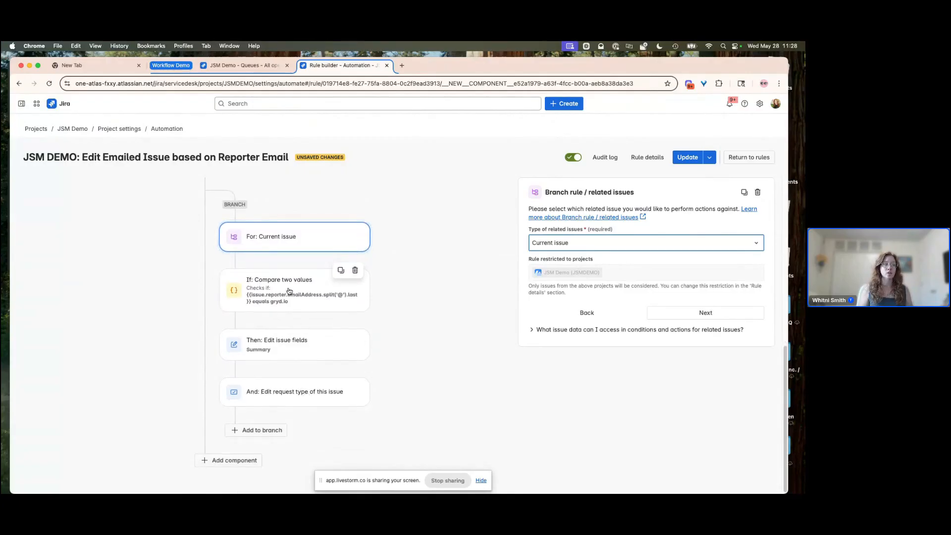
click(289, 291)
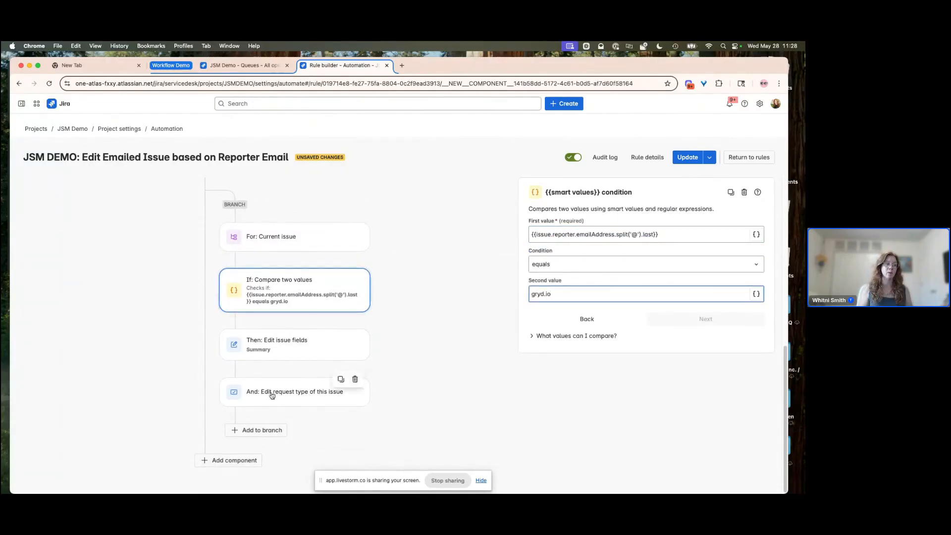
click(356, 226)
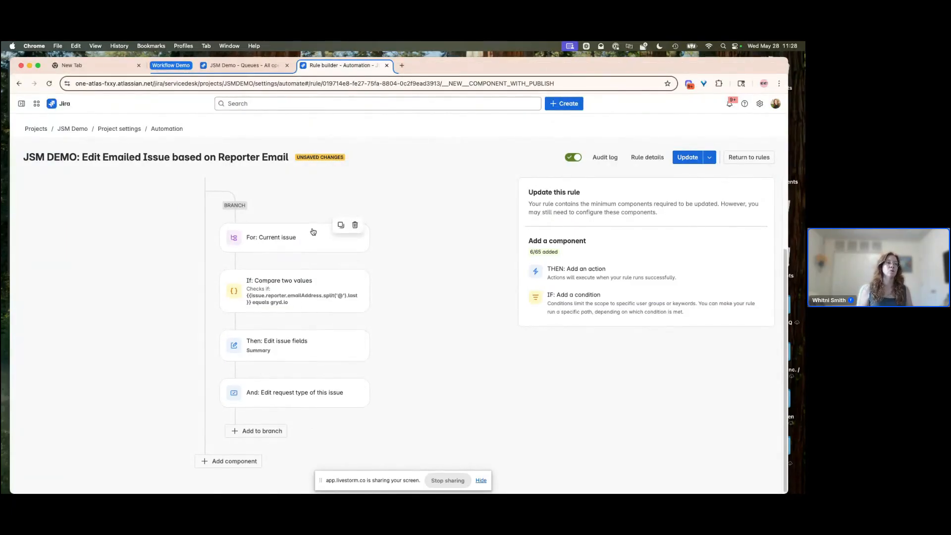
- Review the rule's branch and its Compare two values condition on the reporter's email domain
scroll(312, 231, up, 3)
scroll(312, 231, down, 1)
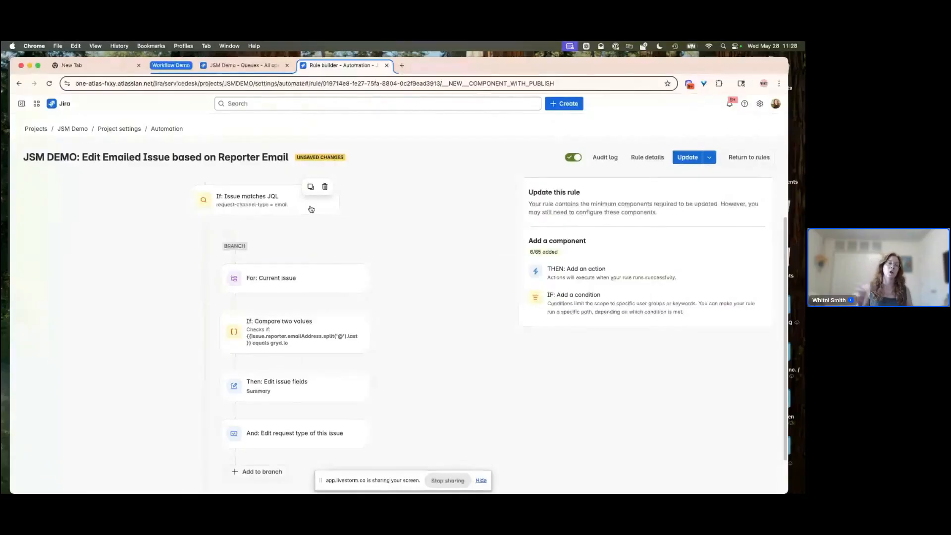
scroll(317, 309, up, 1)
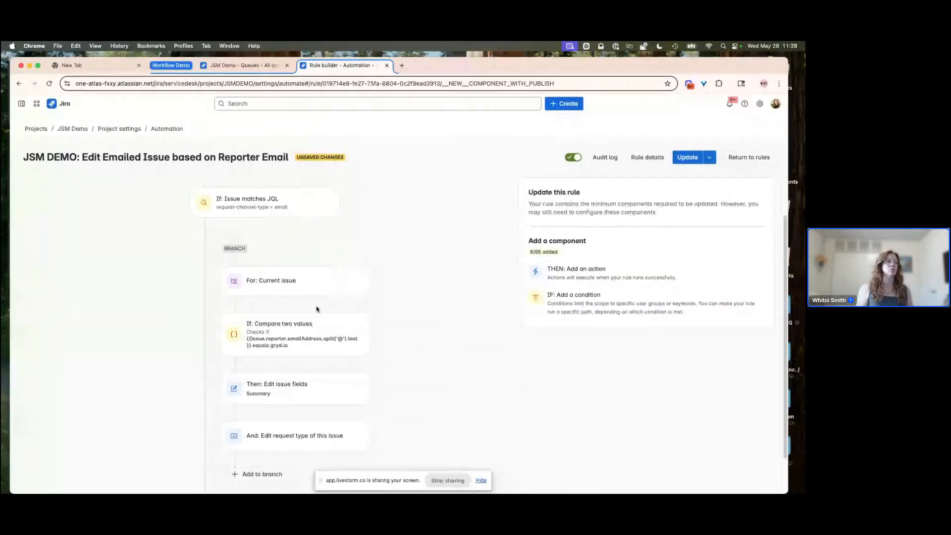
scroll(317, 309, up, 2)
scroll(317, 309, down, 2)
scroll(317, 309, up, 2)
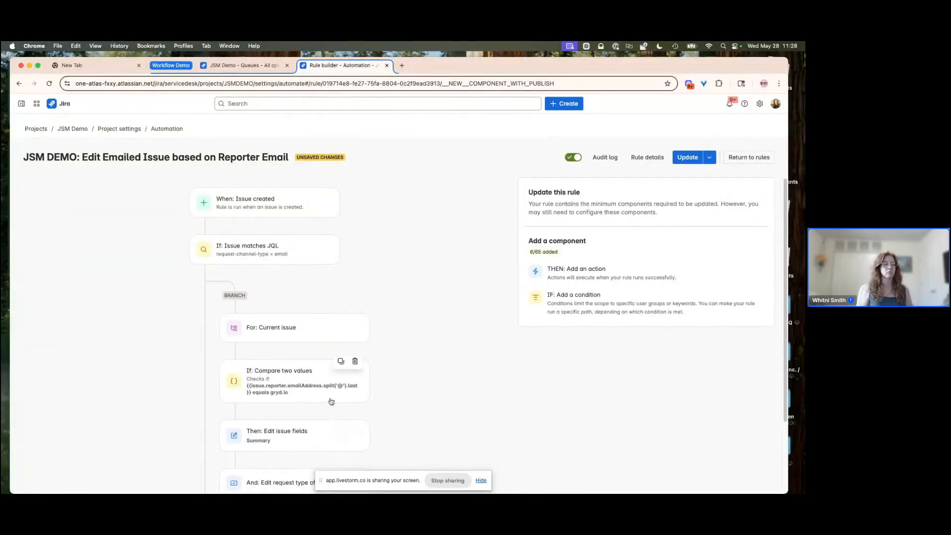
scroll(329, 390, down, 1)
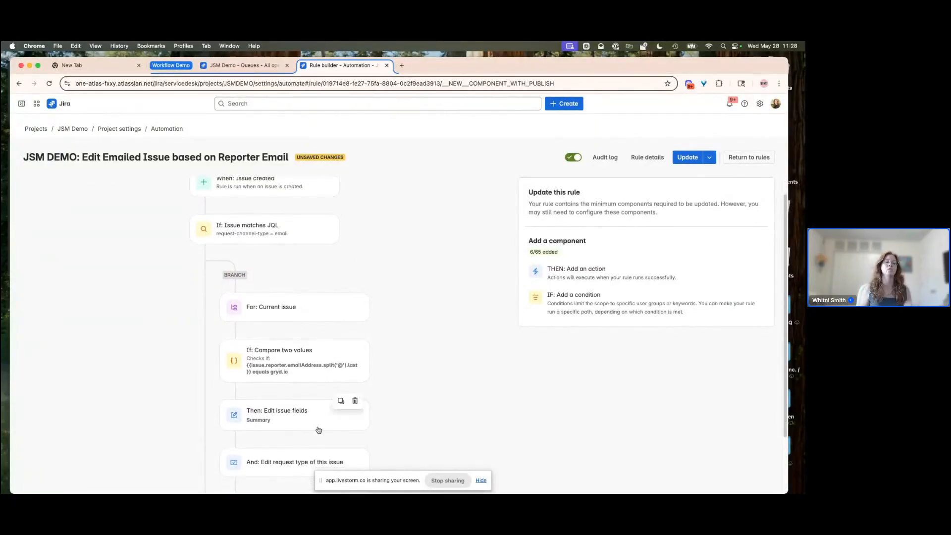
click(481, 482)
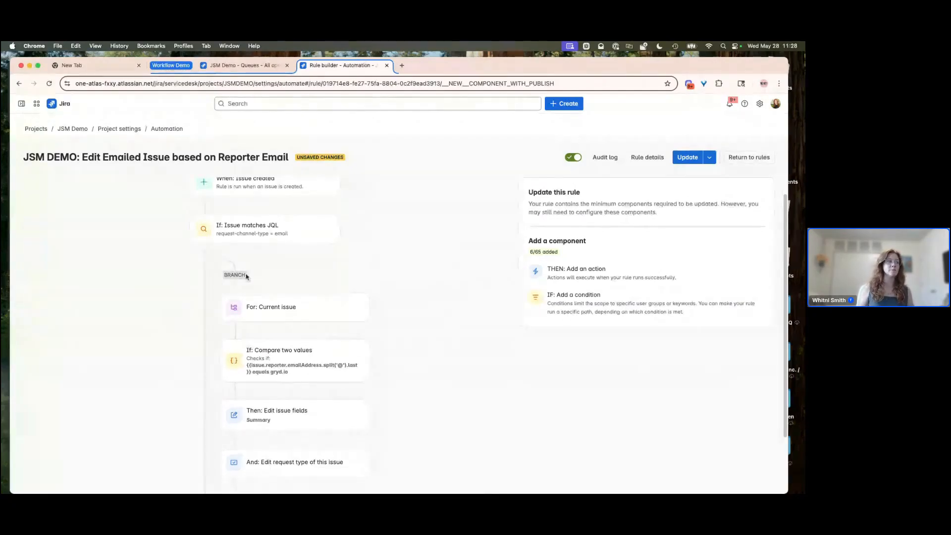
click(266, 311)
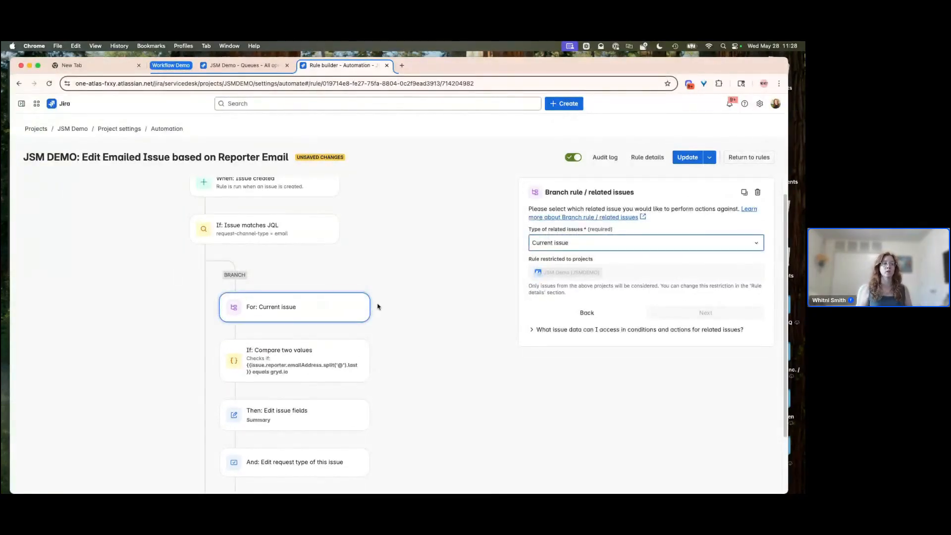
scroll(388, 314, down, 2)
scroll(388, 314, down, 1)
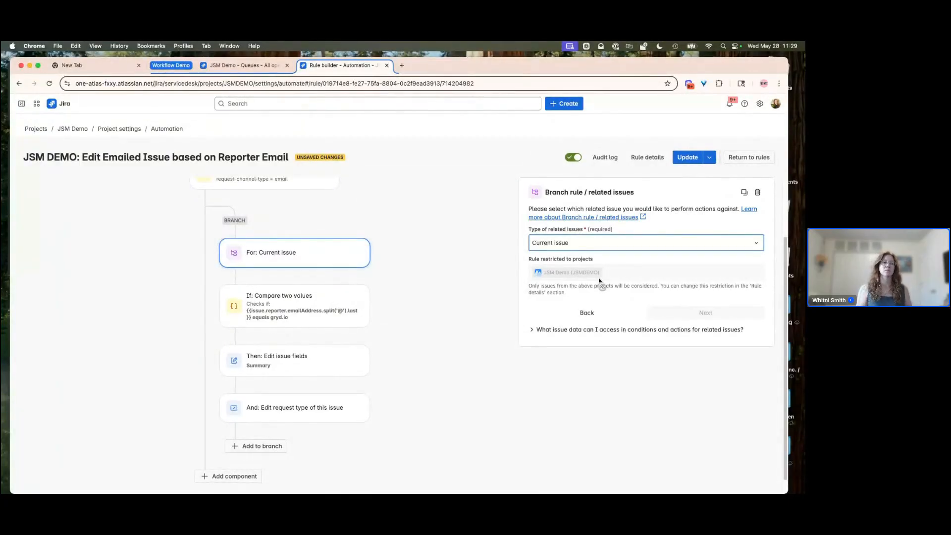
click(300, 306)
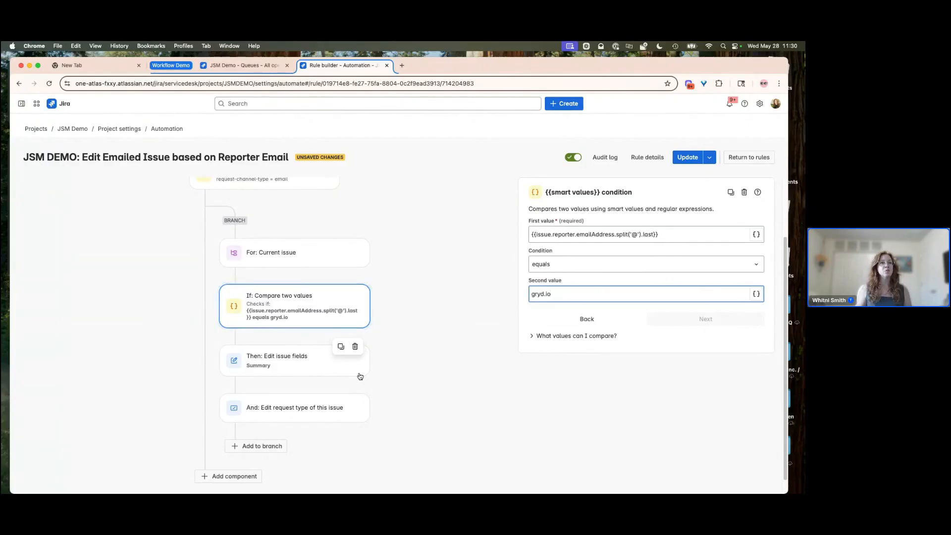
- Publish the rule update and review its Edit issue fields and Edit request type actions
click(689, 158)
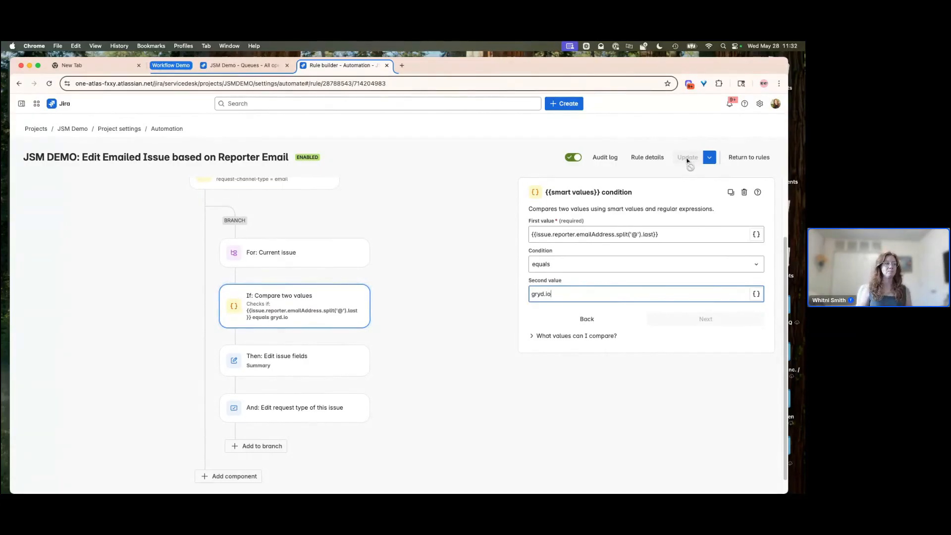
click(285, 365)
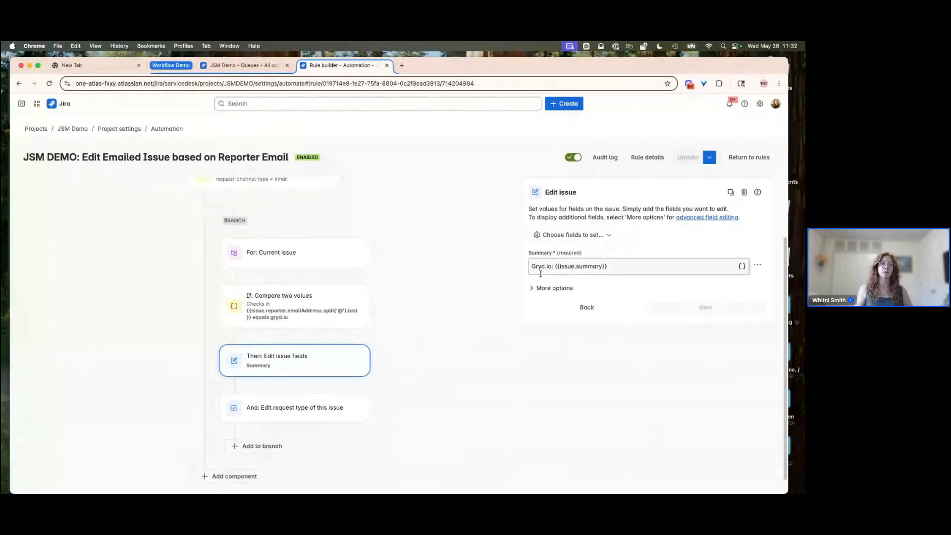
click(327, 414)
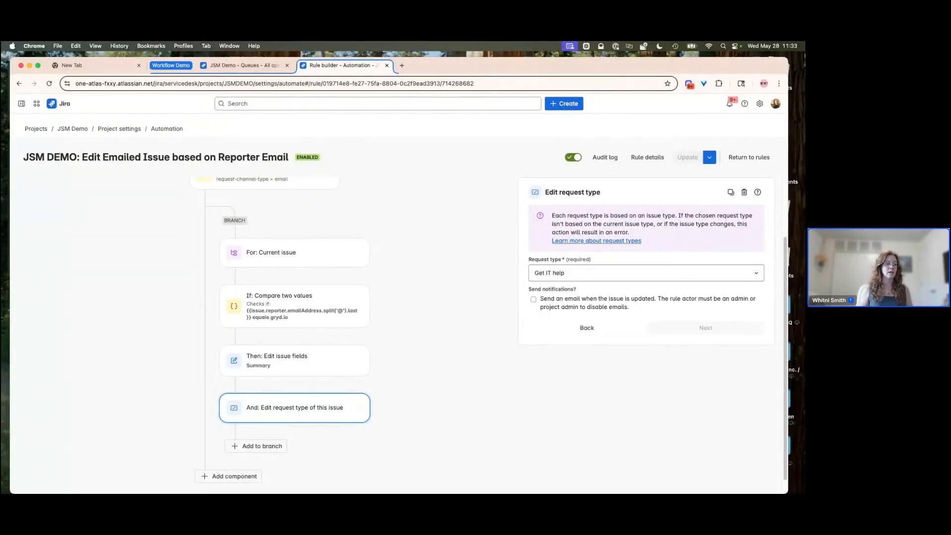
- Switch to Mail and send a new email with subject Email Demo Task 1 to the JSM Demo service desk address
click(275, 481)
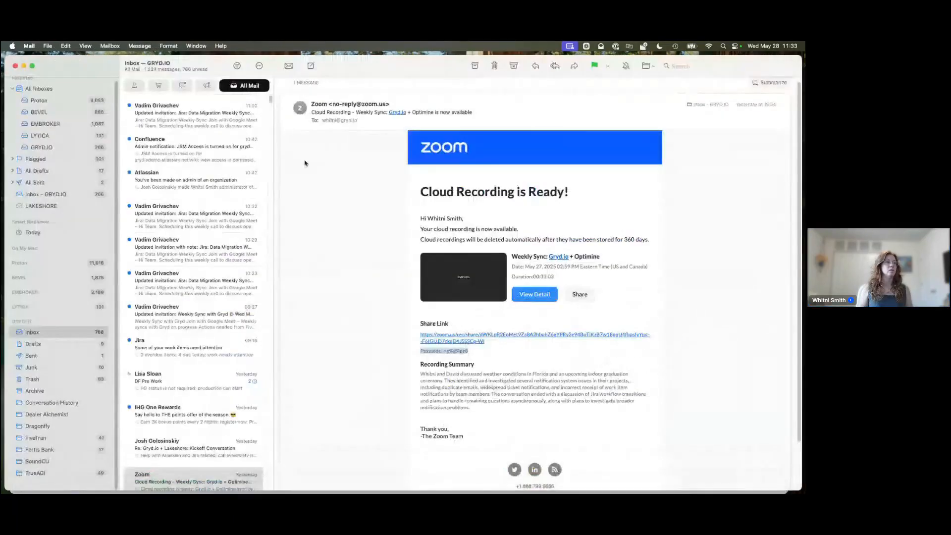
click(311, 65)
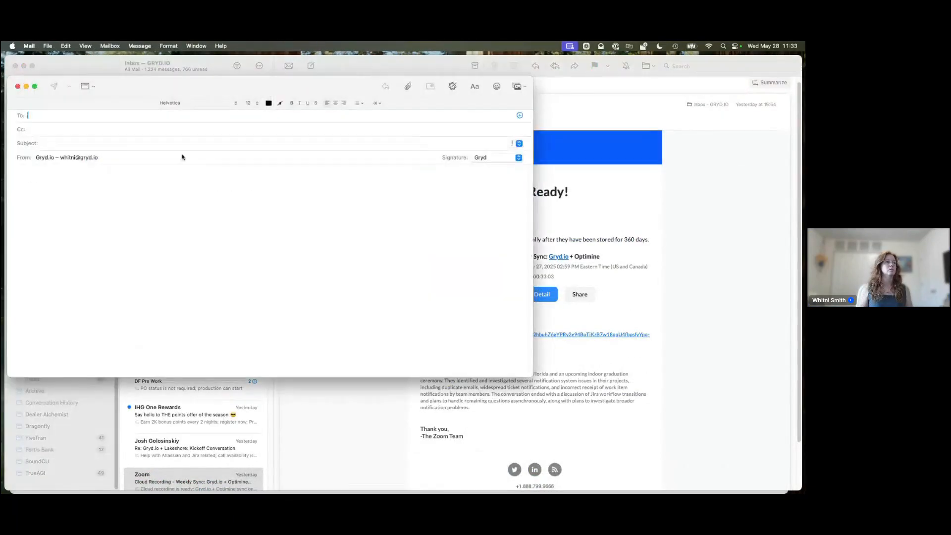
drag(124, 83, 191, 127)
click(24, 66)
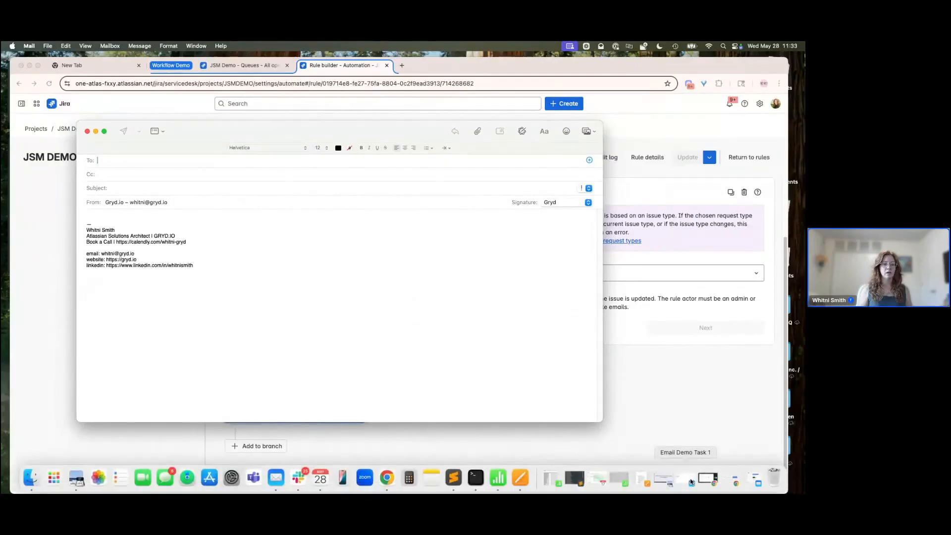
click(685, 481)
click(87, 131)
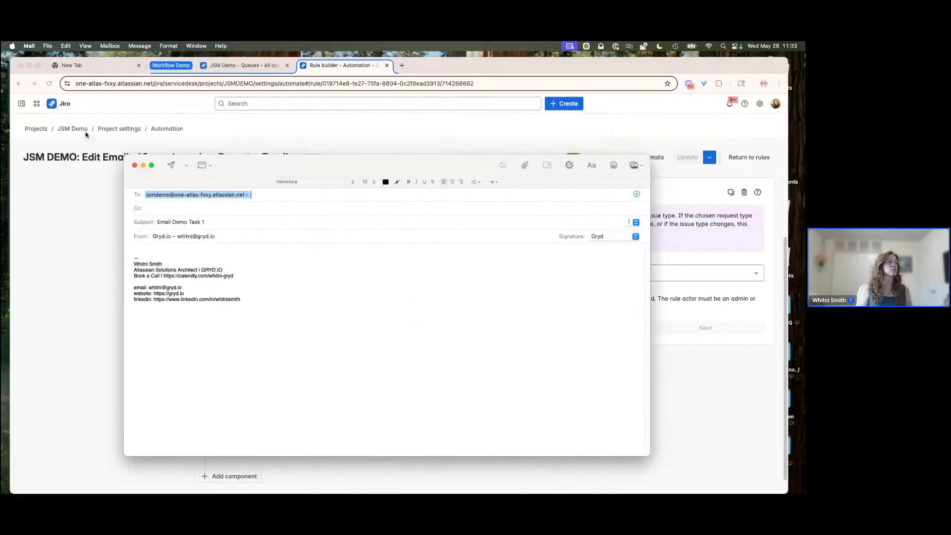
drag(272, 171, 264, 115)
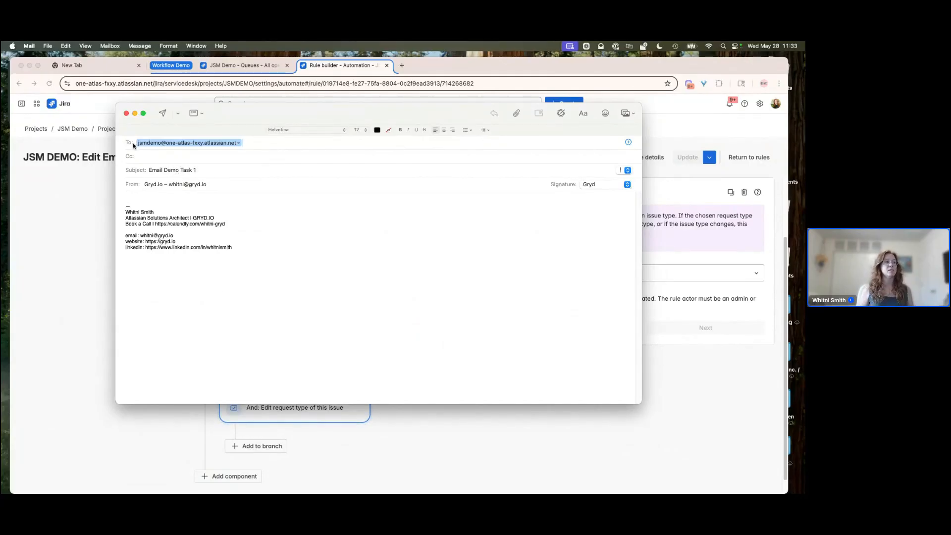
click(163, 114)
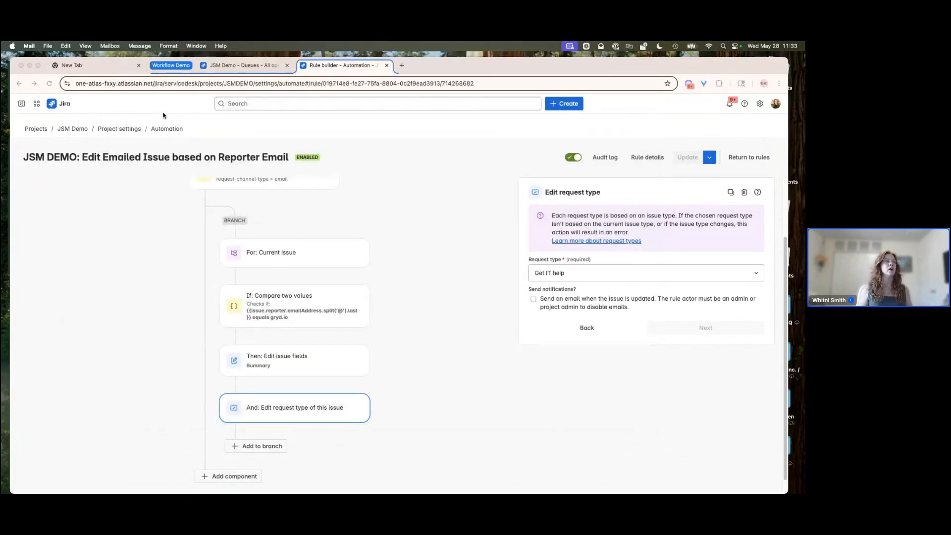
- Switch to the queue tab in the browser and refresh the All open queue to check for the emailed request
click(605, 159)
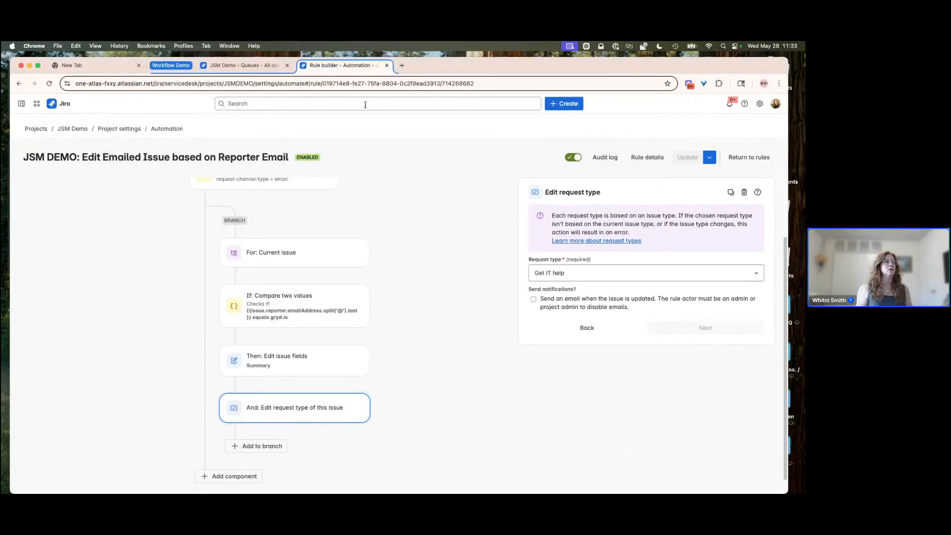
click(251, 65)
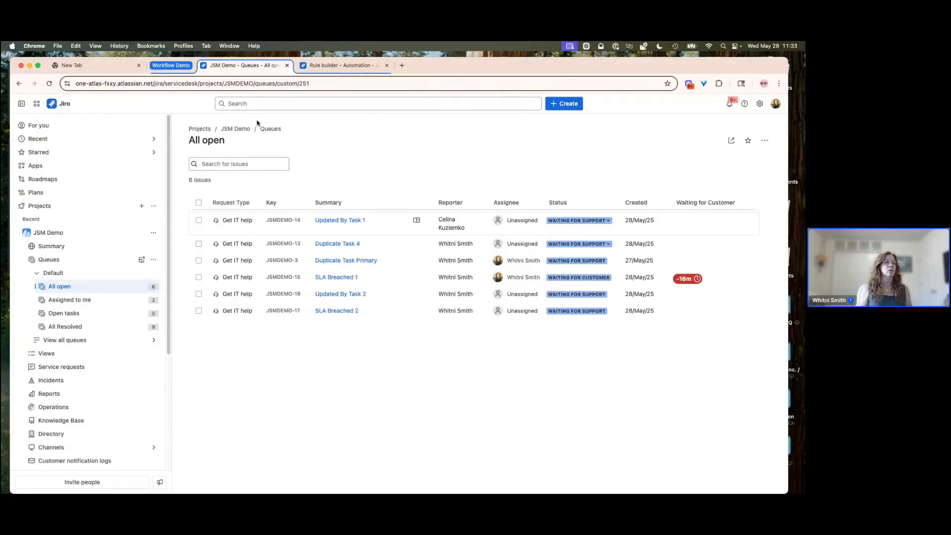
click(564, 81)
click(48, 83)
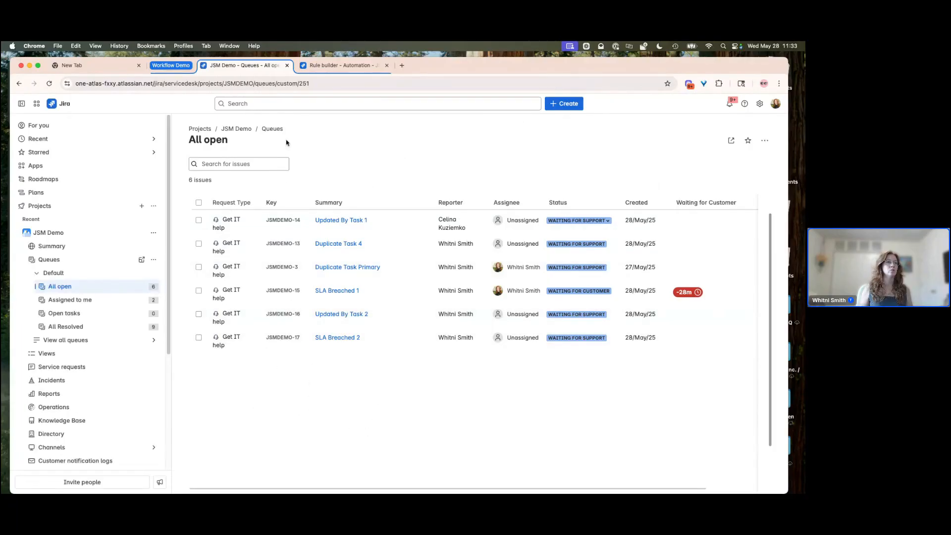
click(49, 83)
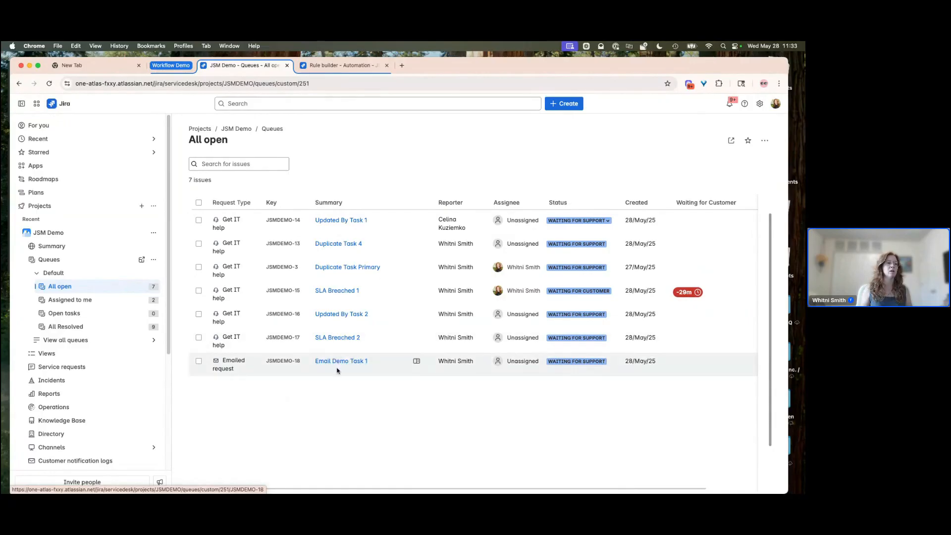
- Open the rule's audit log and expand the latest run's branch, Edit issue and Edit request type details
click(337, 65)
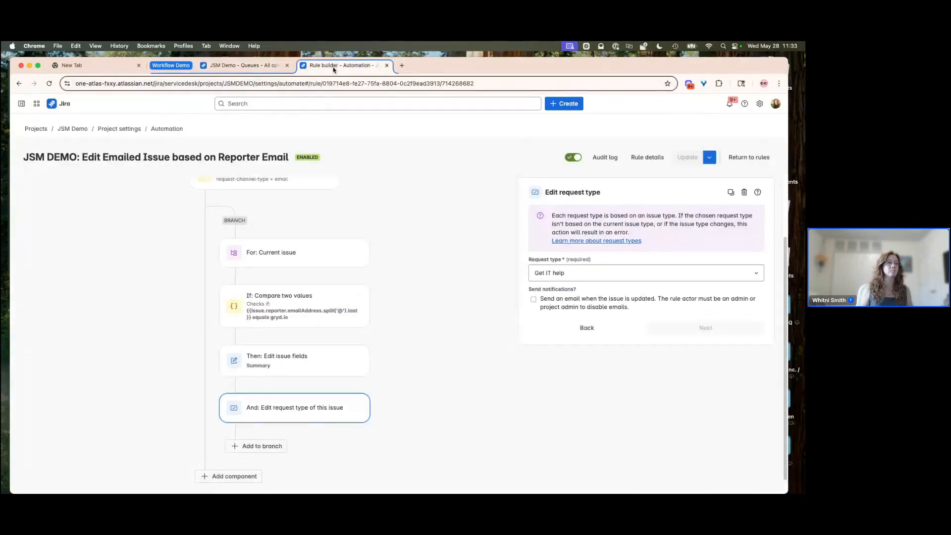
click(606, 158)
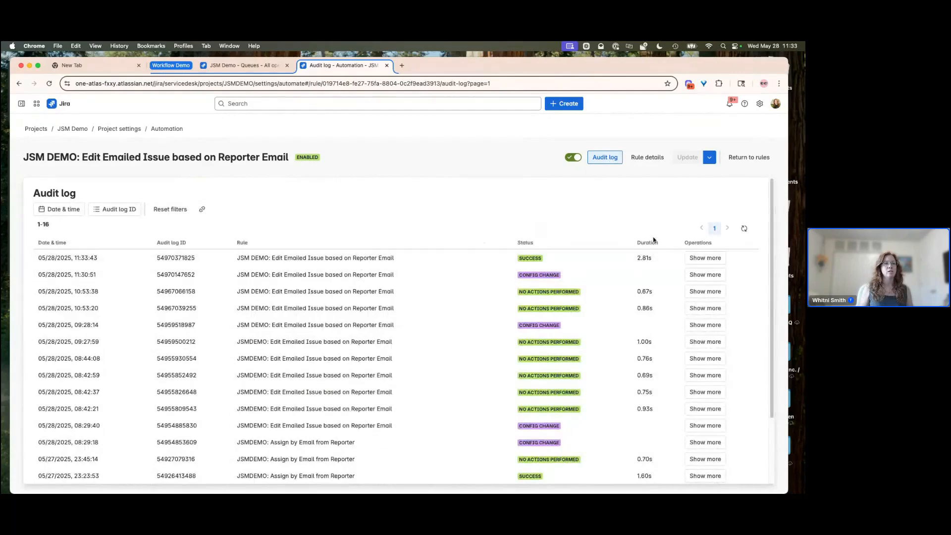
click(704, 260)
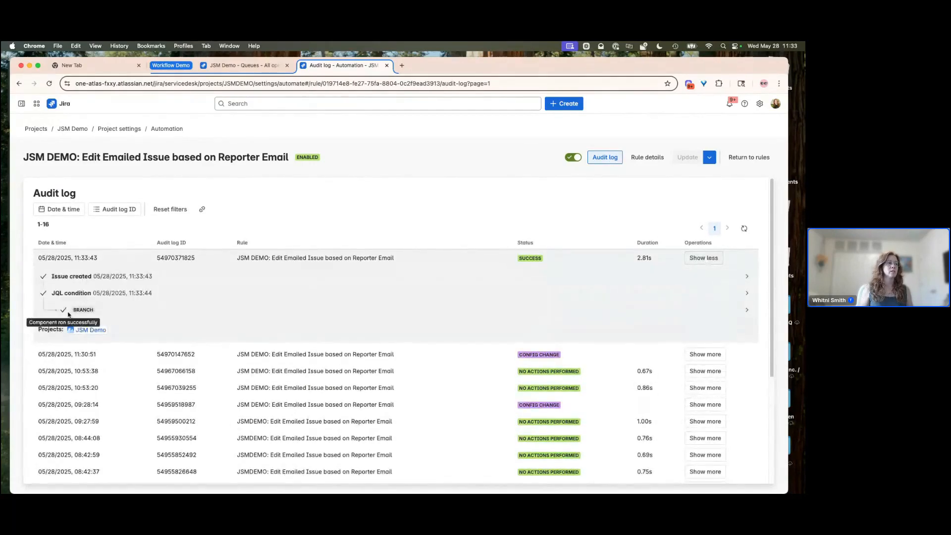
click(746, 310)
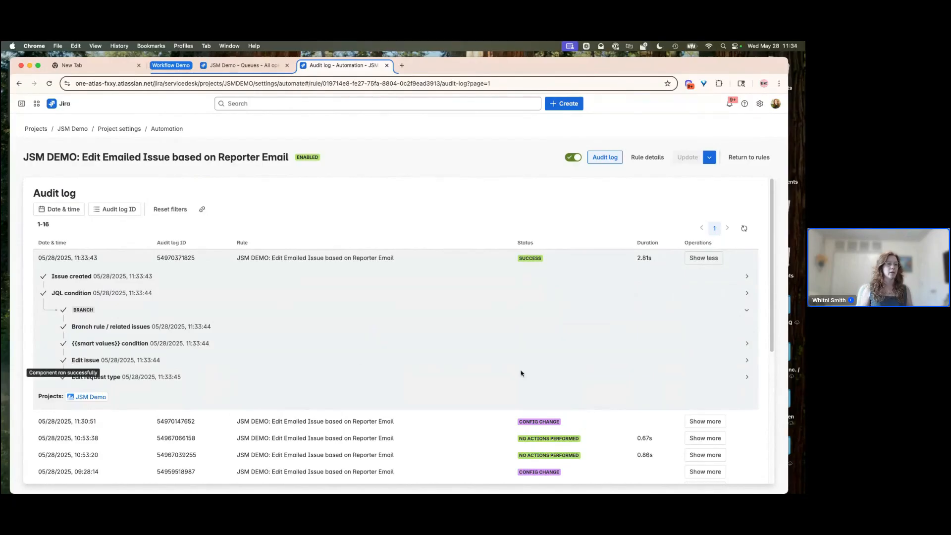
click(749, 362)
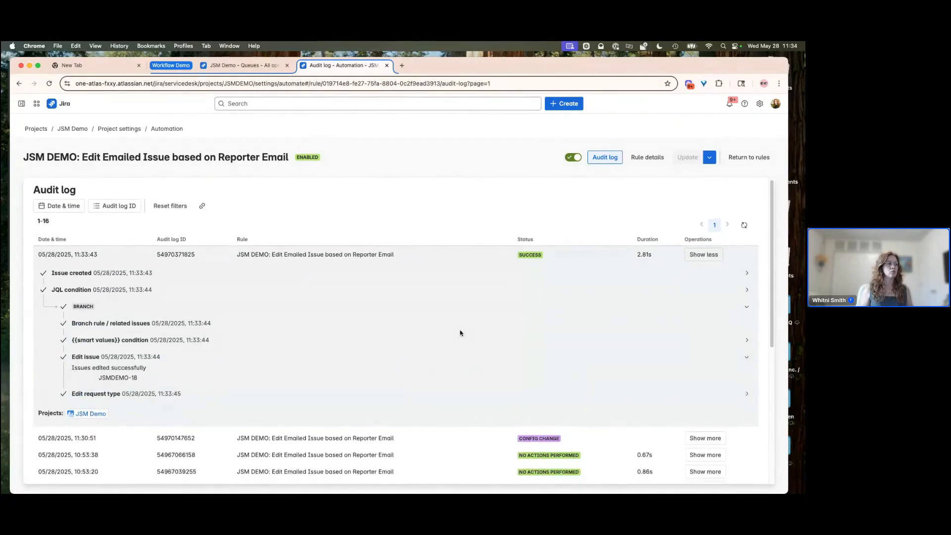
scroll(446, 325, down, 5)
scroll(164, 248, up, 3)
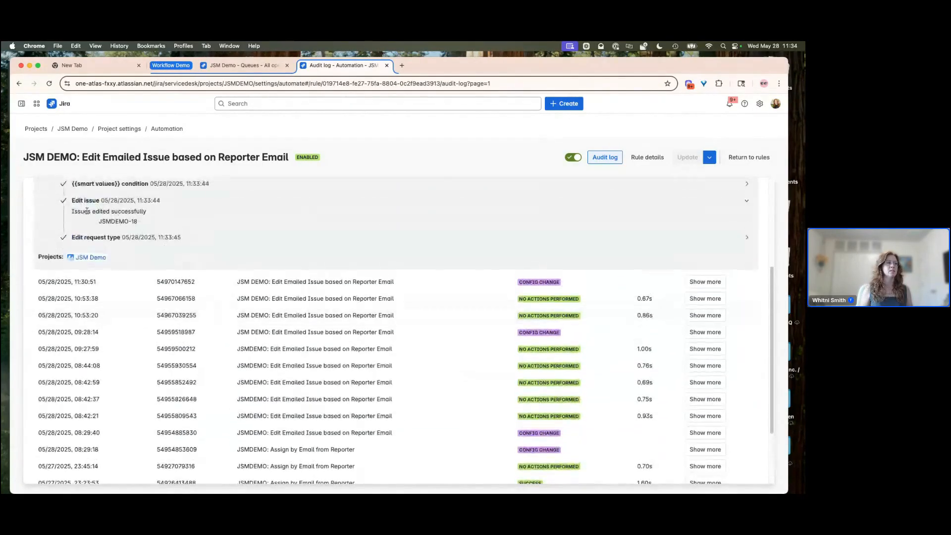
click(747, 237)
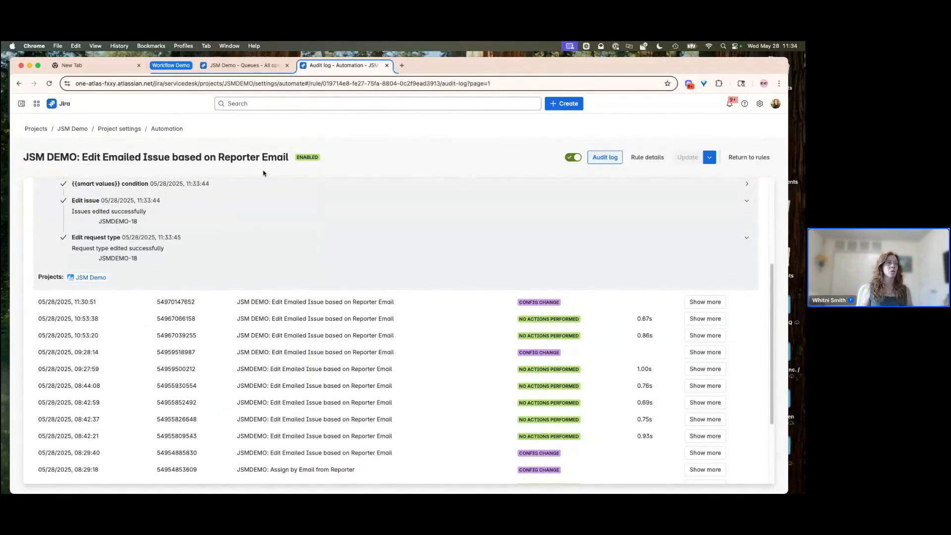
- Open the emailed JSMDEMO-18 issue from the queue and view its activity history
click(243, 64)
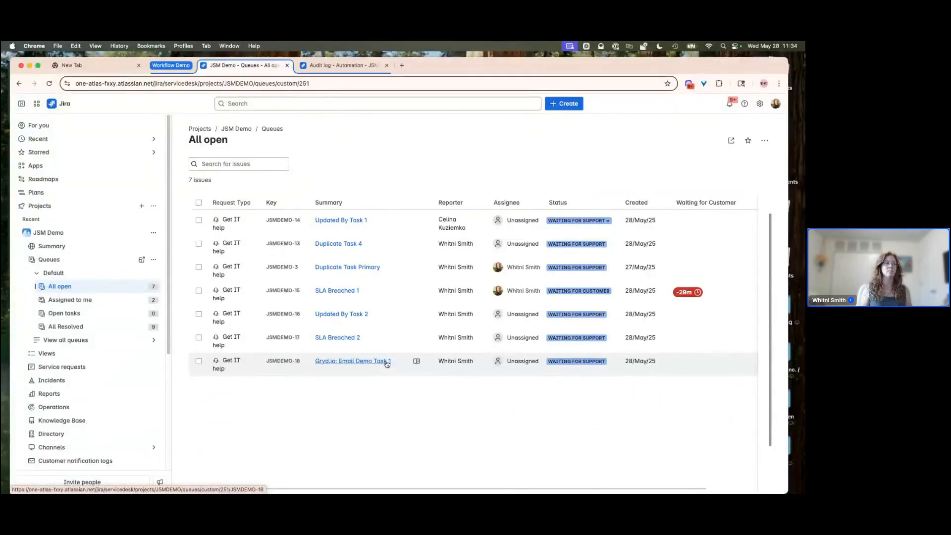
click(342, 363)
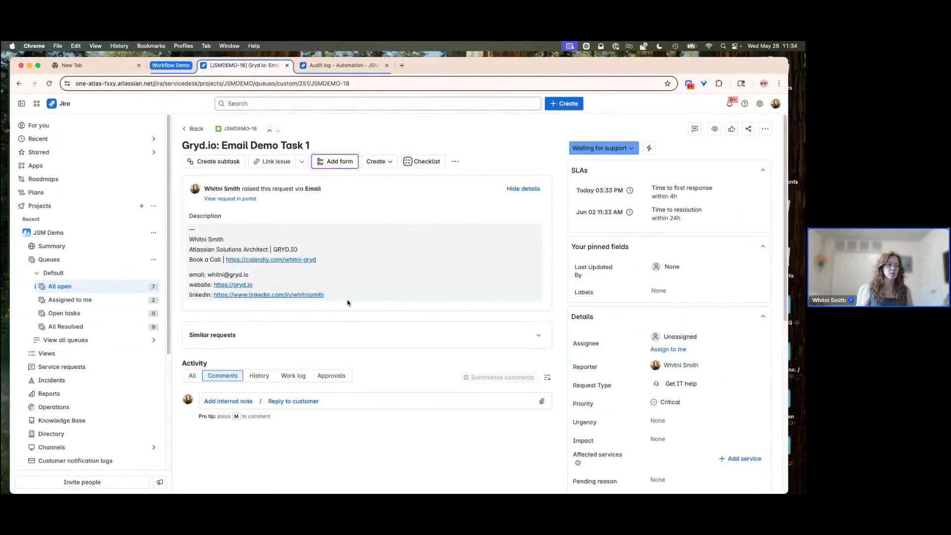
click(259, 376)
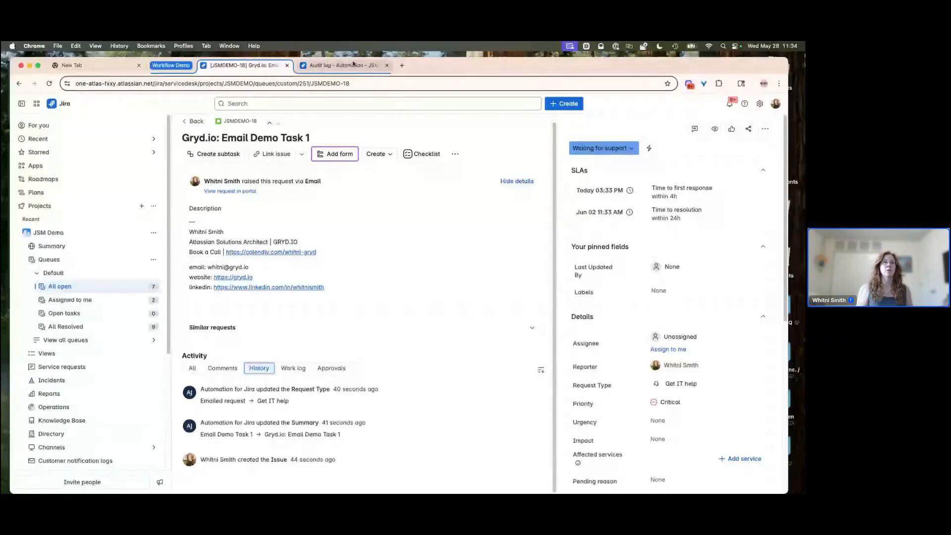
- Return to the rule builder and review the condition, the summary in Edit issue fields, and Edit request type
click(342, 65)
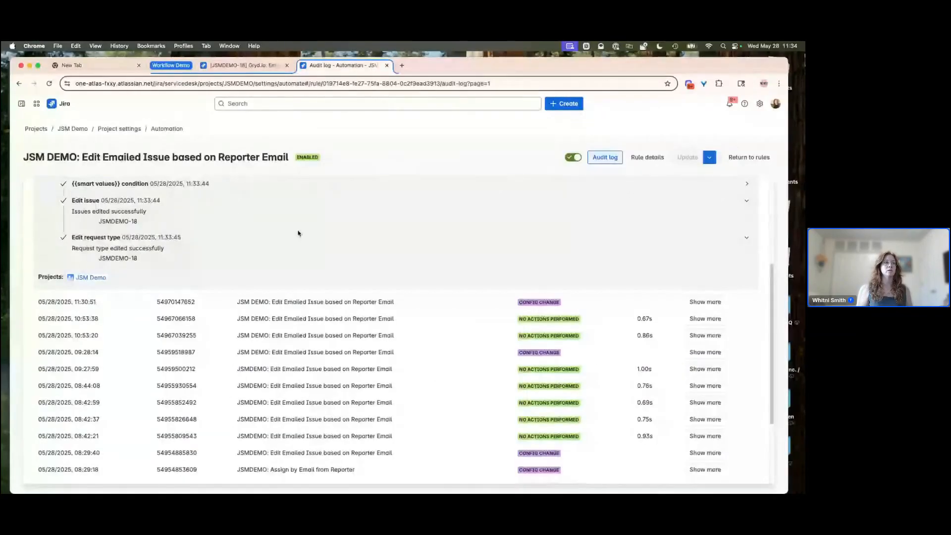
click(648, 157)
scroll(410, 333, down, 1)
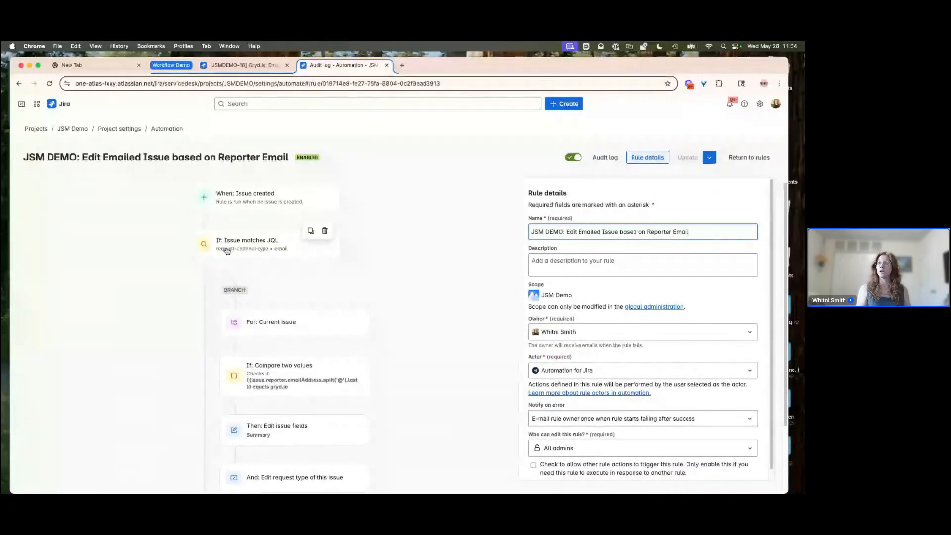
scroll(369, 307, down, 2)
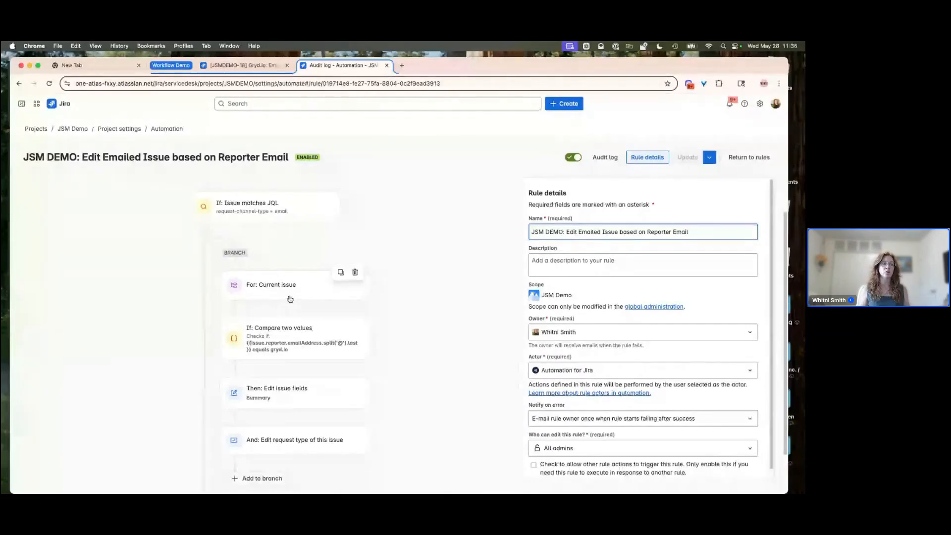
click(294, 338)
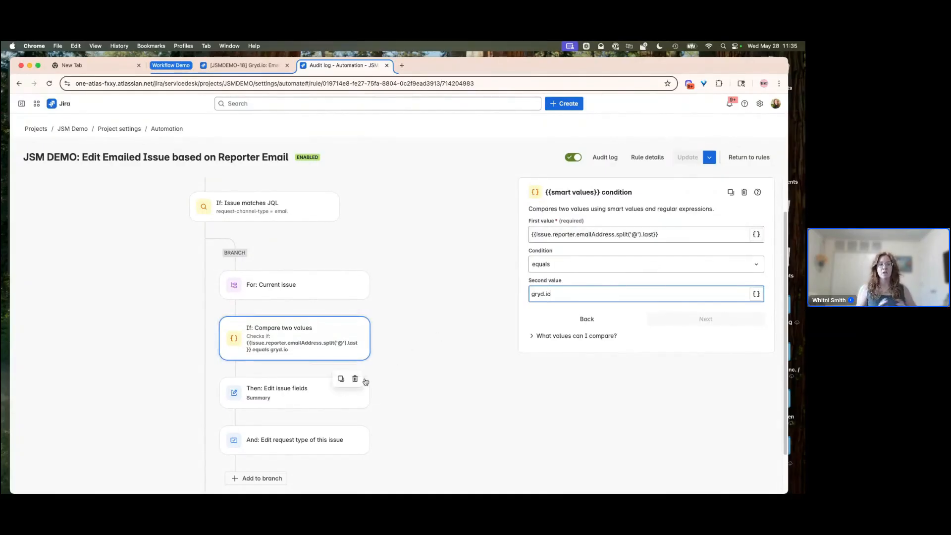
click(273, 399)
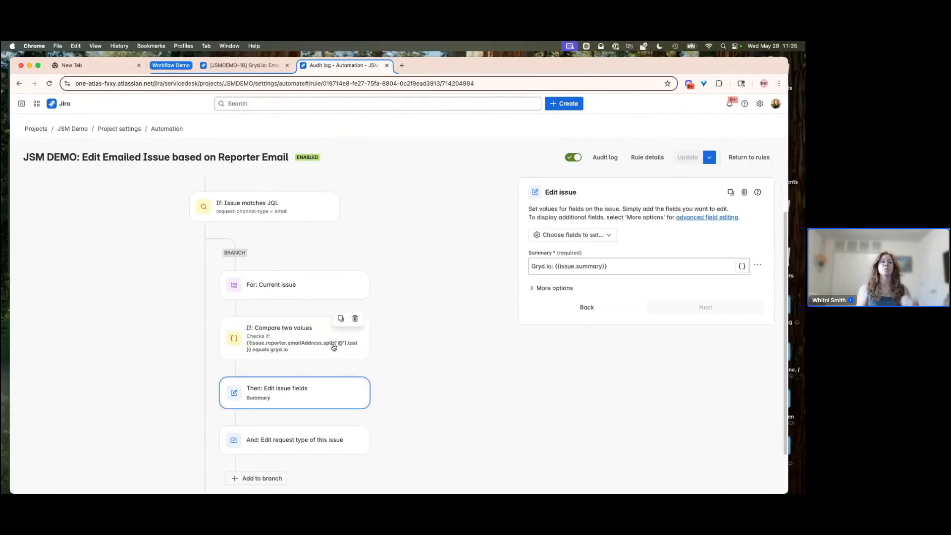
drag(531, 266, 555, 266)
click(551, 267)
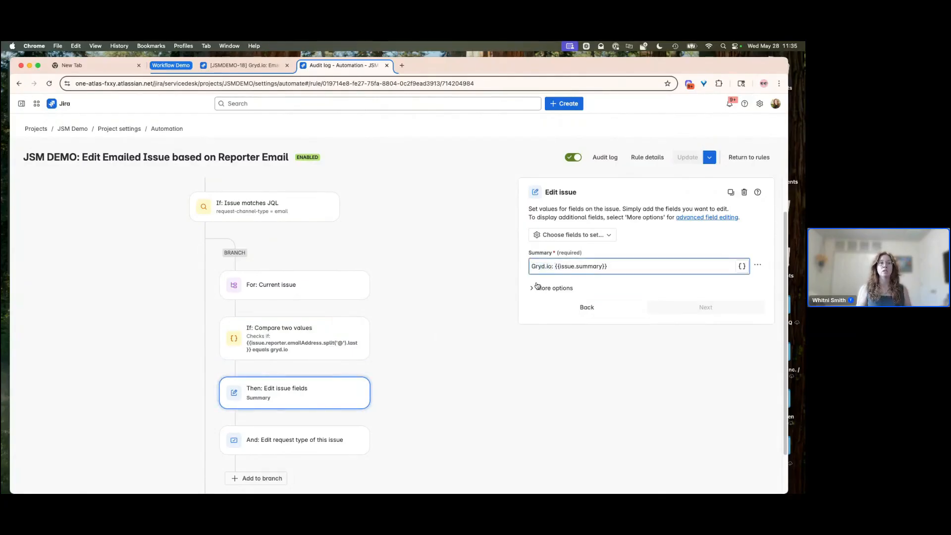
click(310, 352)
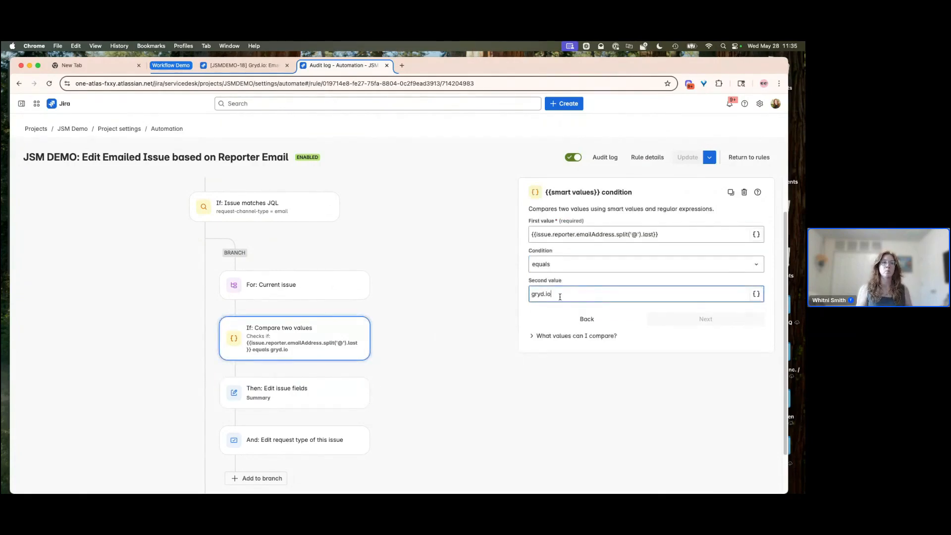
click(283, 396)
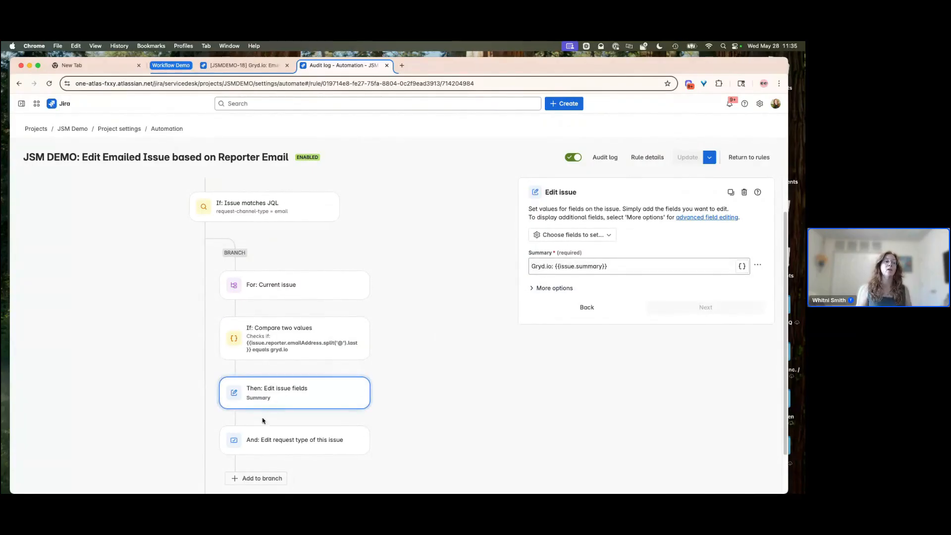
click(267, 440)
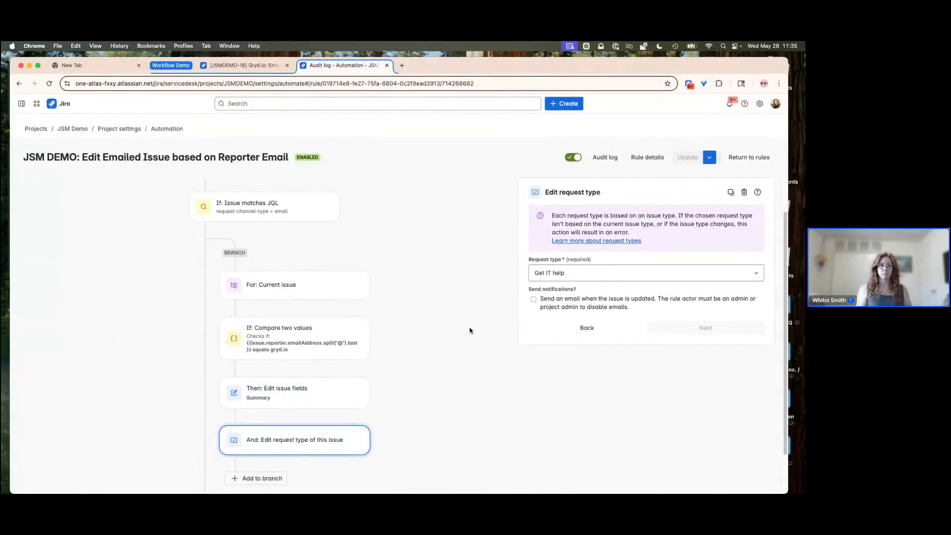
- Reopen the audit log, expand the latest run's entry, and return to the automation rules list
click(605, 157)
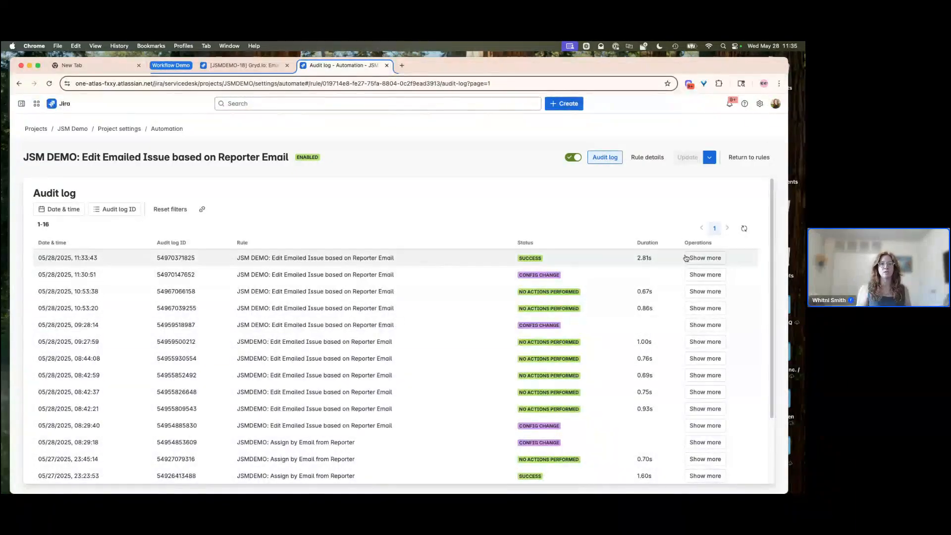
click(706, 258)
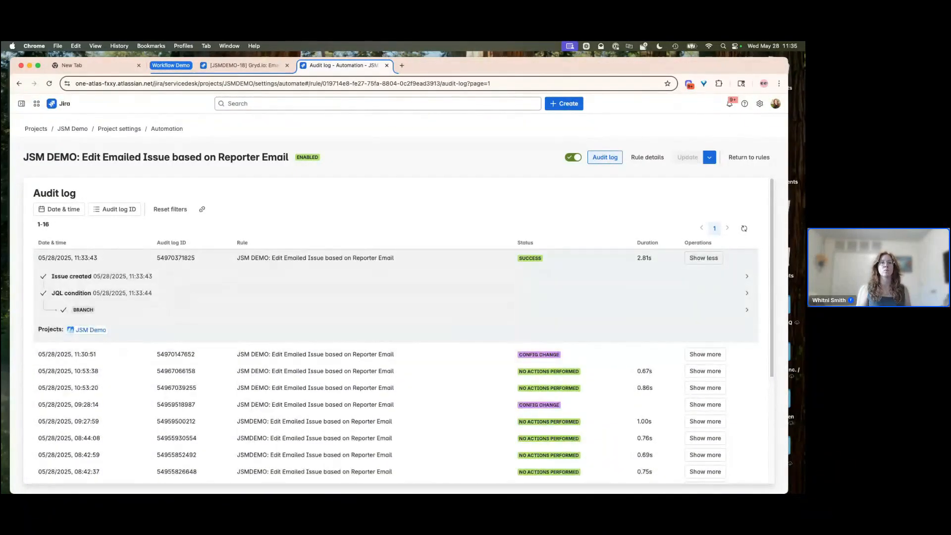
click(747, 157)
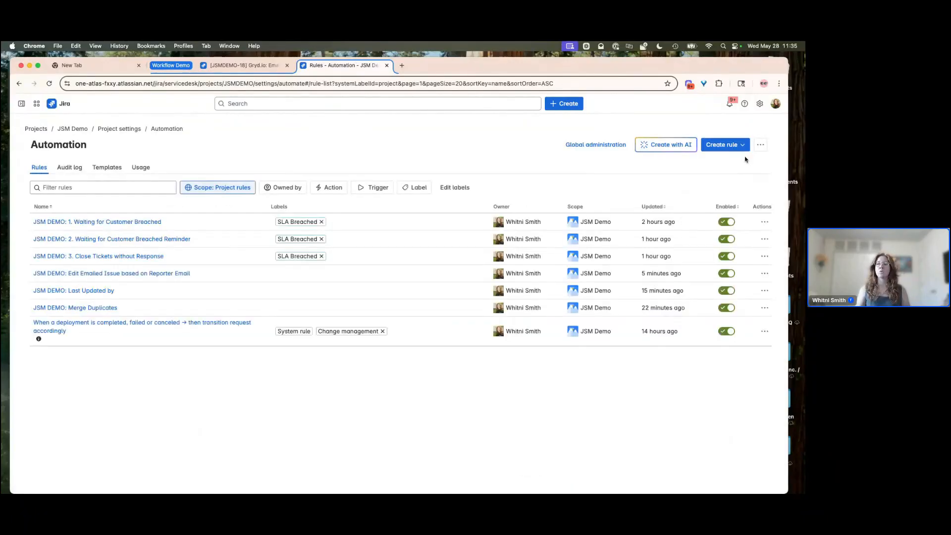
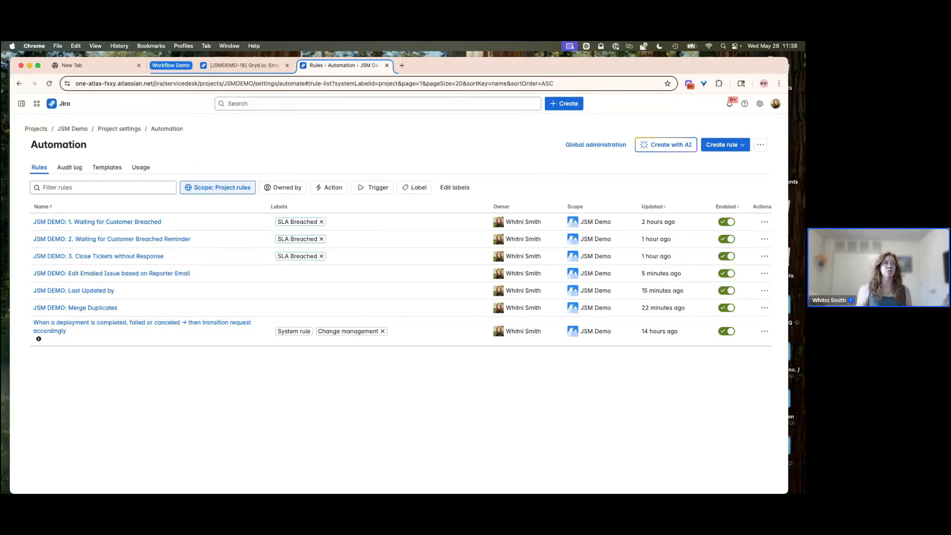
- Switch to the JSMDEMO-18 issue tab and open the JSM Demo project's SLA settings
click(232, 71)
scroll(146, 242, down, 5)
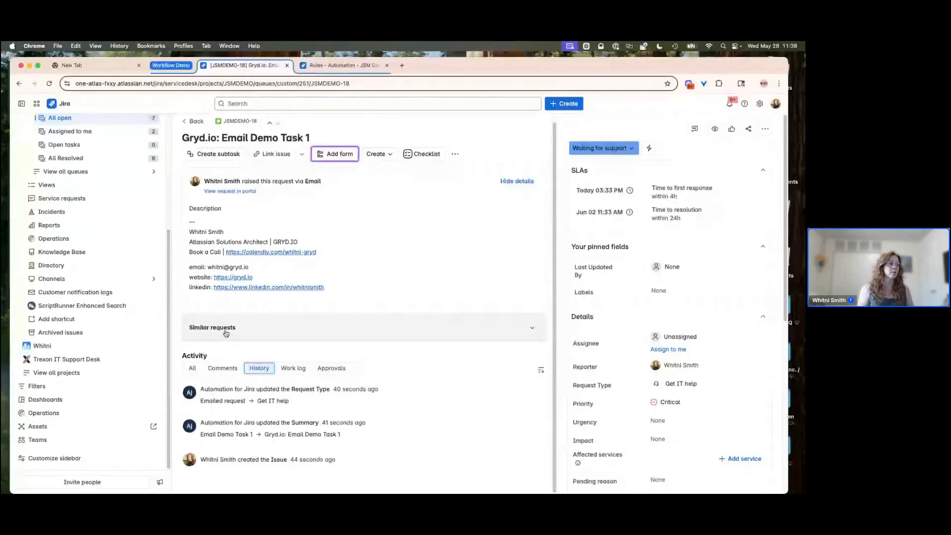
scroll(152, 224, up, 4)
click(153, 223)
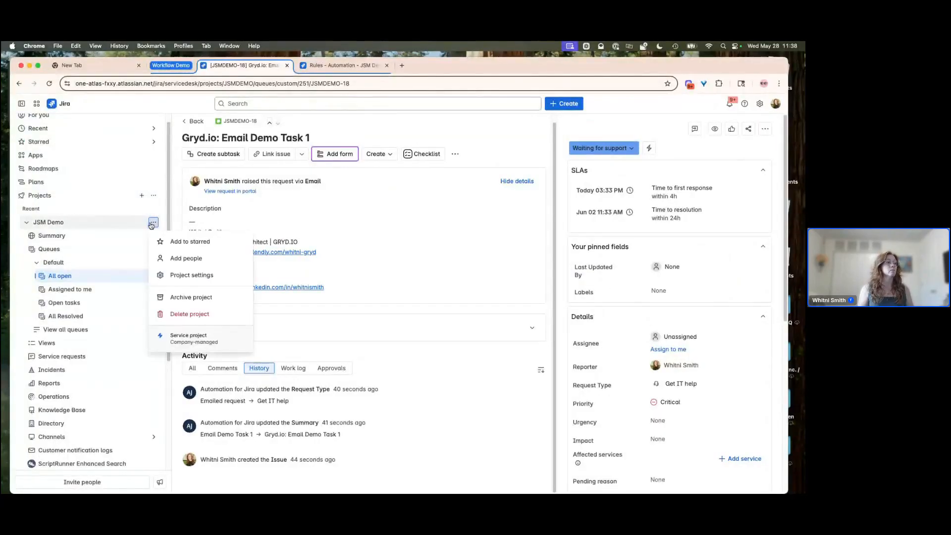
click(177, 276)
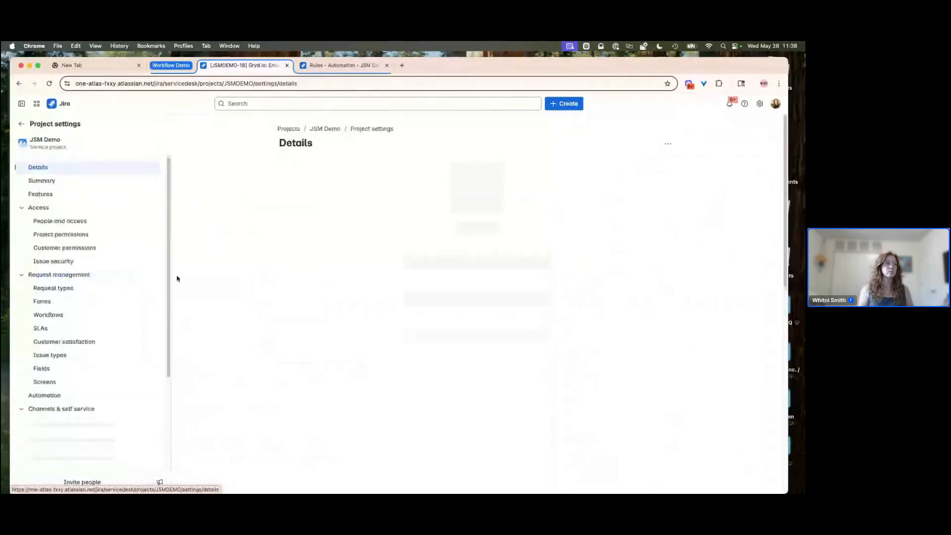
click(42, 369)
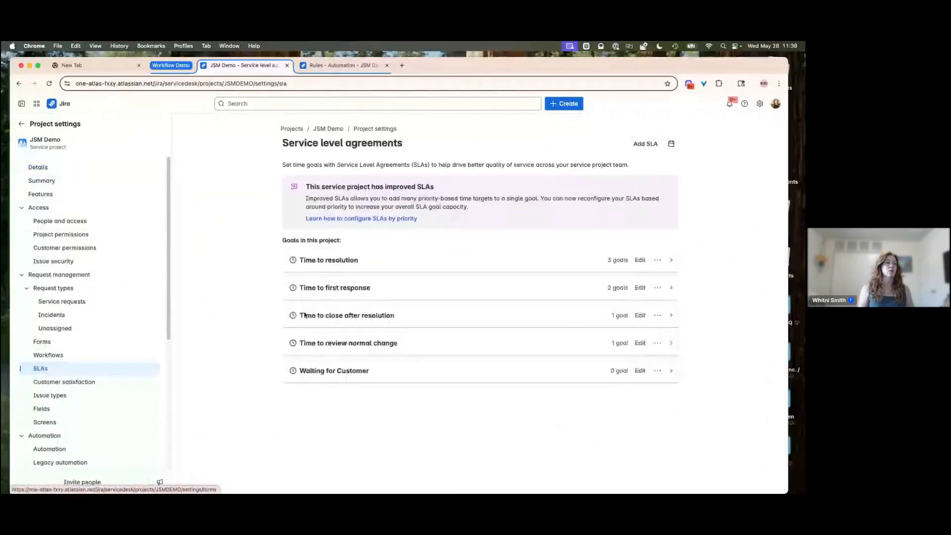
- Expand the Waiting for Customer SLA and review its goal, calendar, time target and conditions
click(670, 375)
scroll(498, 333, down, 4)
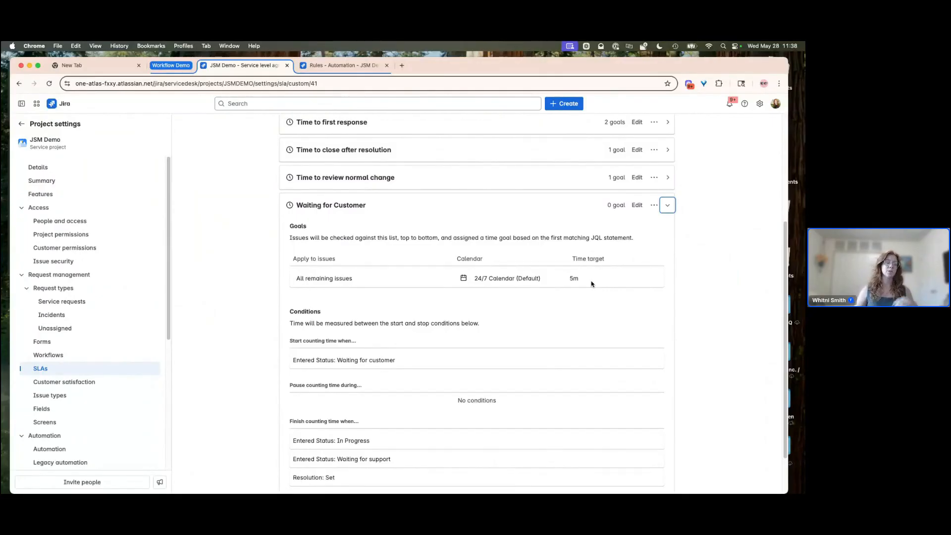
scroll(427, 337, down, 1)
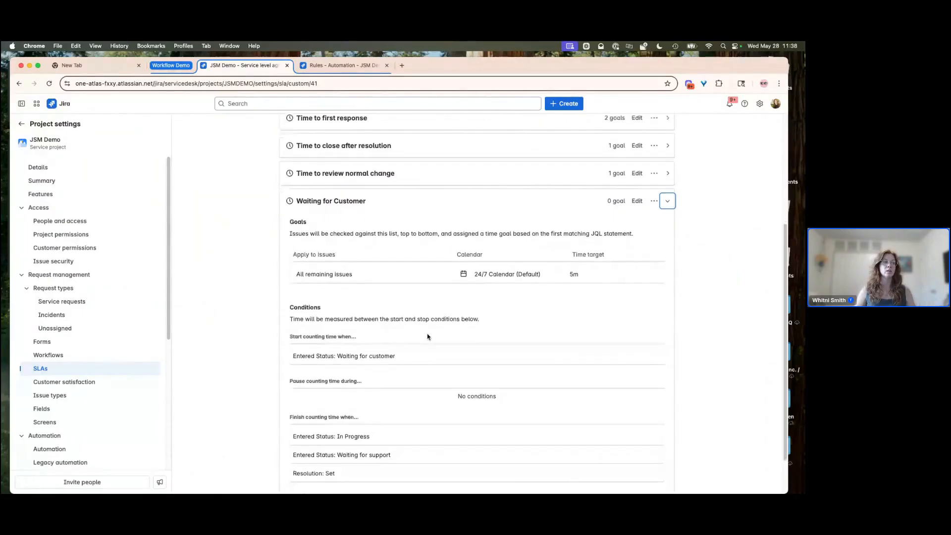
scroll(320, 313, down, 2)
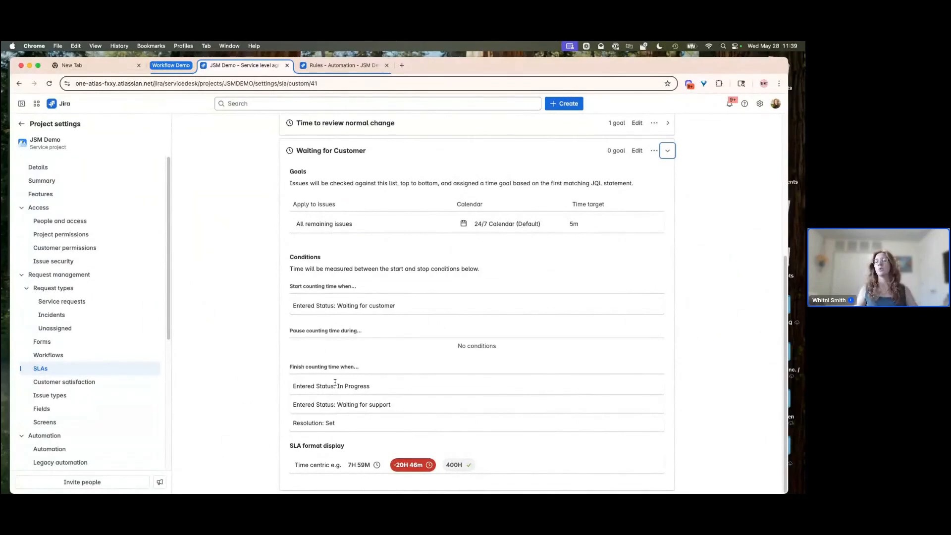
scroll(227, 355, up, 1)
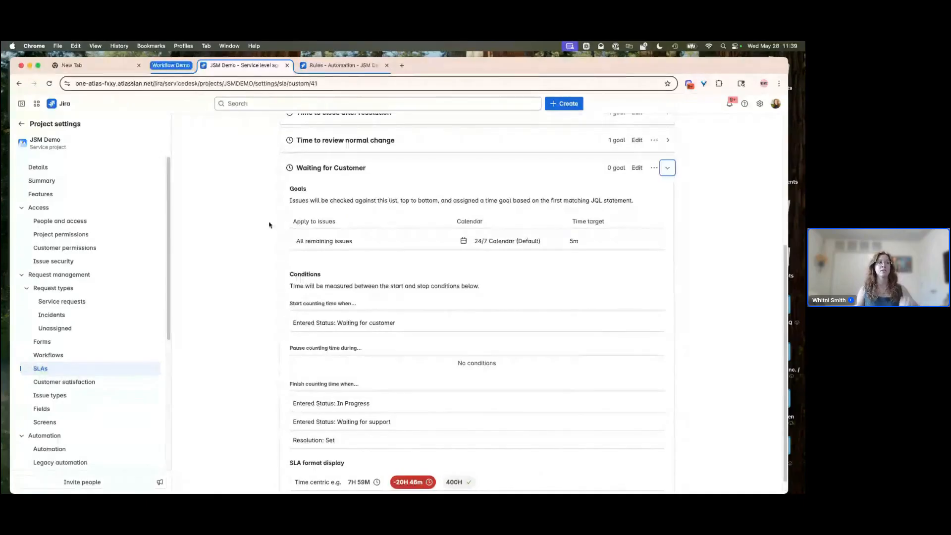
- Open the Waiting for Customer Breached rule and review its trigger, branch, comment and edit issue components
click(21, 123)
click(359, 69)
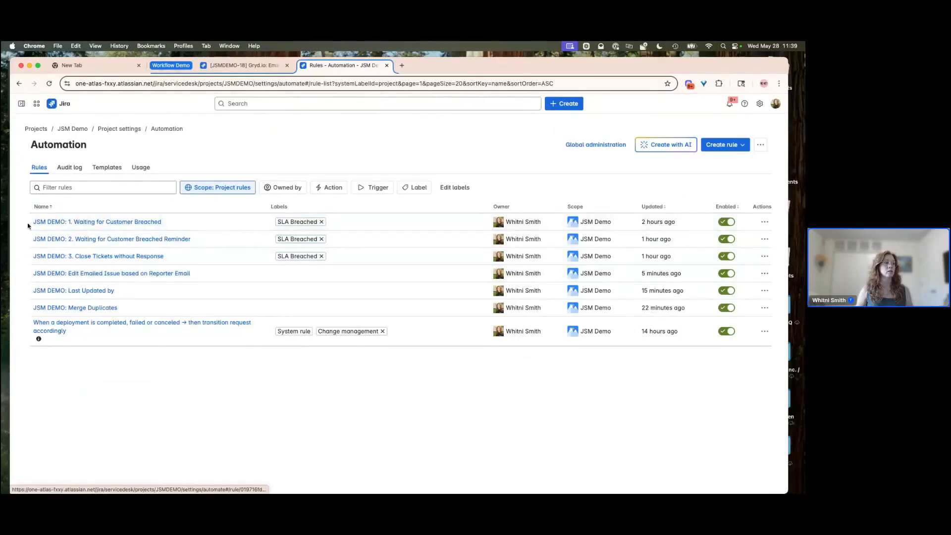
click(94, 223)
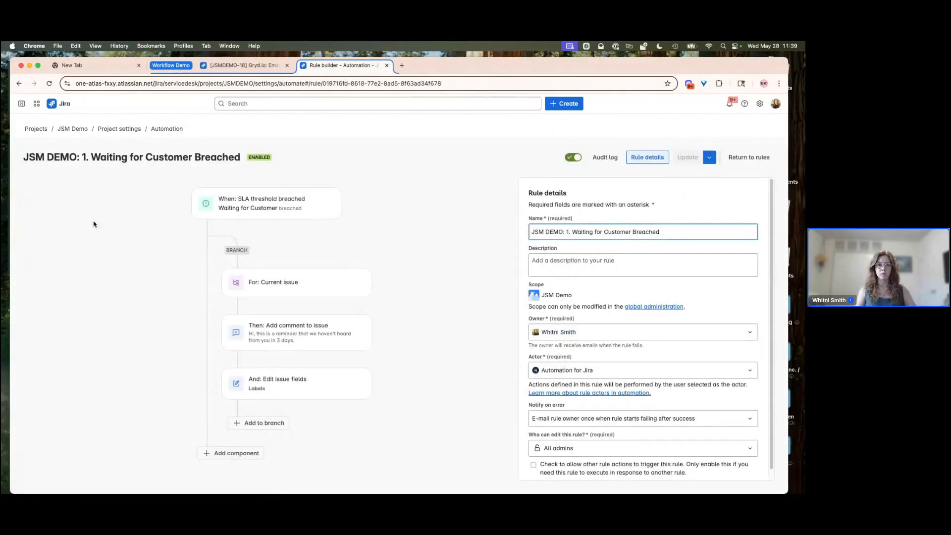
click(251, 205)
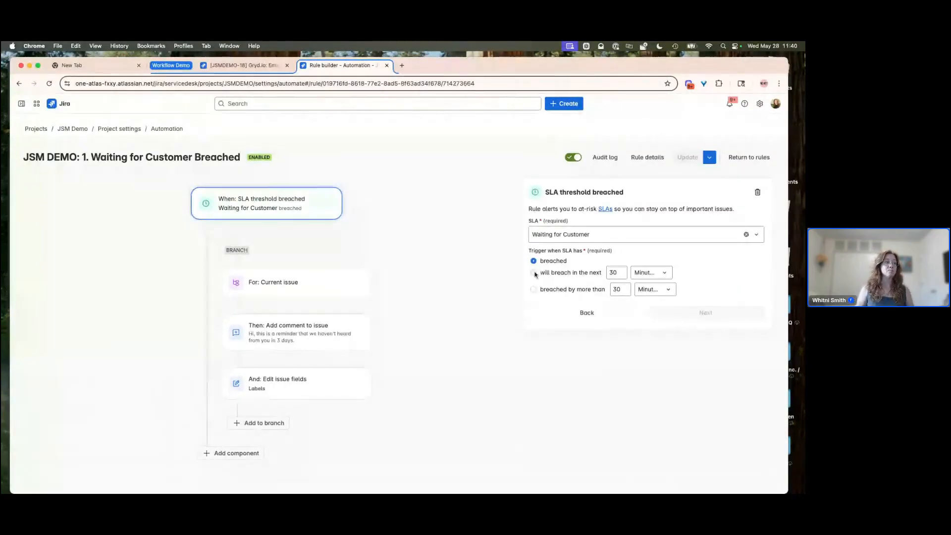
click(263, 287)
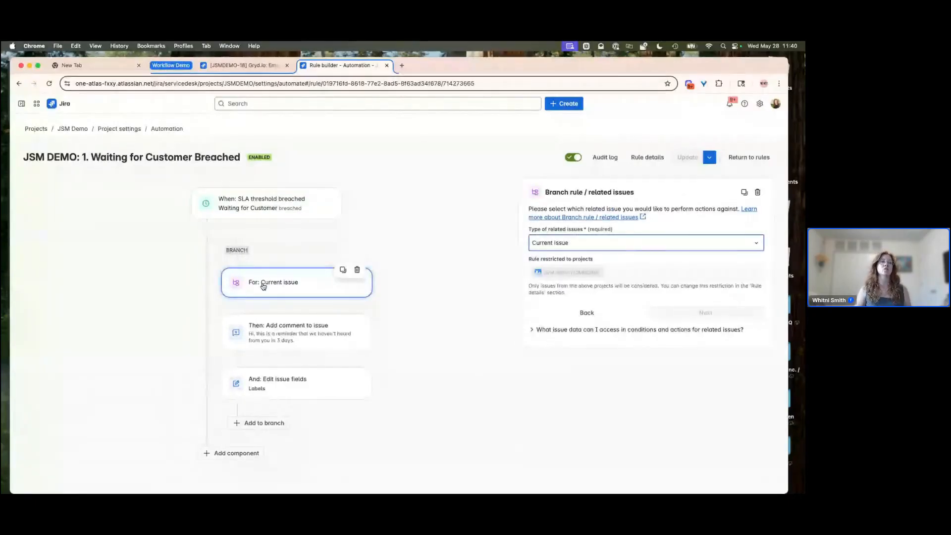
click(268, 340)
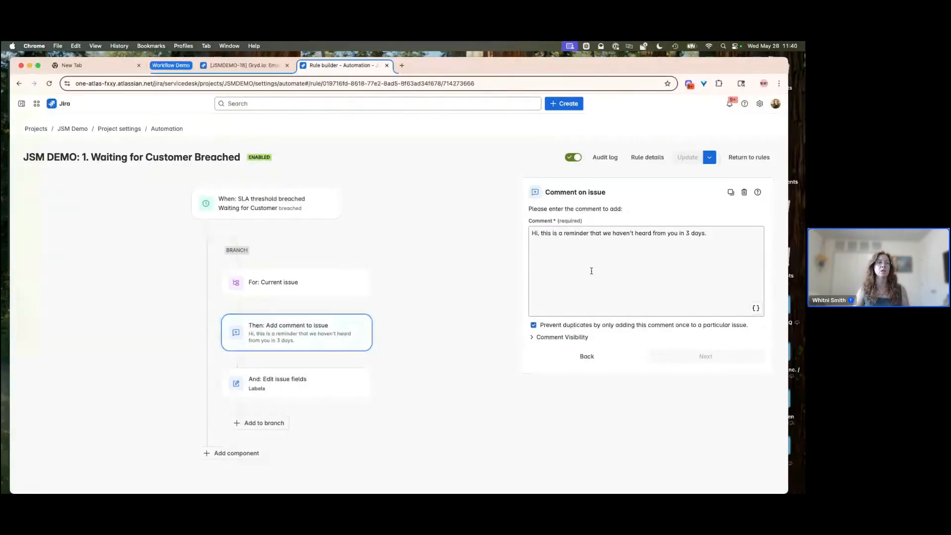
click(280, 379)
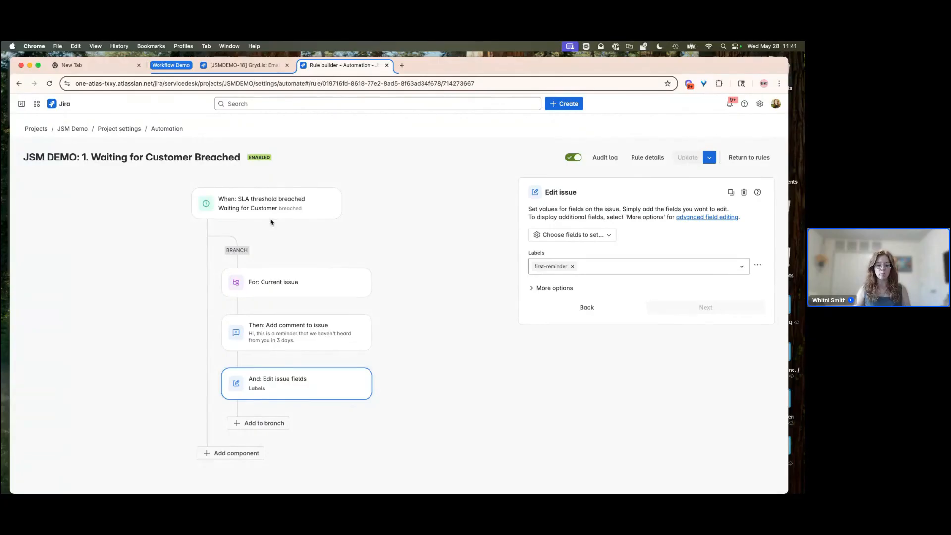
click(270, 341)
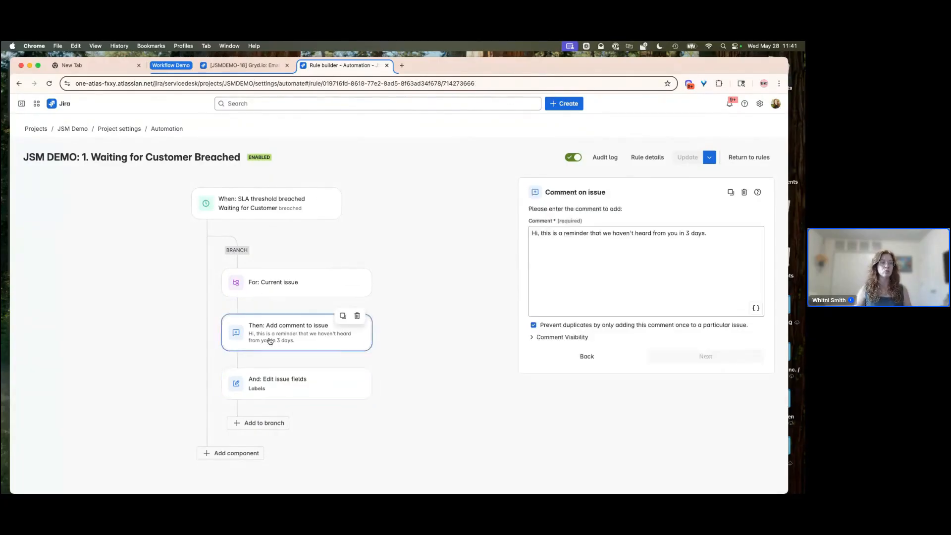
- Set the reminder comment's visibility to Share with customer and update the rule
click(575, 337)
click(570, 354)
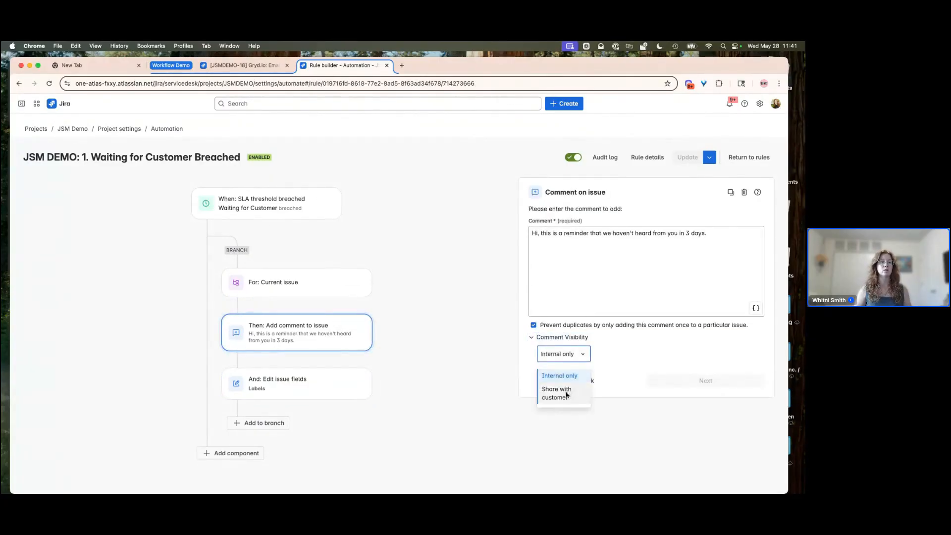
click(565, 392)
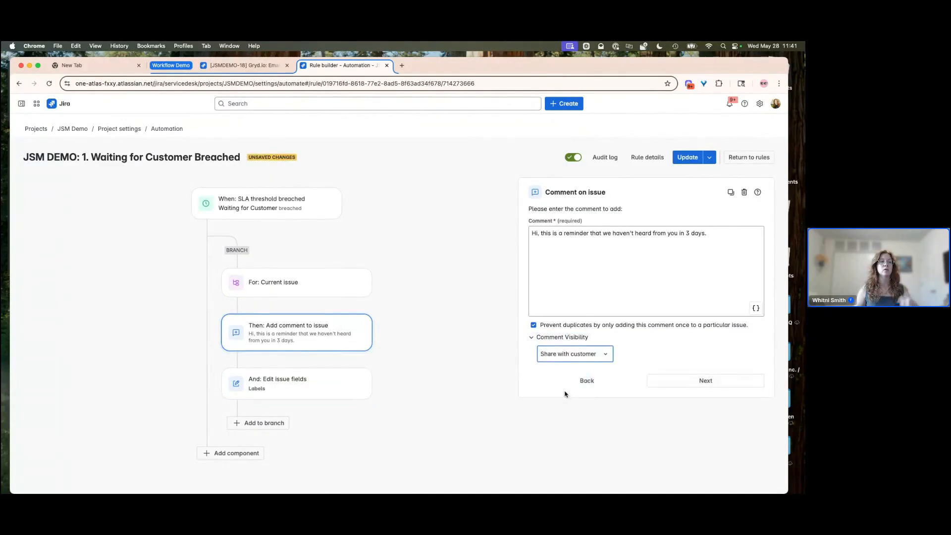
click(687, 156)
click(273, 391)
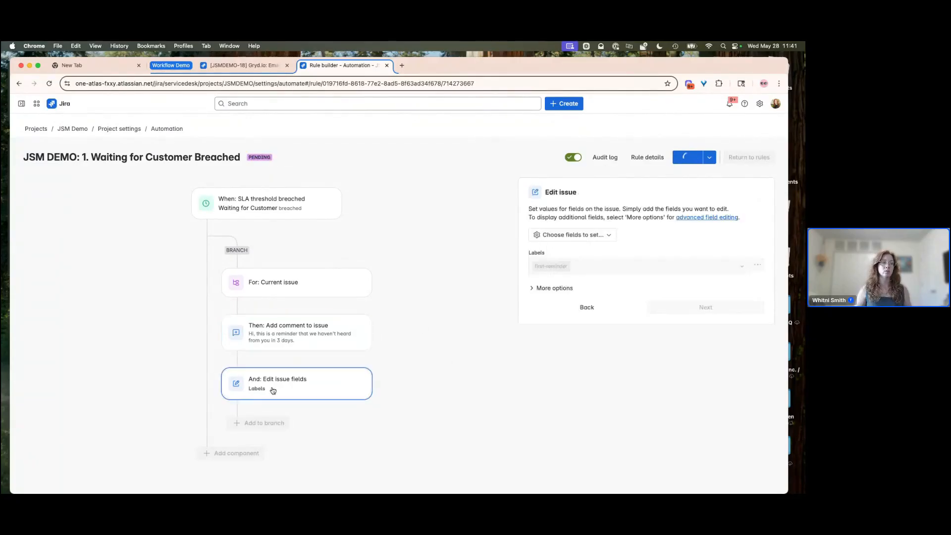
click(265, 393)
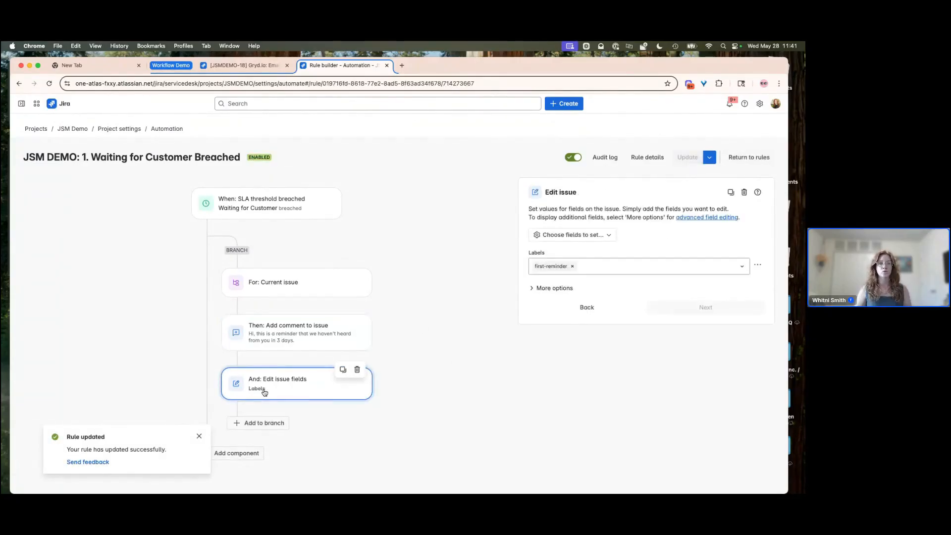
- Return to the rules list, open the SLA Breached 1 issue from the All open queue, then go back to the rules
click(748, 157)
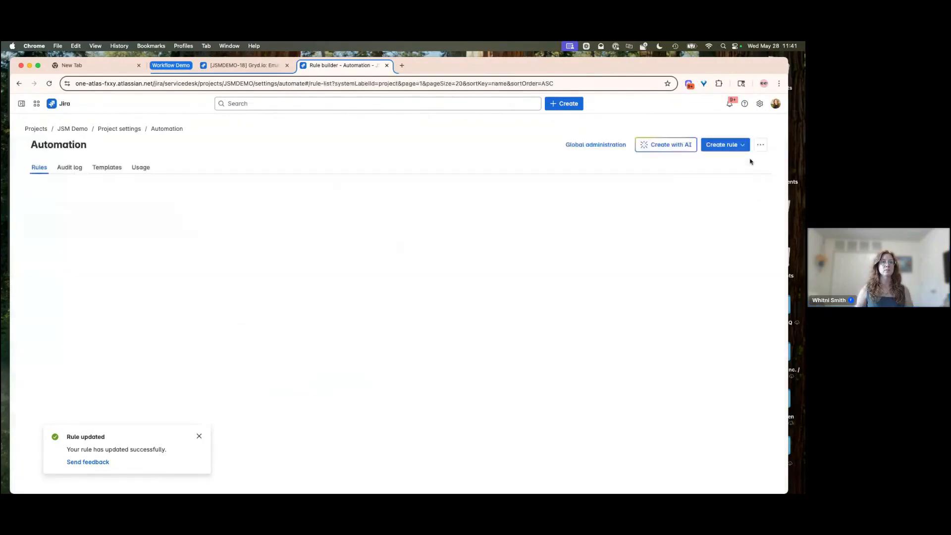
click(255, 66)
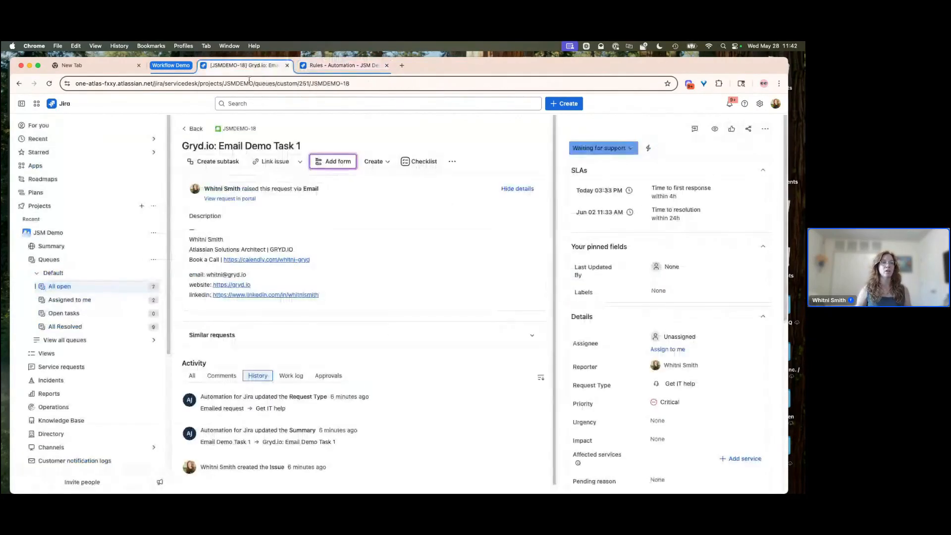
click(194, 129)
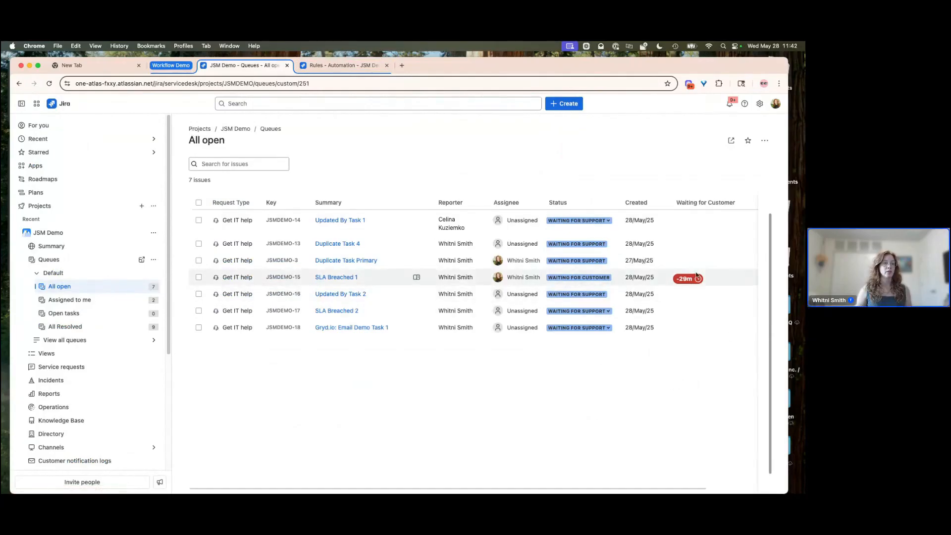
click(337, 279)
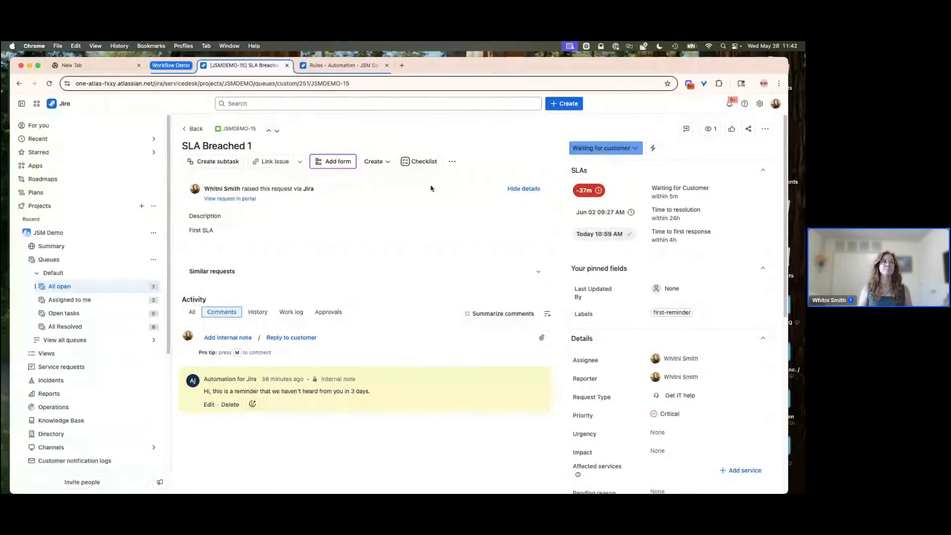
click(358, 69)
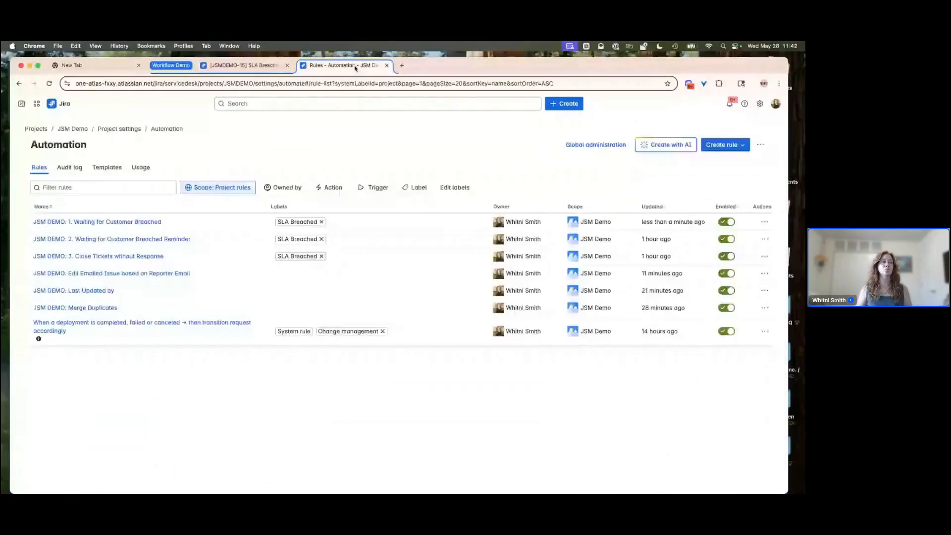
- Rename the second rule to JSM DEMO: 2. Waiting for Customer Breached 2nd Reminder and update it
click(113, 239)
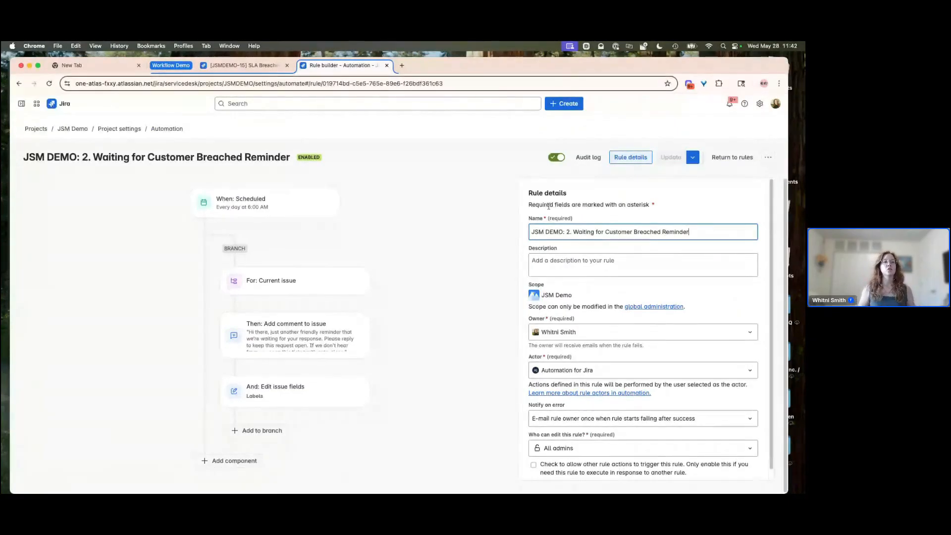
click(663, 233)
text(2nd)
click(686, 158)
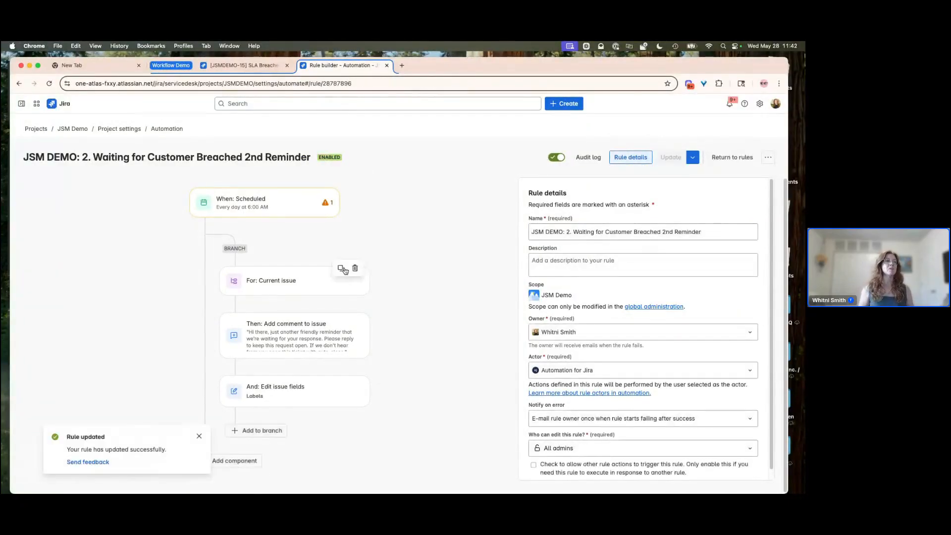
- Open the rule's Scheduled trigger and review its schedule and JQL query, validating the query
click(256, 209)
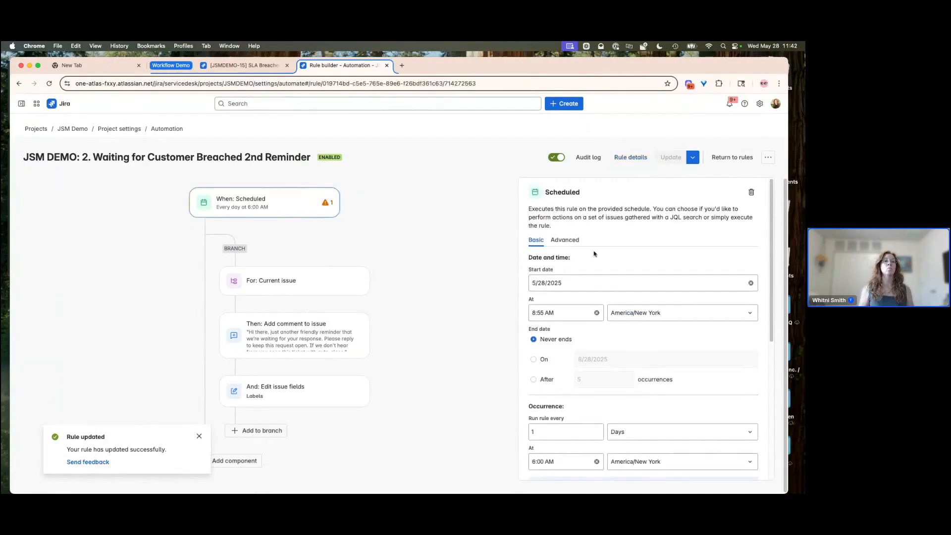
scroll(585, 294, down, 3)
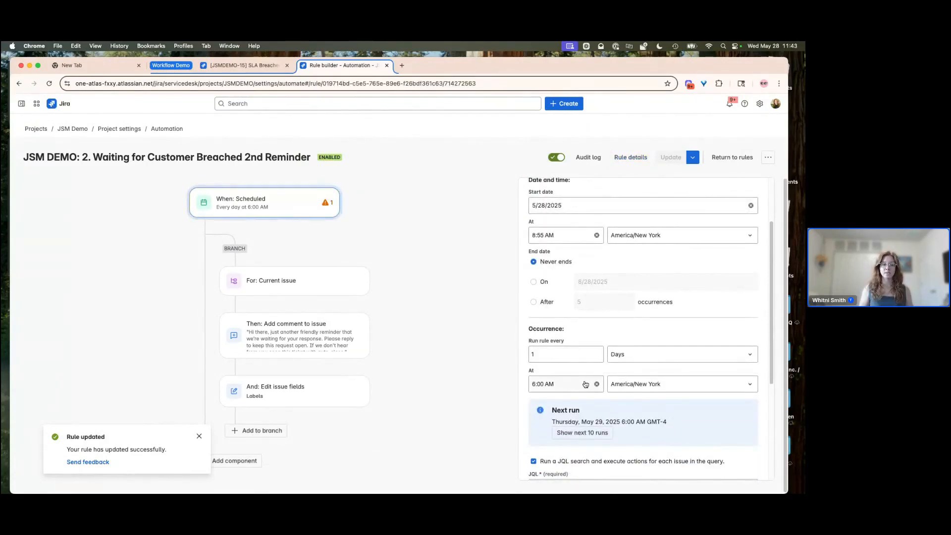
scroll(585, 384, down, 5)
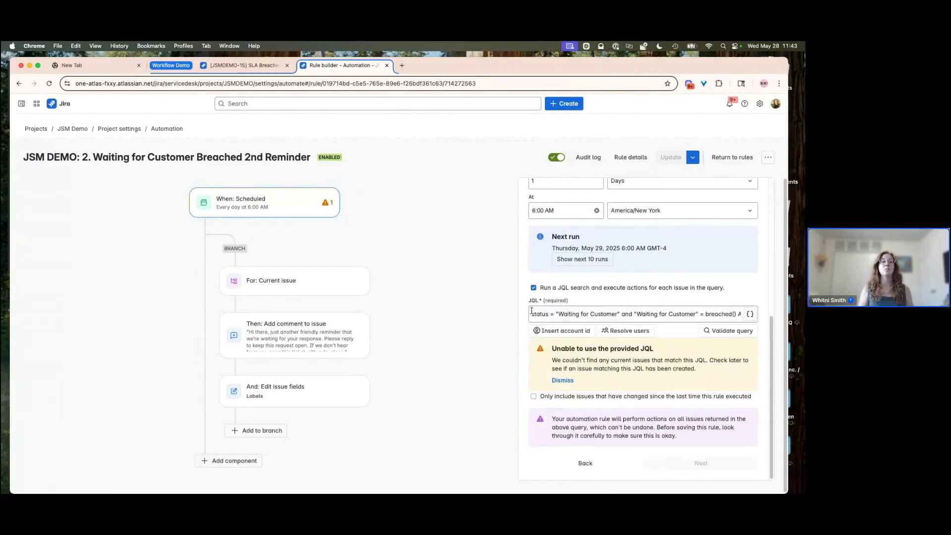
drag(669, 314, 530, 312)
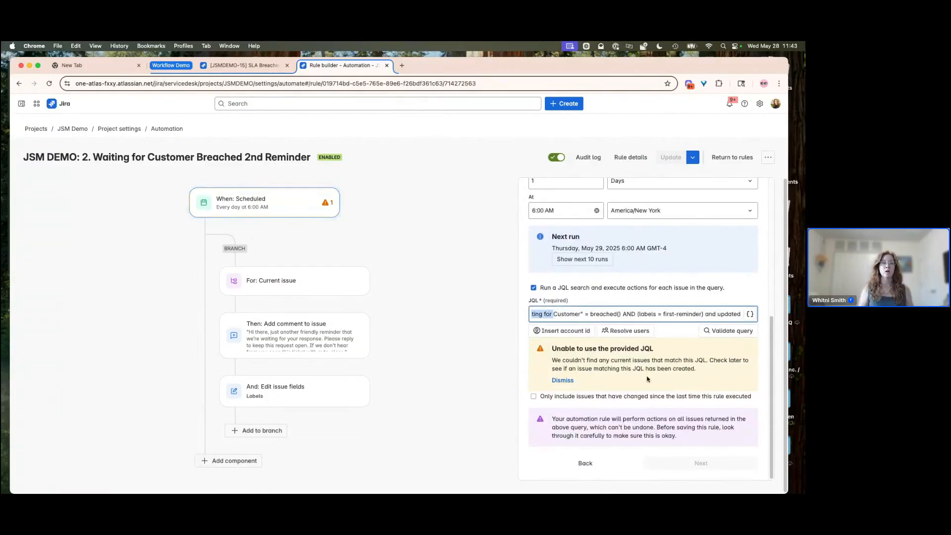
click(721, 330)
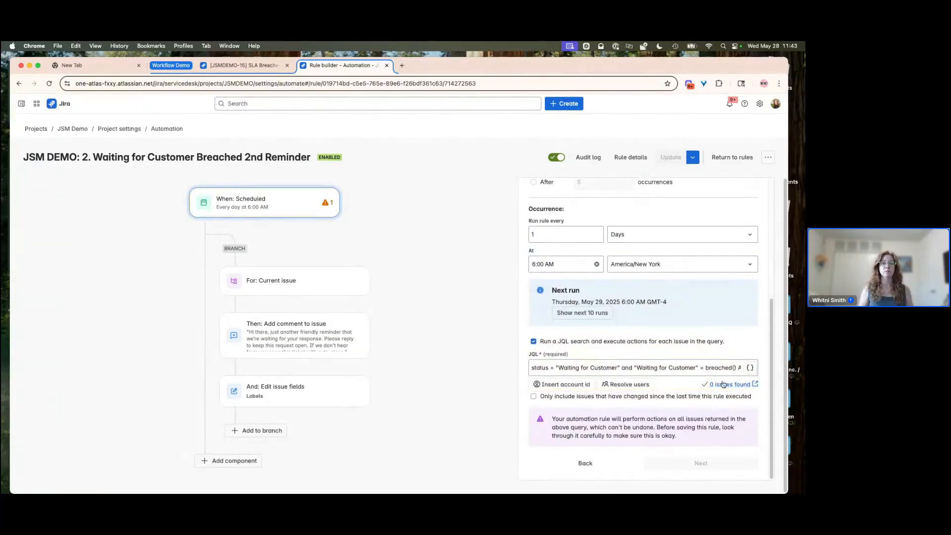
triple_click(706, 367)
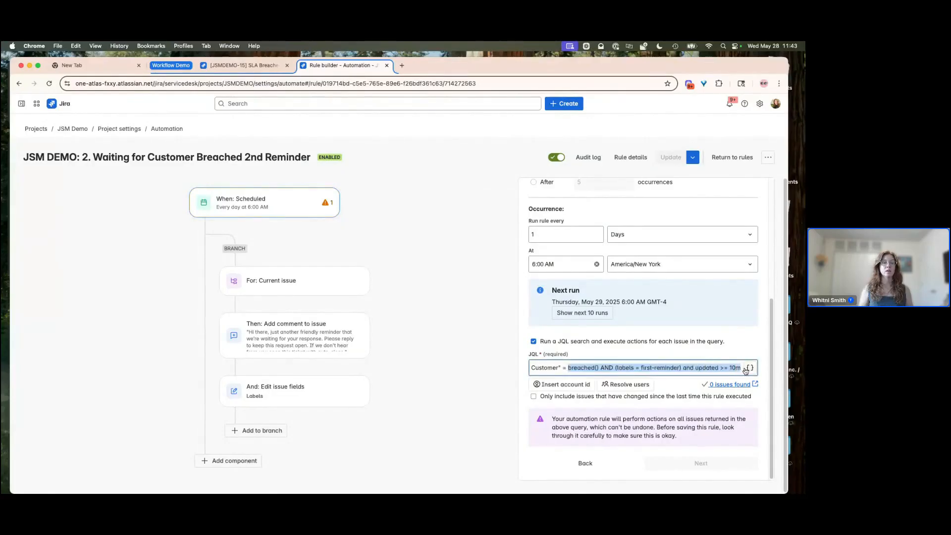
click(693, 368)
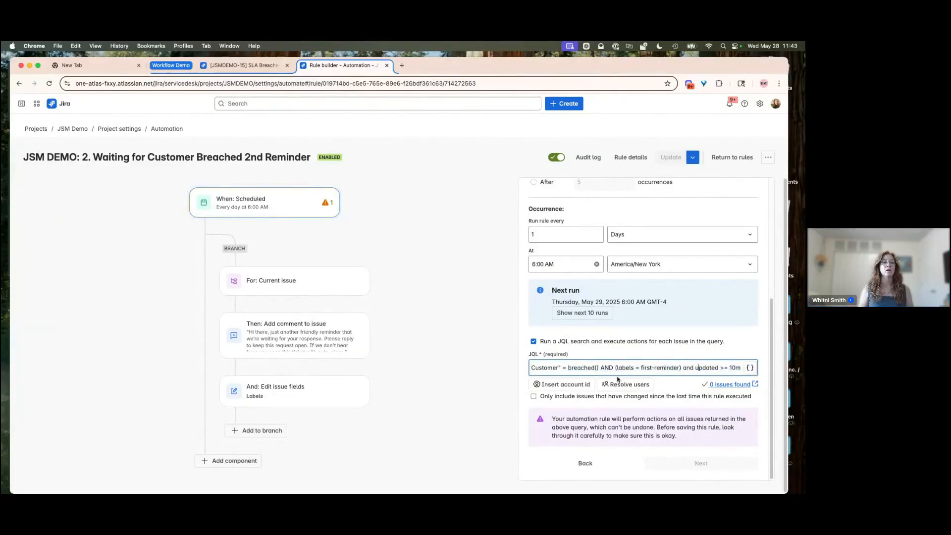
drag(557, 367, 523, 372)
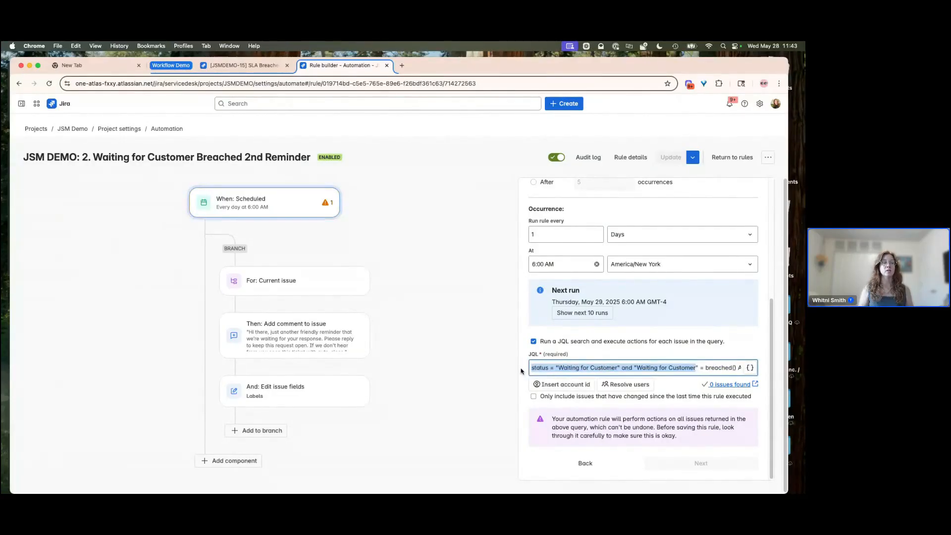
click(541, 368)
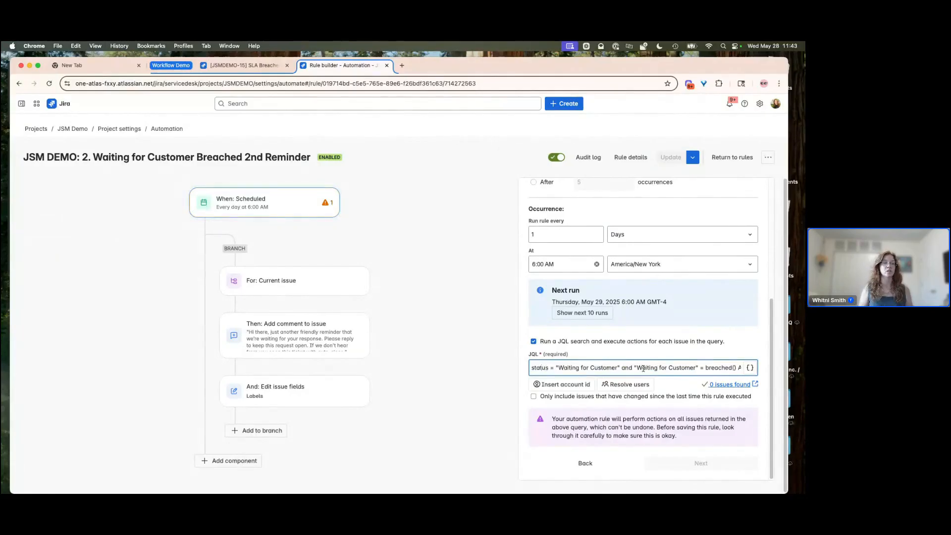
- Review the trigger's JQL query, then inspect the rule's branch, comment and label-editing components
drag(706, 367, 741, 367)
click(621, 366)
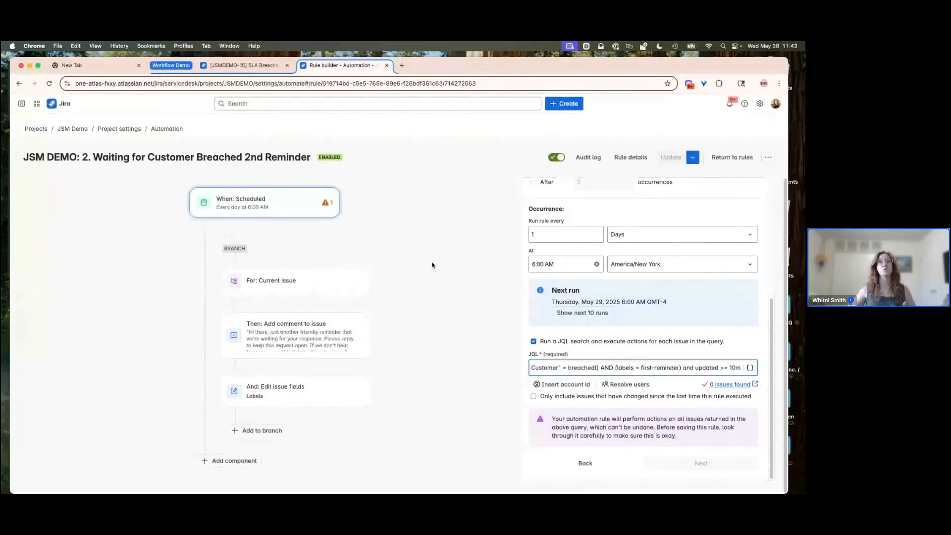
click(399, 252)
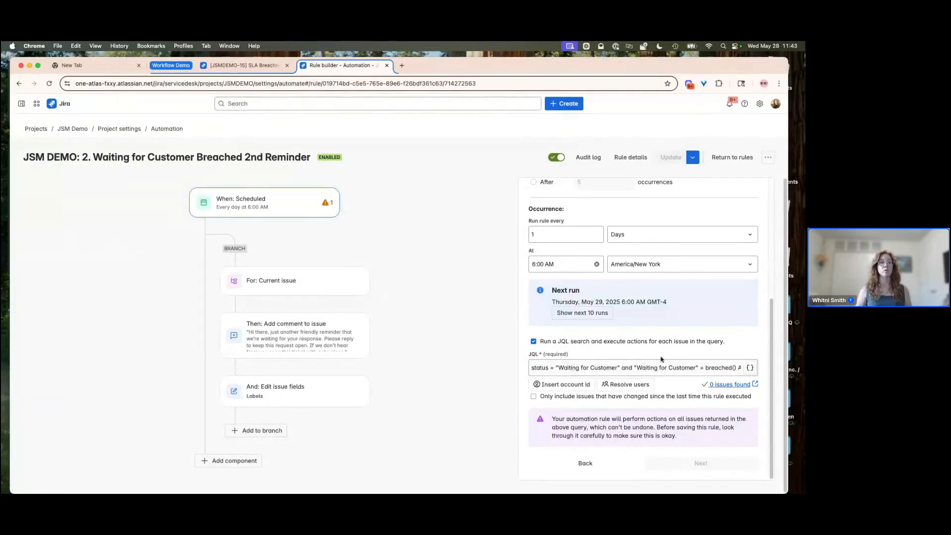
click(268, 283)
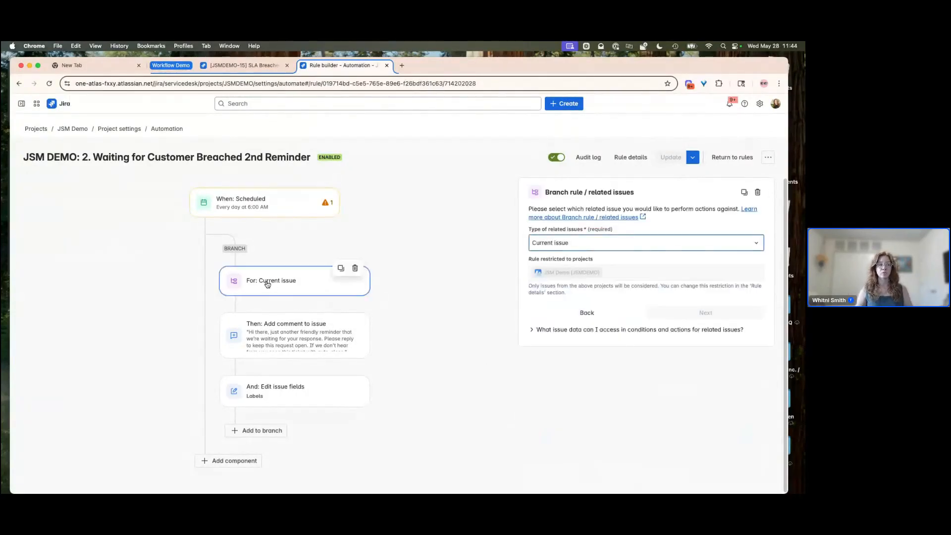
click(272, 336)
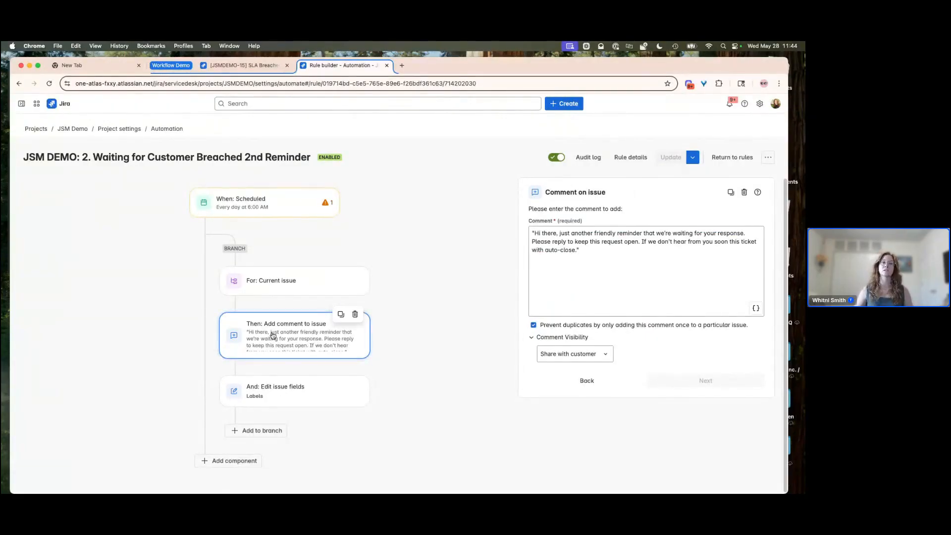
click(269, 393)
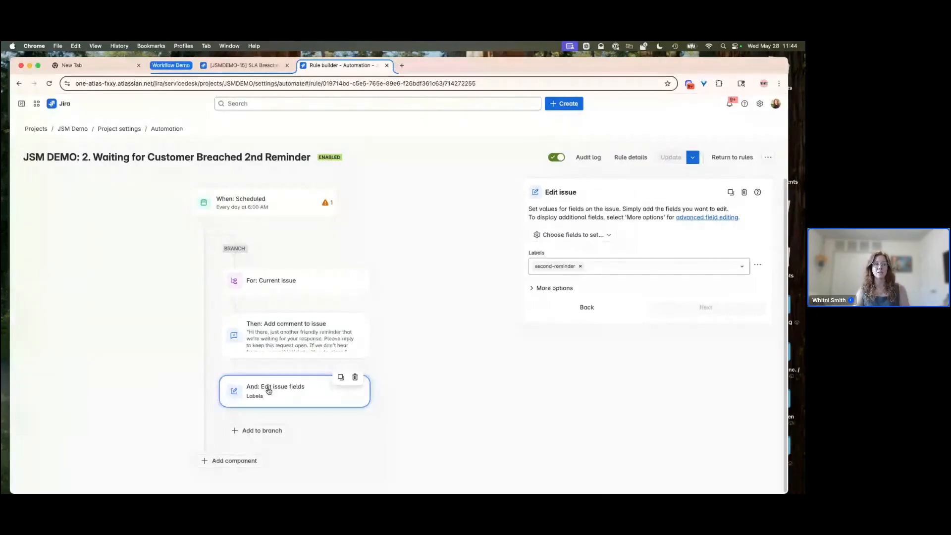
- Remove the "and updated >= 10m" condition from the scheduled trigger's JQL query and update the rule
click(268, 211)
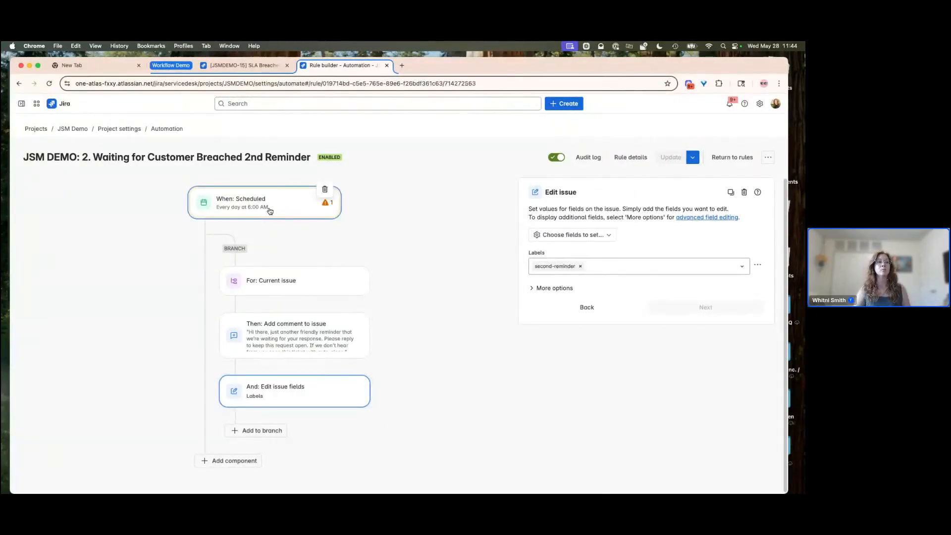
scroll(648, 389, down, 5)
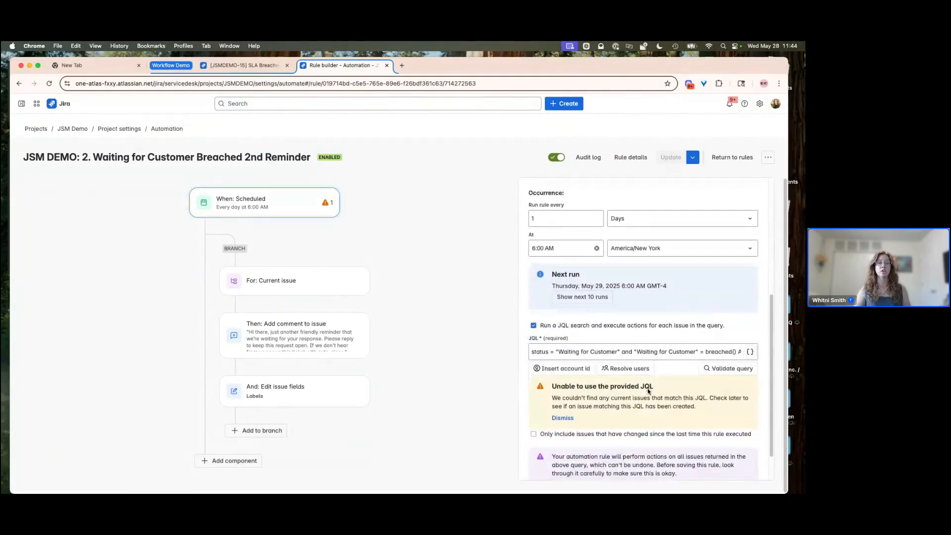
click(686, 353)
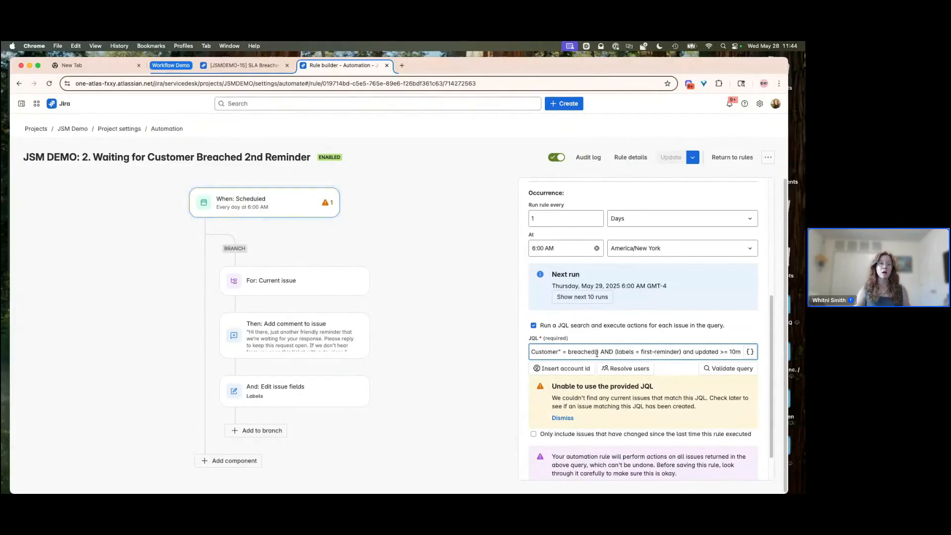
drag(597, 351, 531, 352)
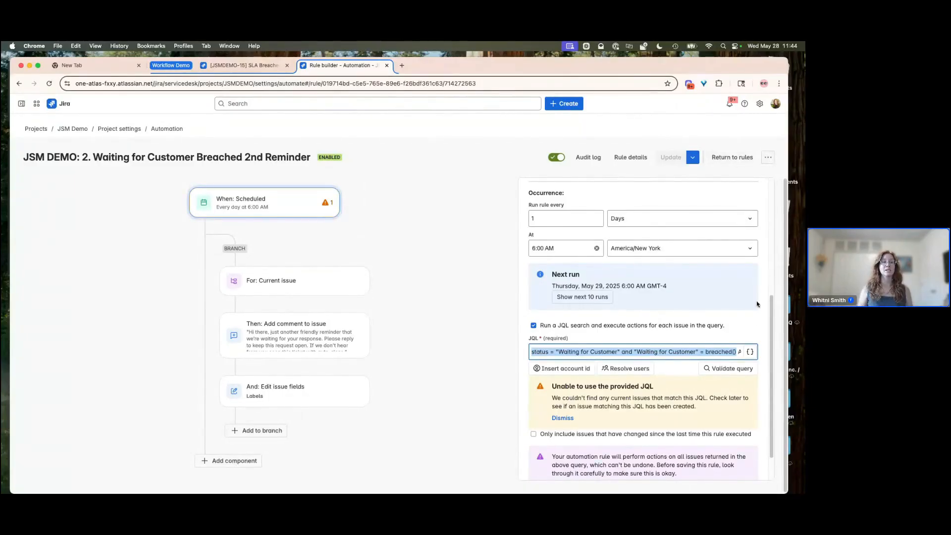
click(744, 343)
drag(737, 352, 761, 356)
click(686, 352)
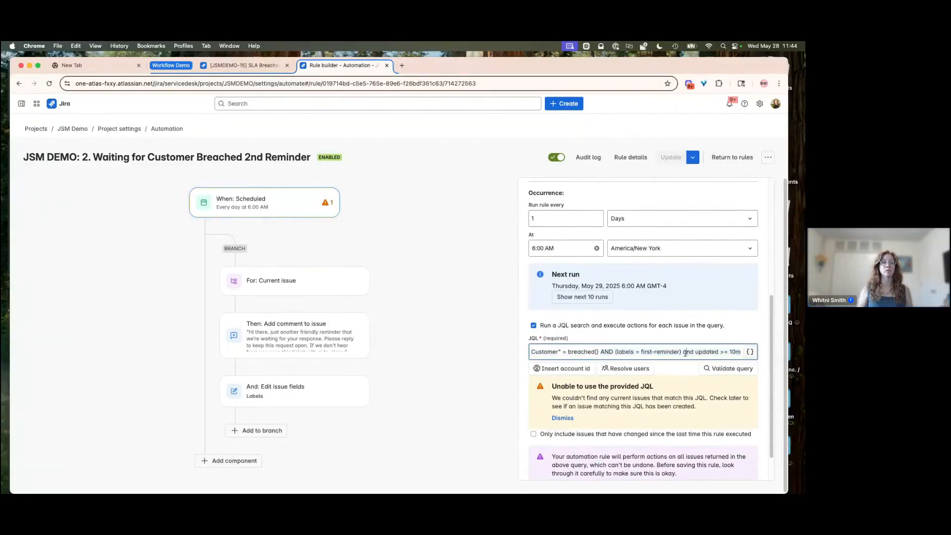
drag(686, 352, 743, 356)
key(BackSpace)
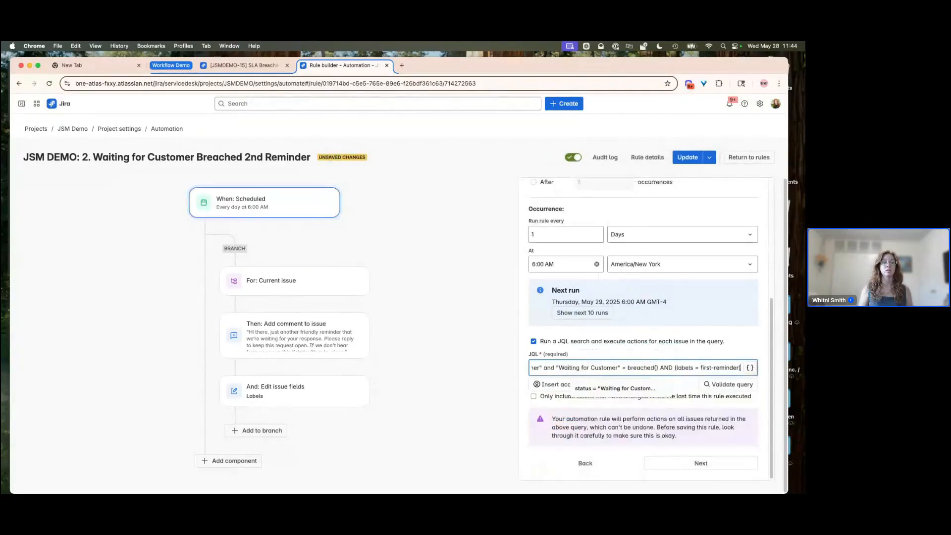
click(688, 158)
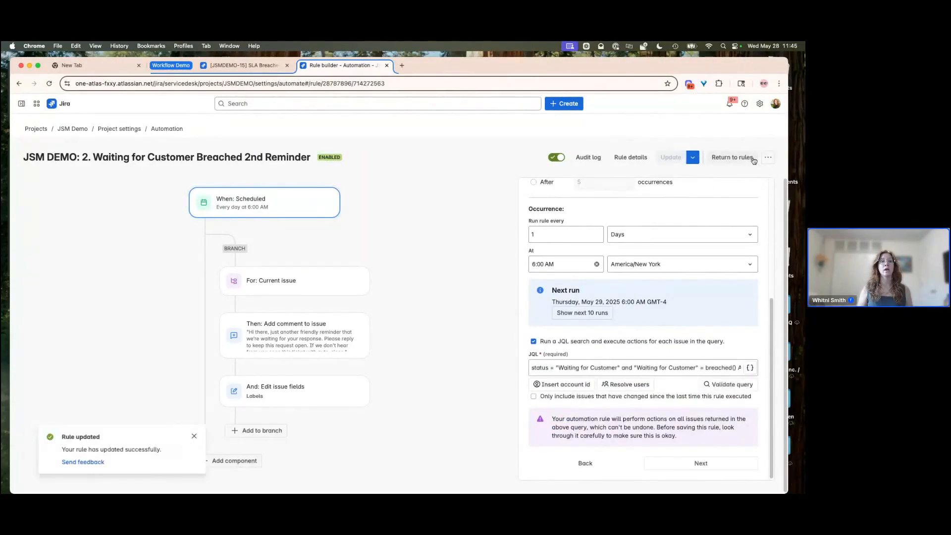
- Run the rule manually, then check its audit log and the SLA Breached 1 issue
click(769, 158)
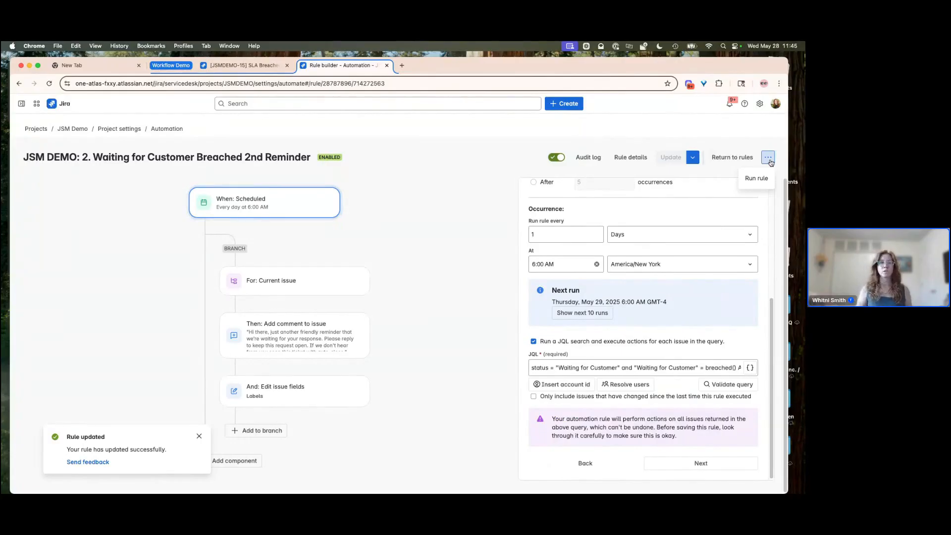
click(757, 180)
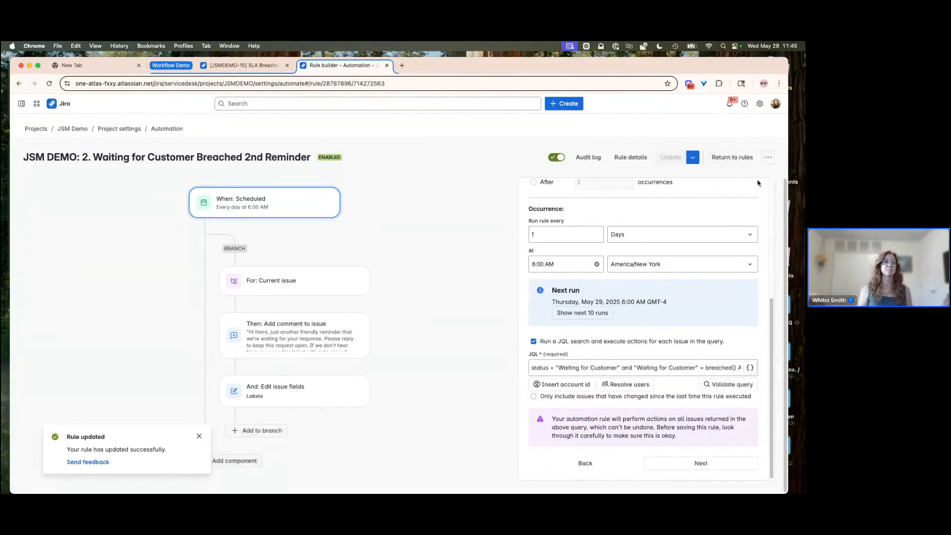
click(579, 157)
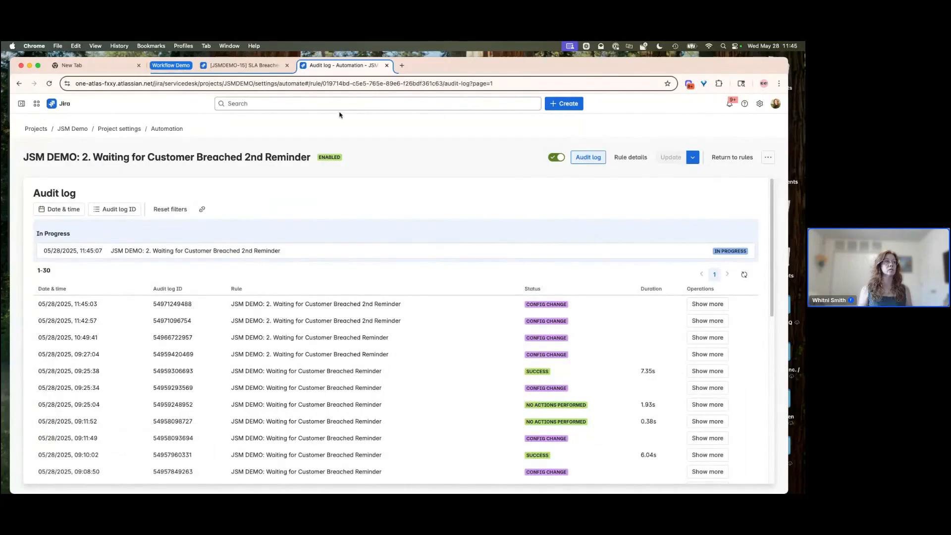
click(263, 66)
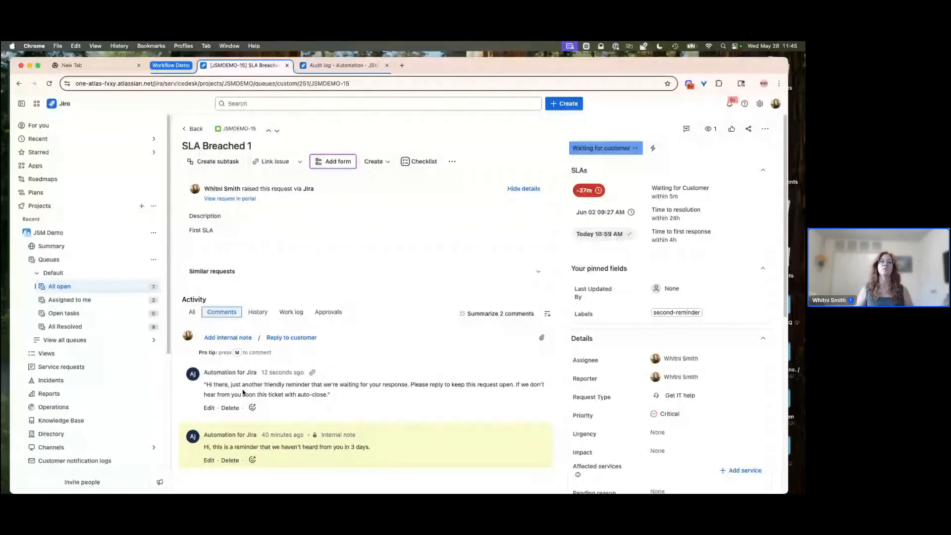
click(320, 67)
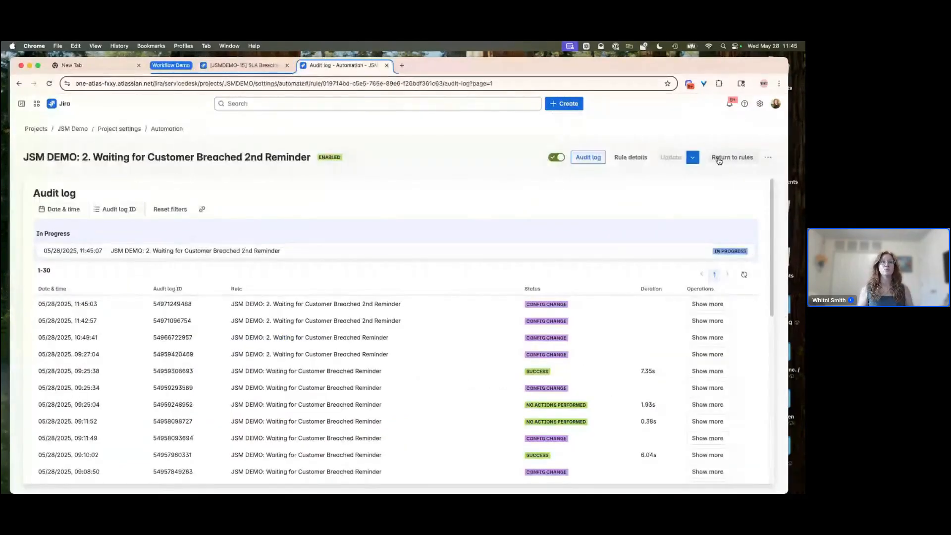
- Open the JSM DEMO: 3. Close Tickets without Response rule and review its trigger's JQL query and Transition action
click(719, 156)
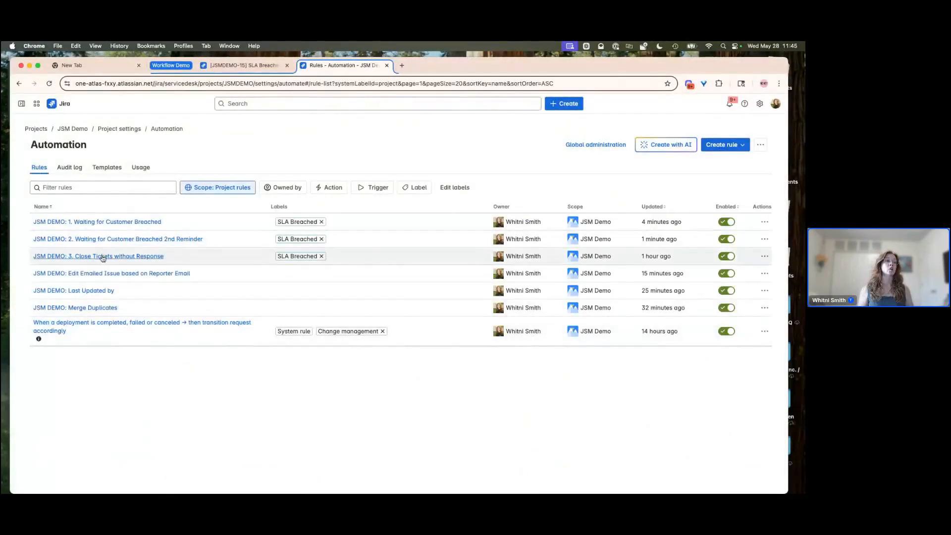
click(103, 259)
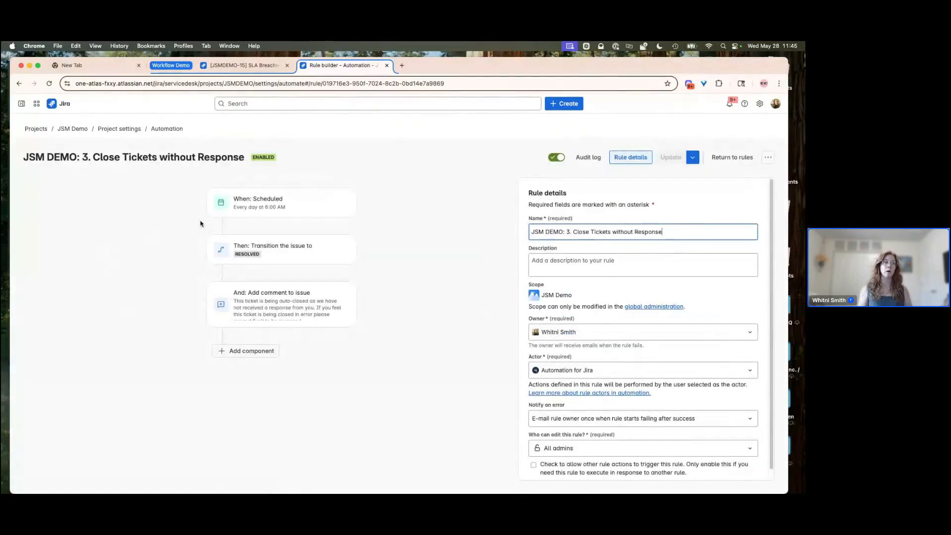
click(286, 208)
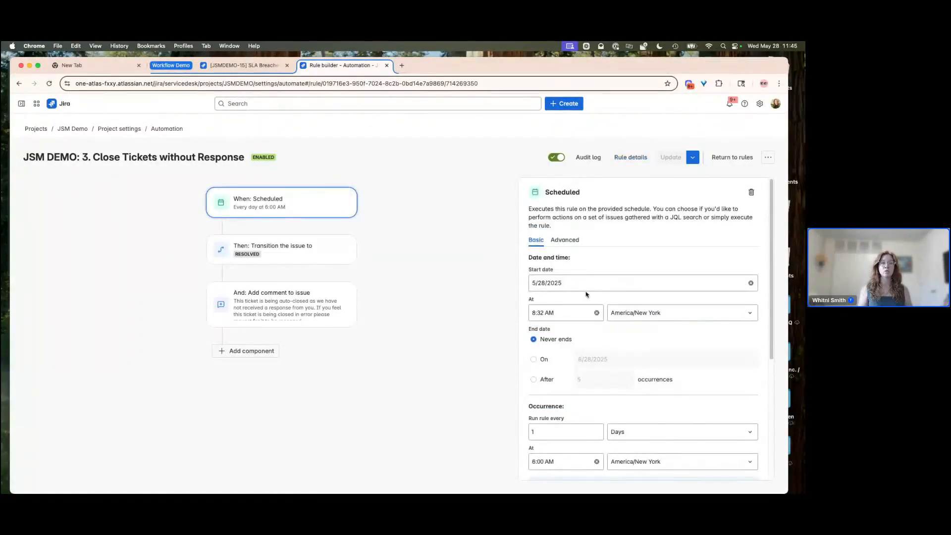
scroll(597, 344, down, 5)
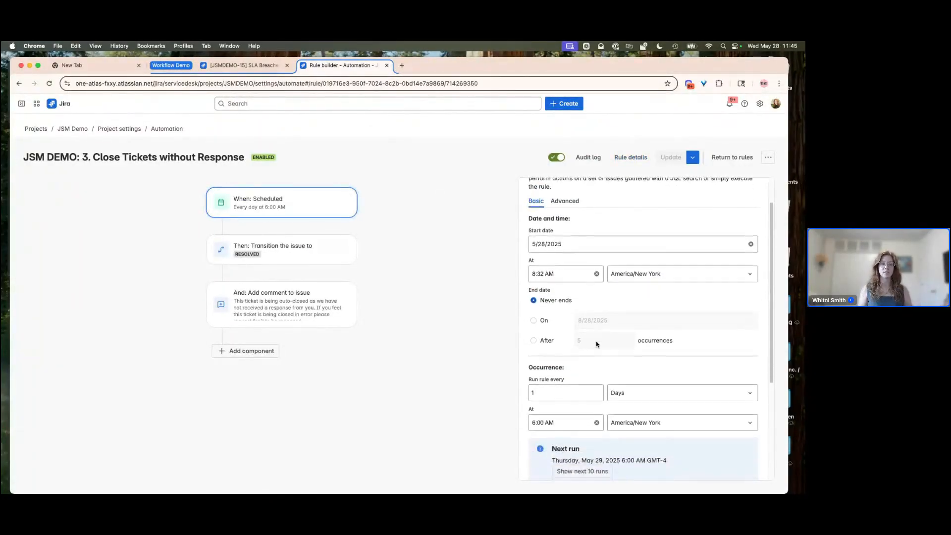
scroll(597, 345, down, 2)
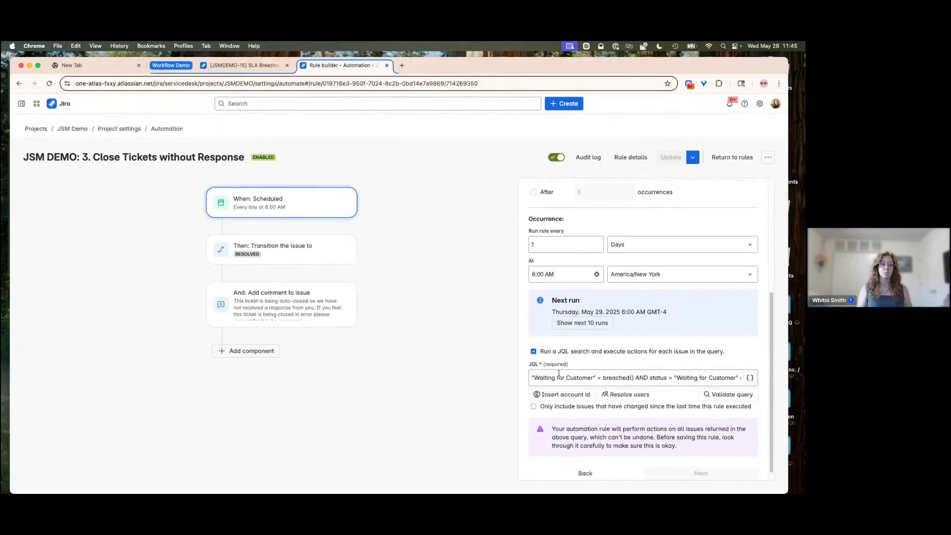
click(717, 376)
drag(717, 376, 743, 375)
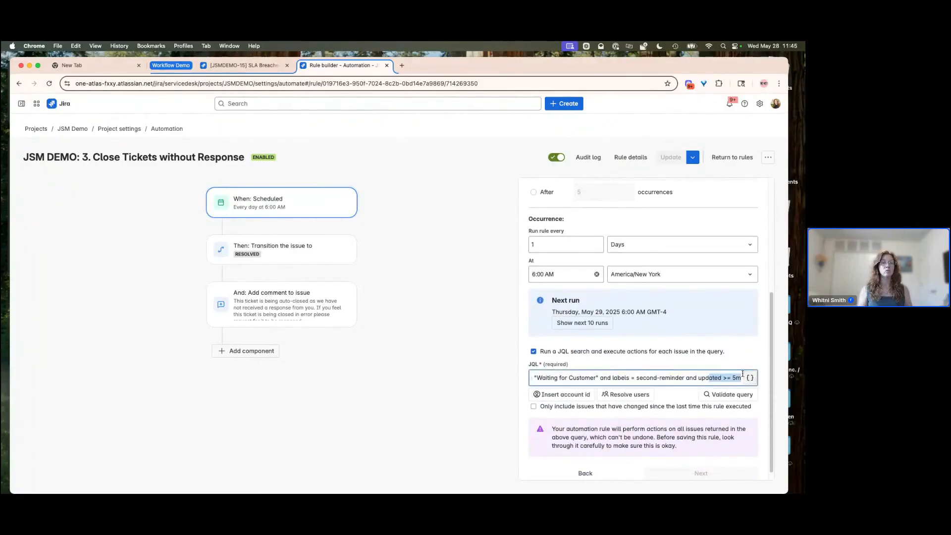
click(441, 325)
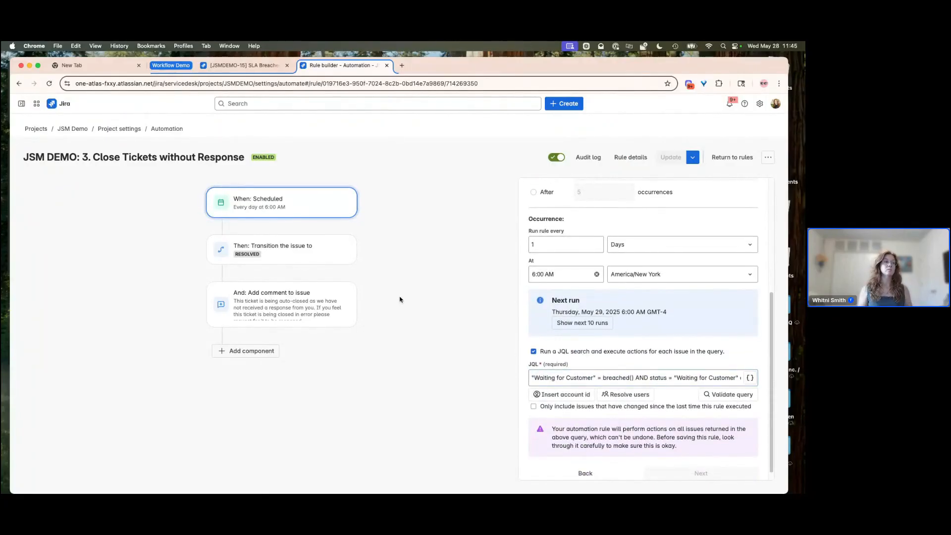
click(273, 253)
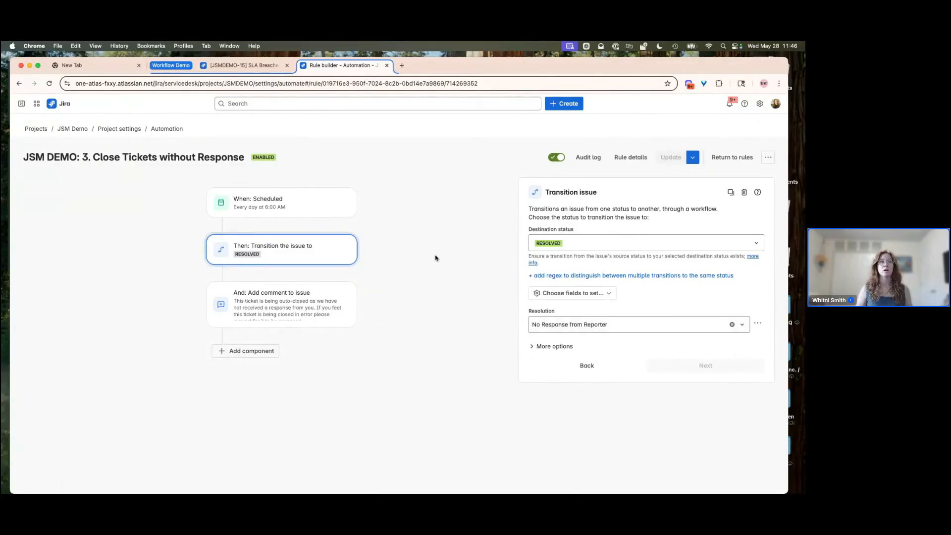
- Review the rule's auto-close comment action and run the rule manually
mouse_move(320, 281)
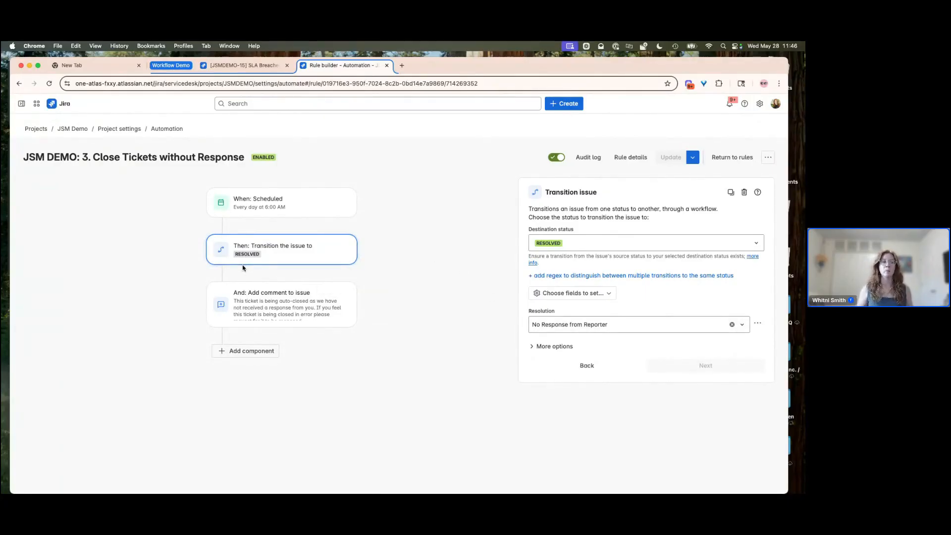
click(256, 308)
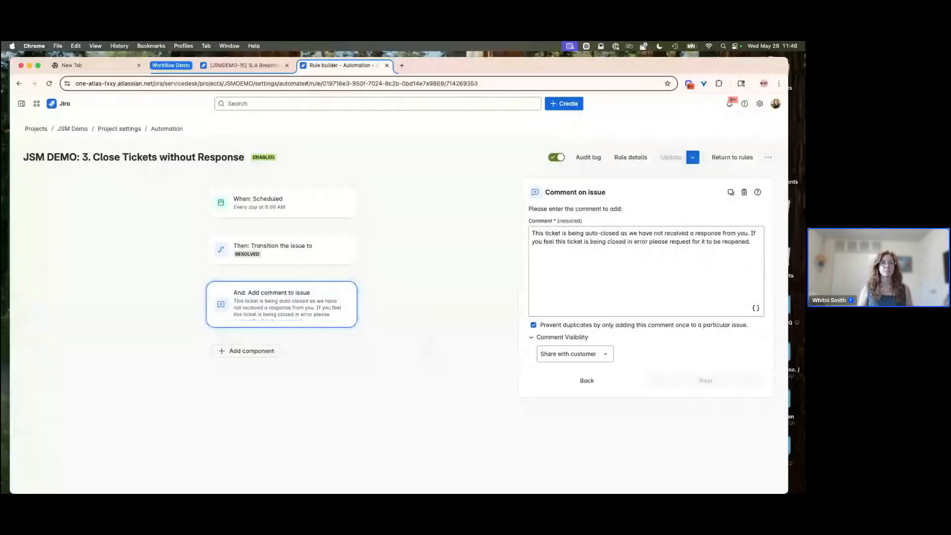
click(767, 161)
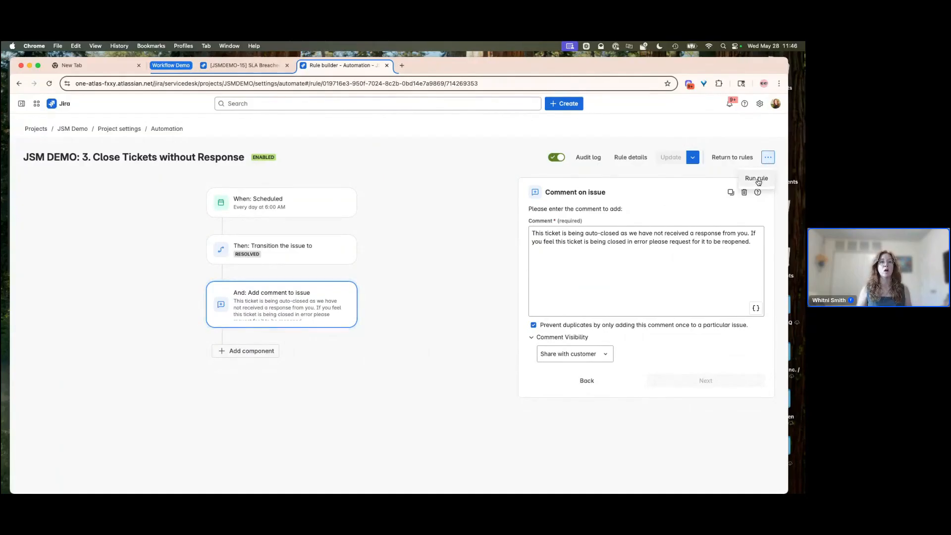
click(757, 181)
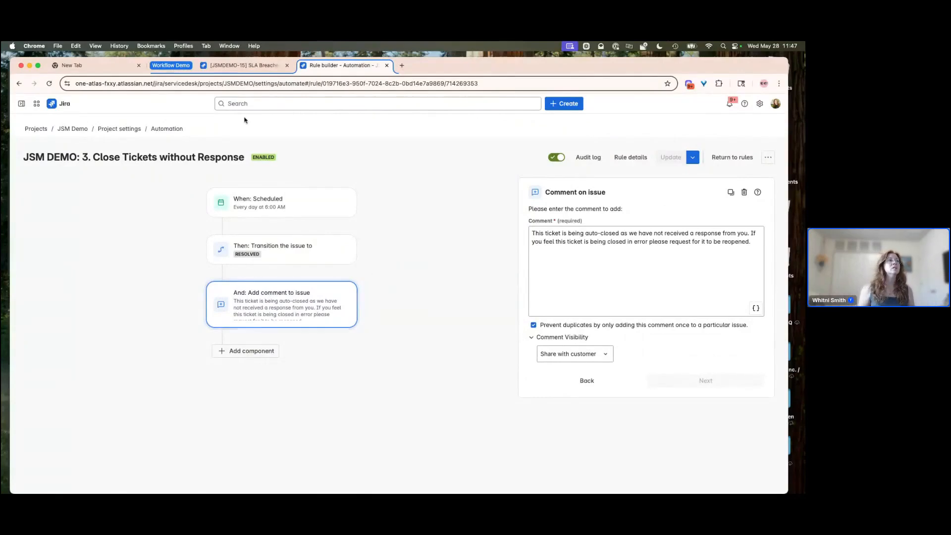
- Check the SLA Breached 1 issue and the rule's audit log, then review its details and trigger JQL query
click(236, 67)
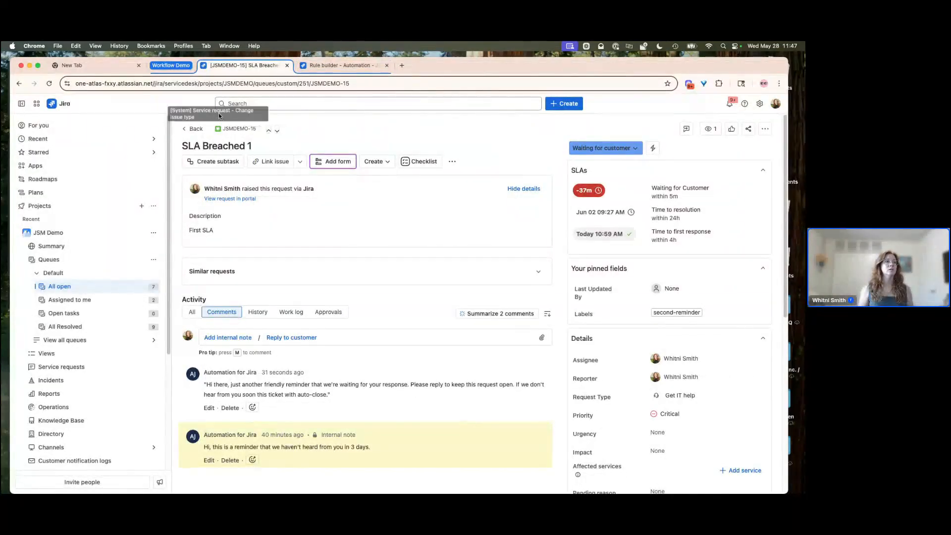
click(342, 65)
click(589, 158)
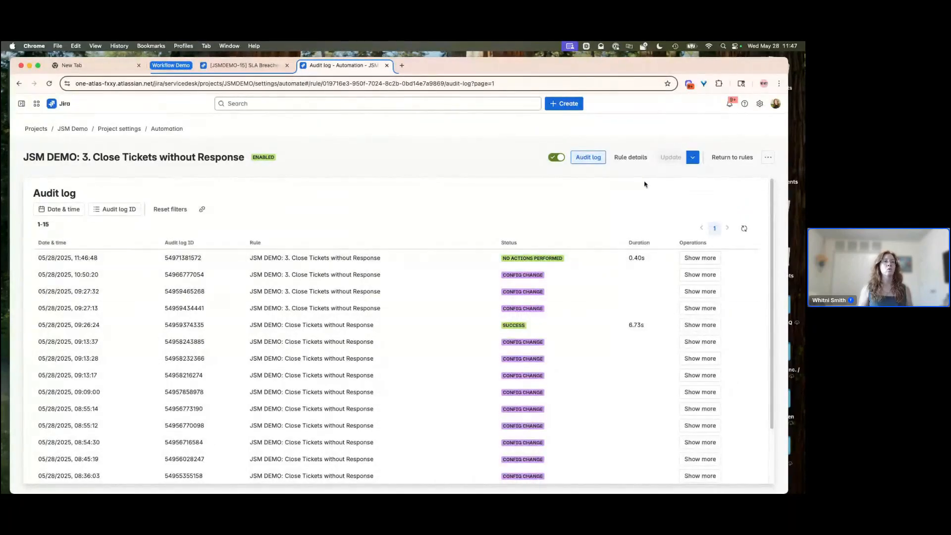
click(631, 157)
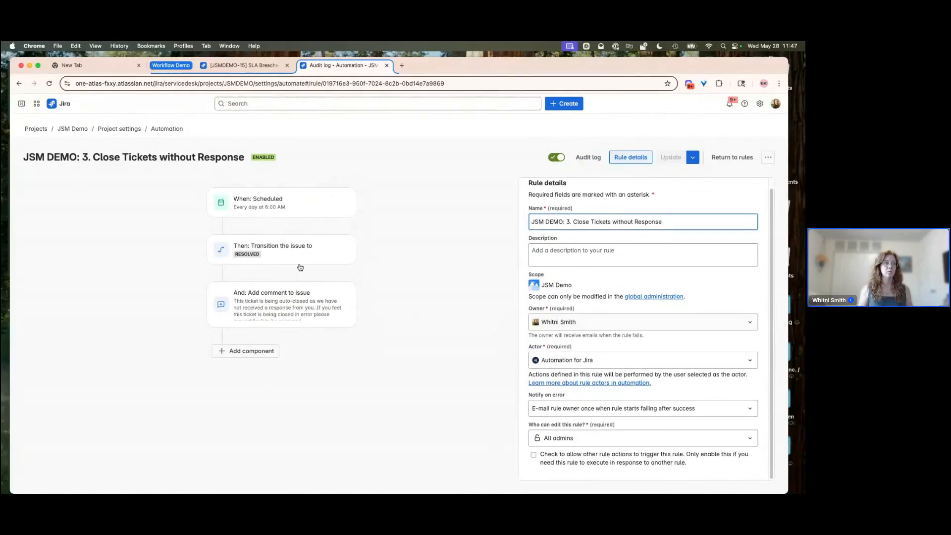
click(296, 255)
click(268, 210)
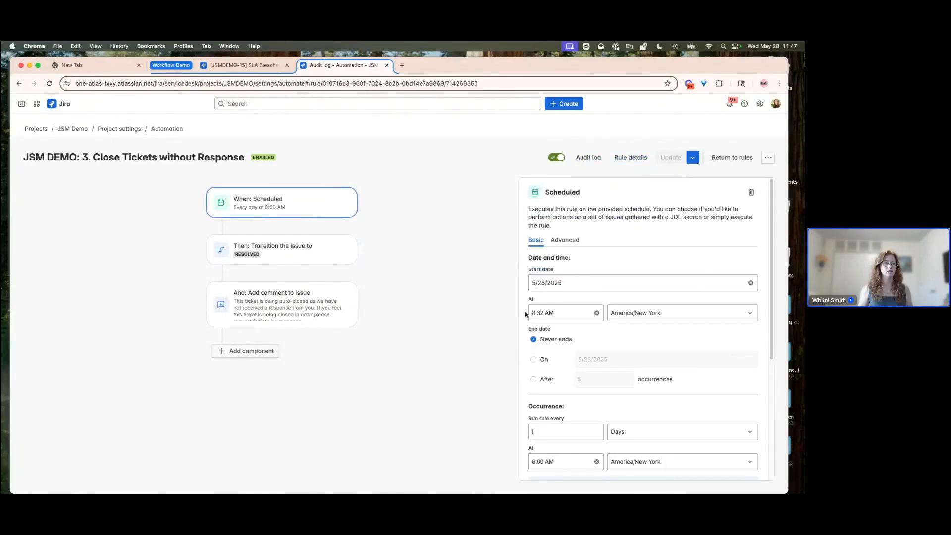
scroll(569, 354, down, 5)
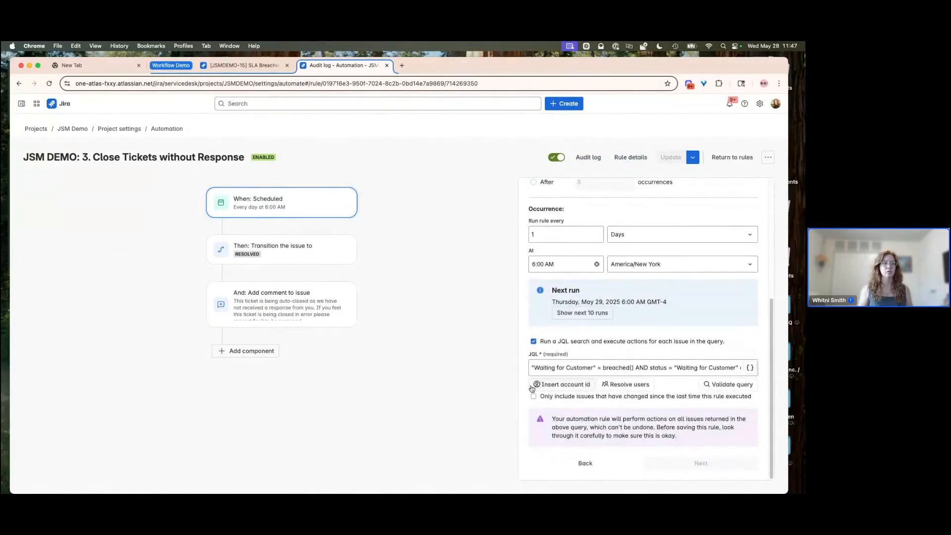
click(699, 369)
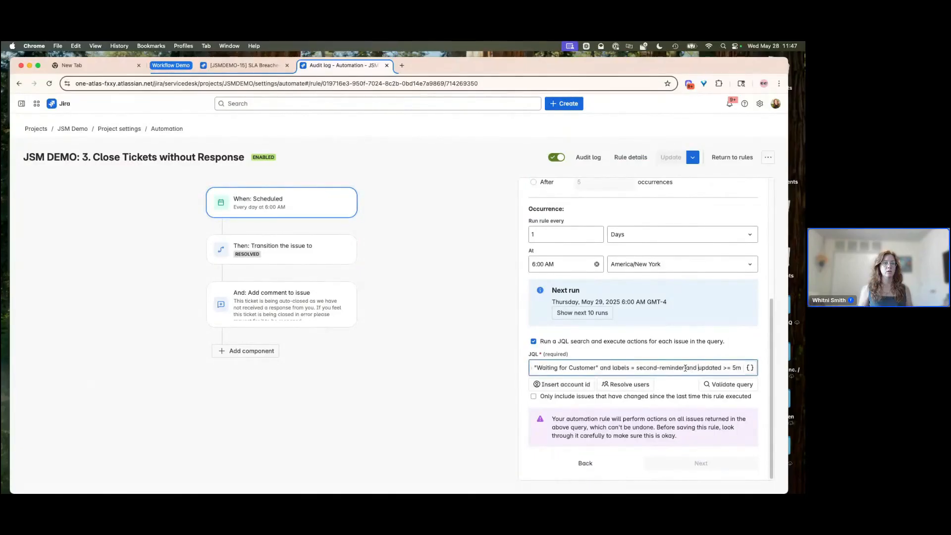
- Remove the "and updated >= 5m" condition from the trigger's JQL query and update the rule
drag(684, 368, 742, 368)
key(BackSpace)
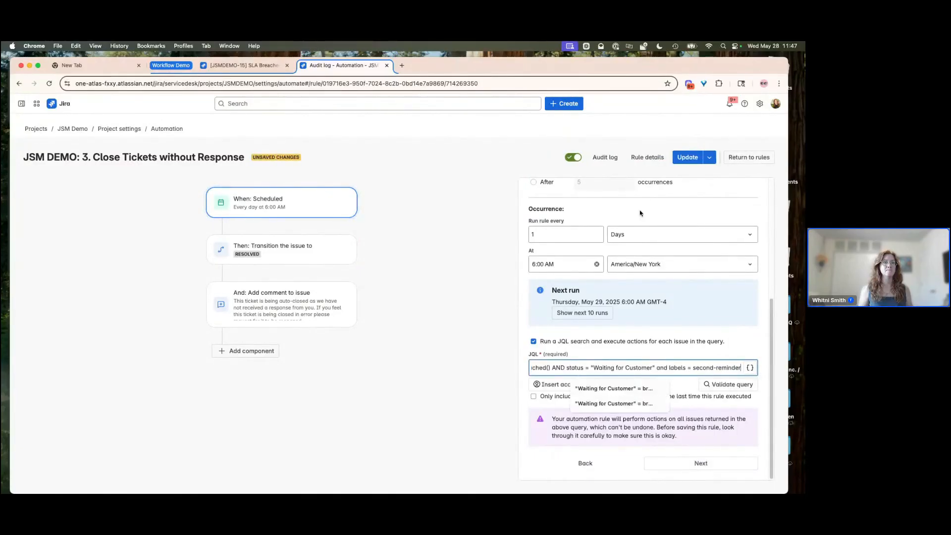
click(688, 156)
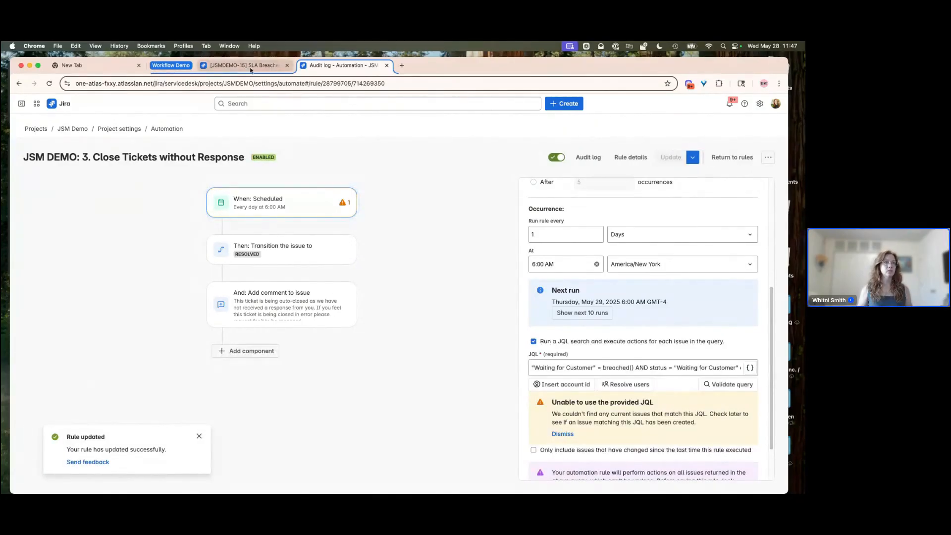
- Check the rule's audit log and the SLA Breached 1 issue's comments, then return to the rules list
click(588, 157)
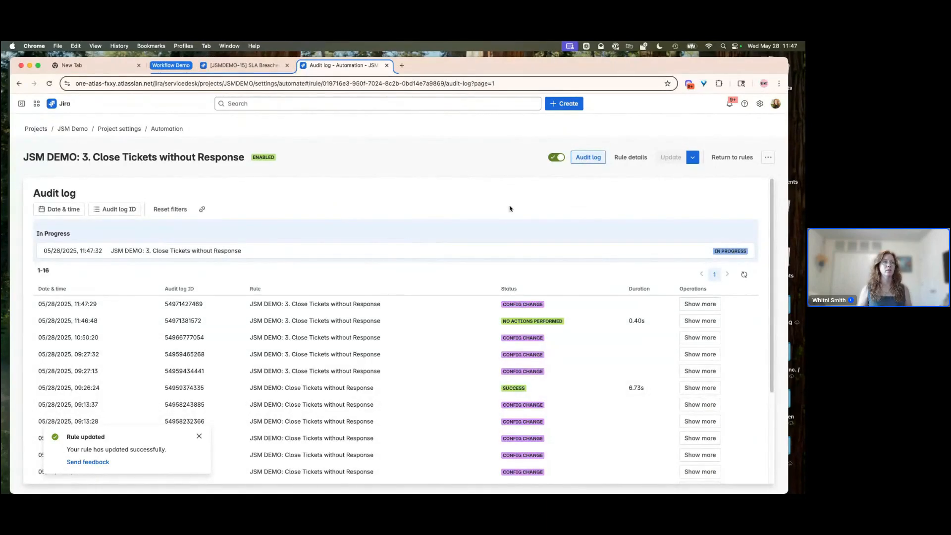
click(244, 65)
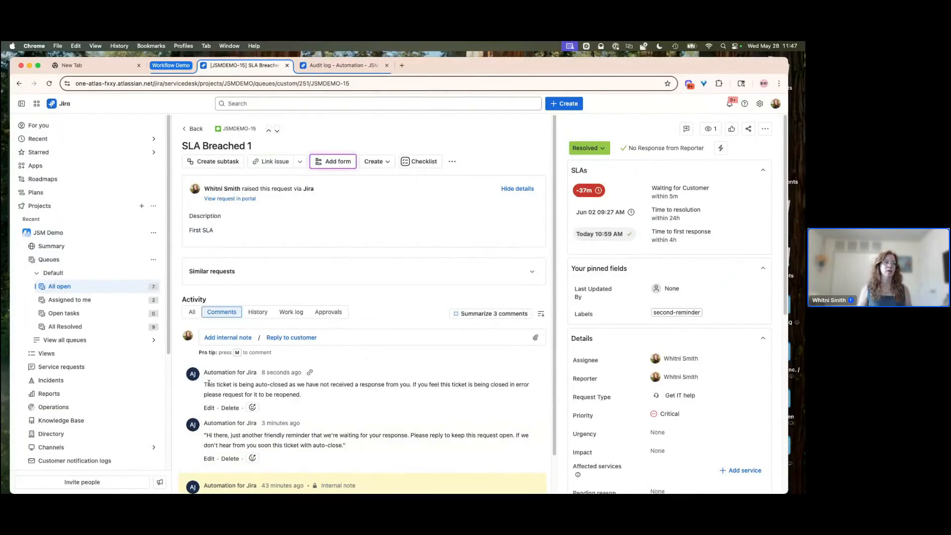
scroll(325, 394, down, 2)
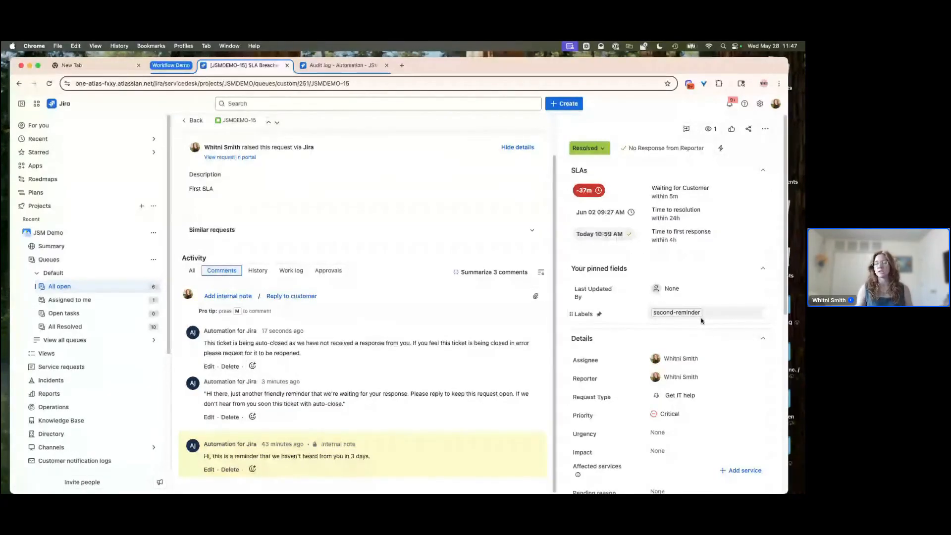
click(350, 66)
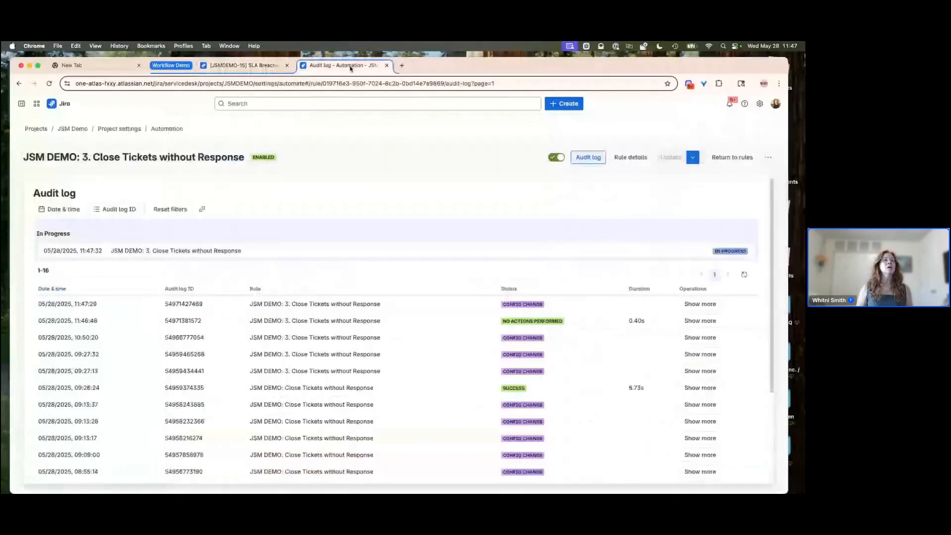
click(732, 157)
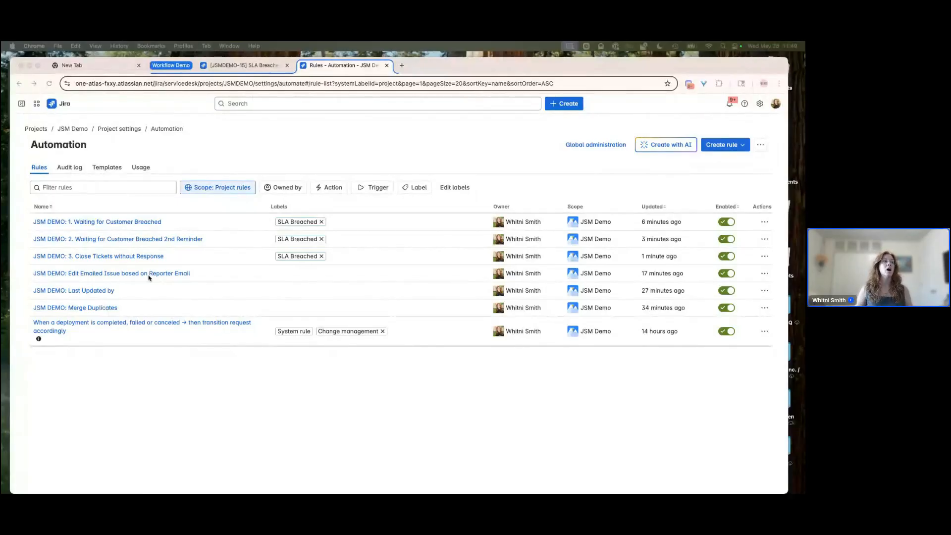
- Open the JSM Demo project settings and view the Fix an account problem service request type's form
click(247, 69)
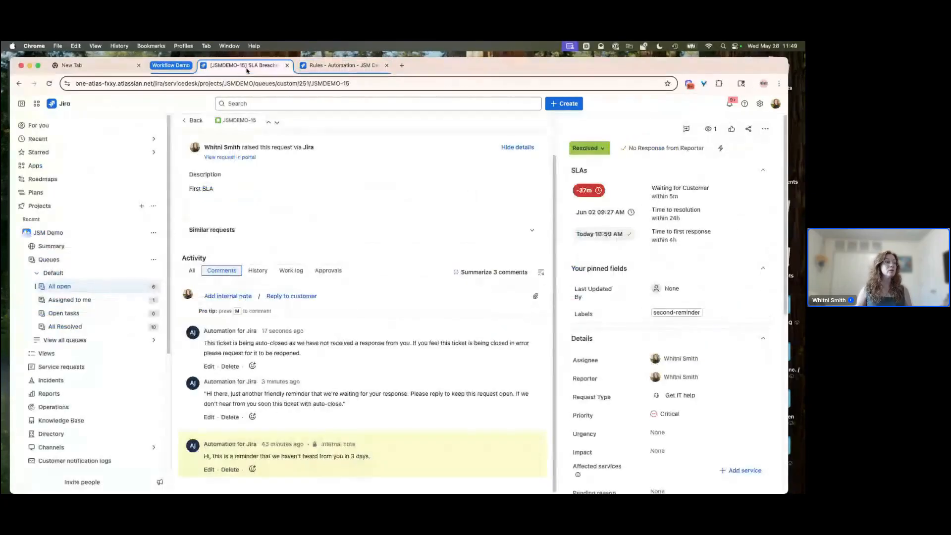
click(154, 232)
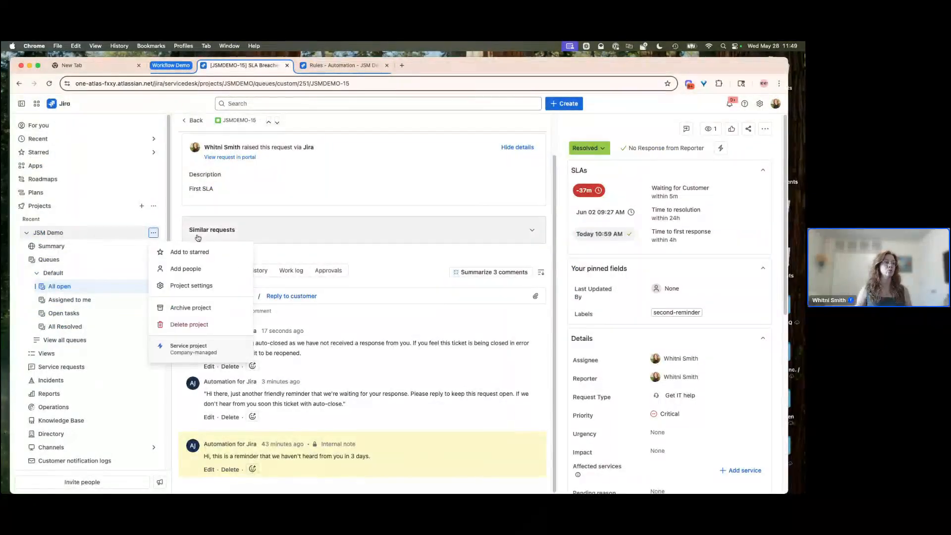
click(200, 290)
click(69, 289)
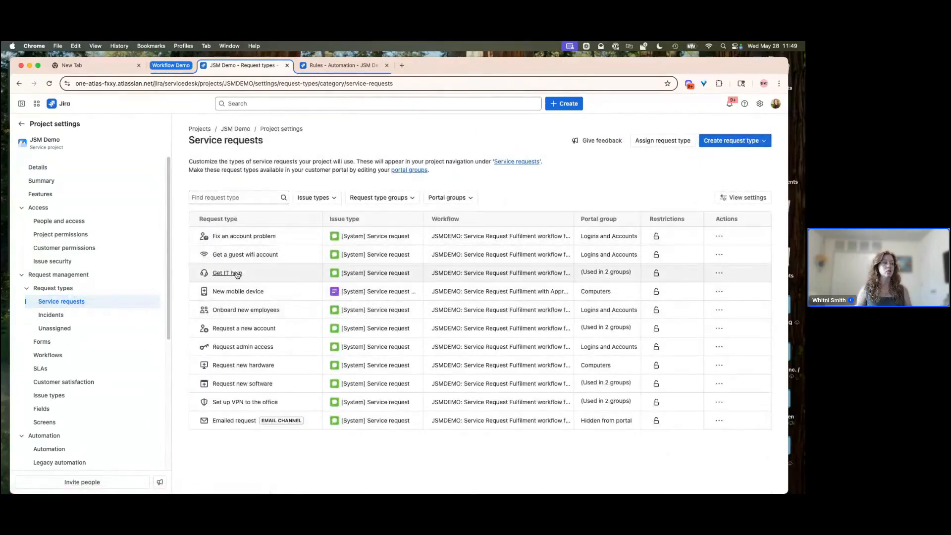
click(241, 237)
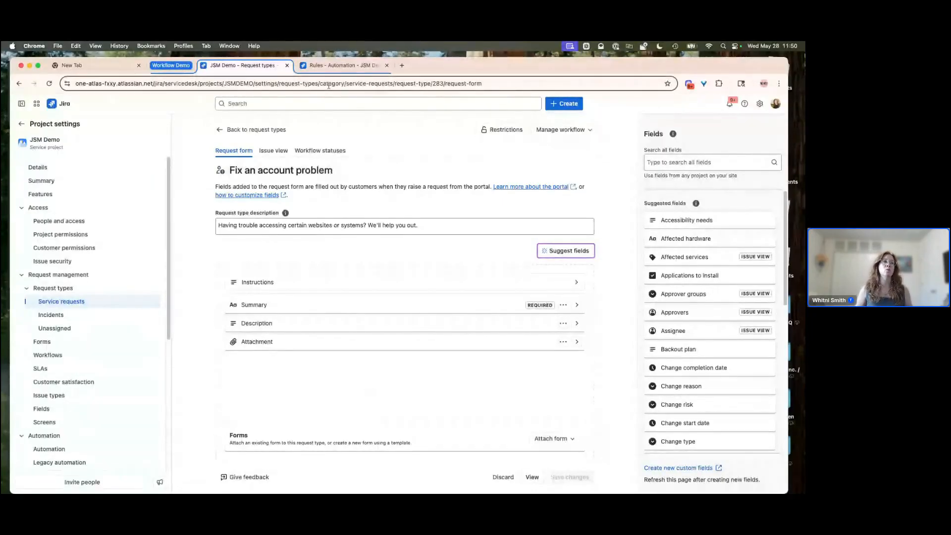
- Review the Edit Emailed Issue based on Reporter Email and Last Updated by rules from the automation rules list
click(341, 65)
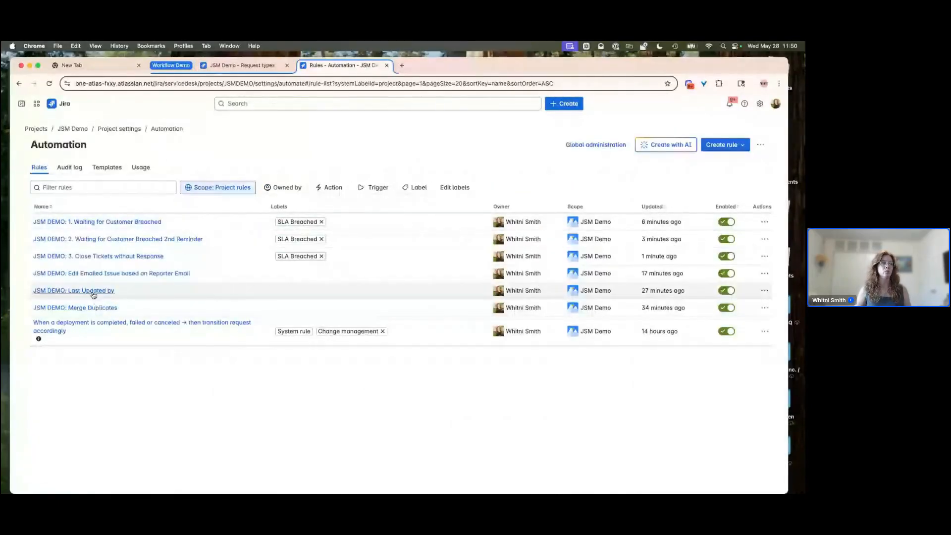
click(92, 273)
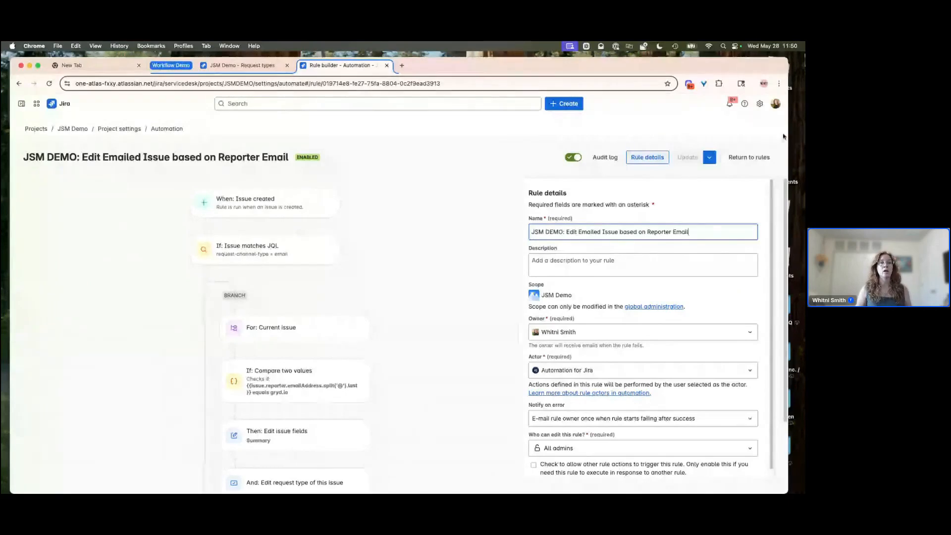
click(749, 157)
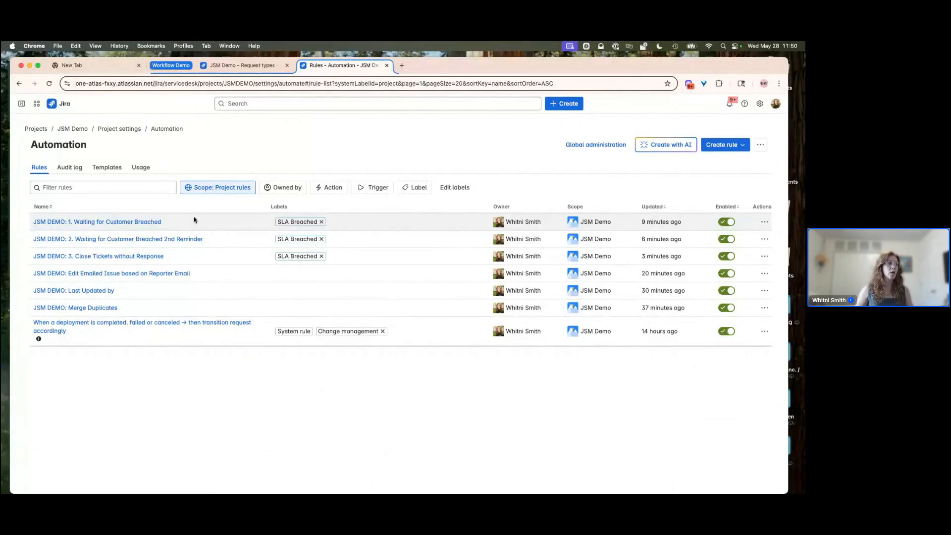
click(76, 290)
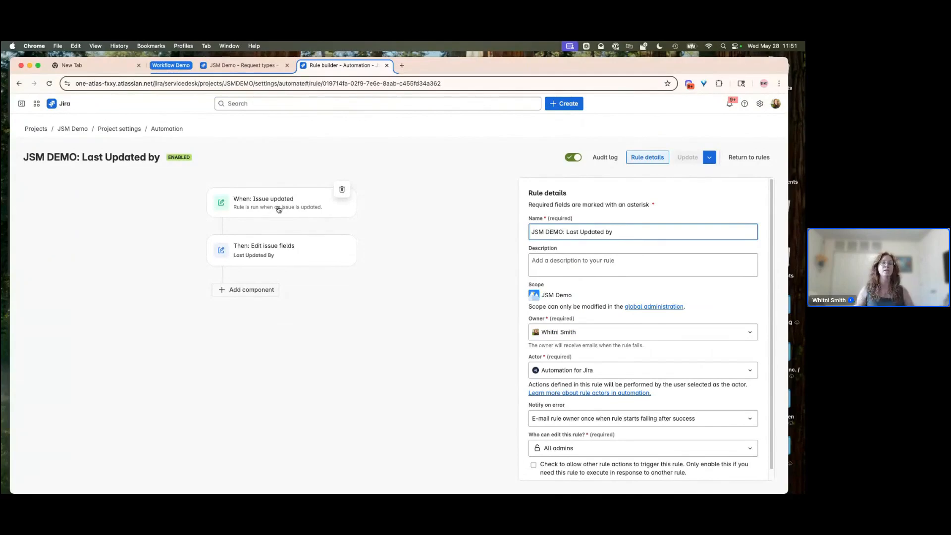
click(743, 158)
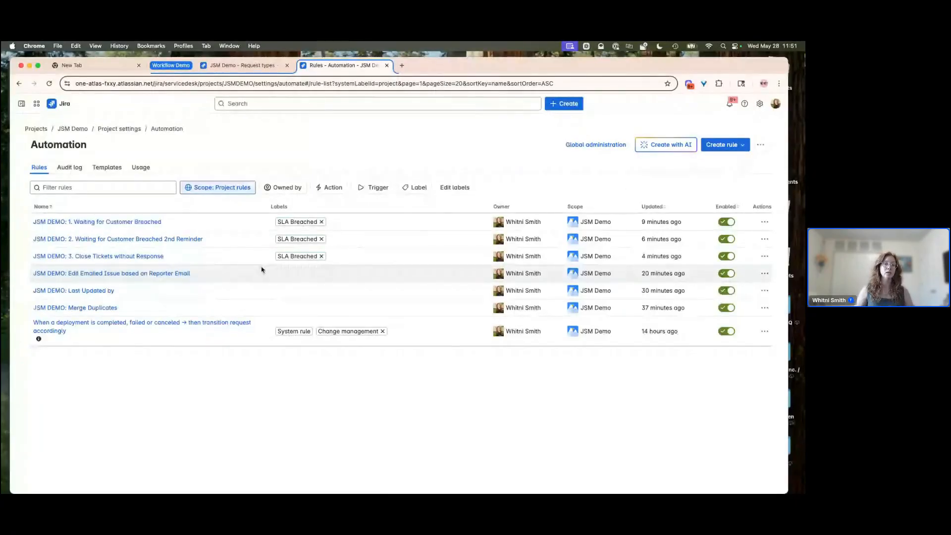
- Open the JSM DEMO: 1. Waiting for Customer Breached rule and review its trigger, comment and edit-labels actions
click(85, 223)
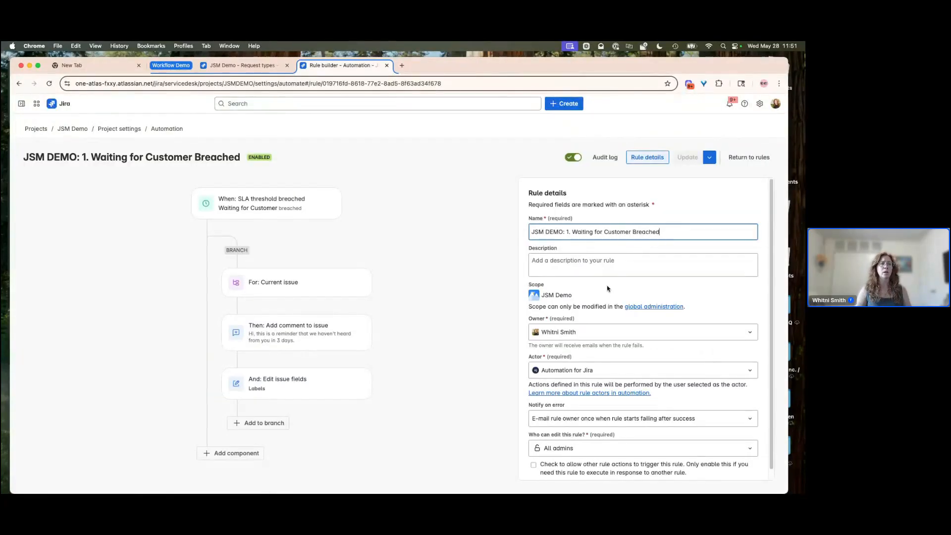
scroll(688, 357, down, 1)
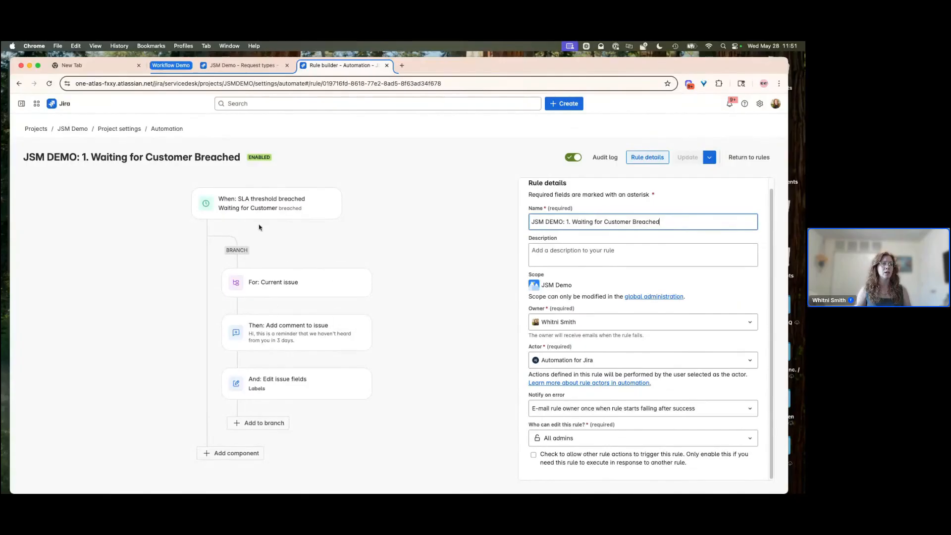
click(264, 203)
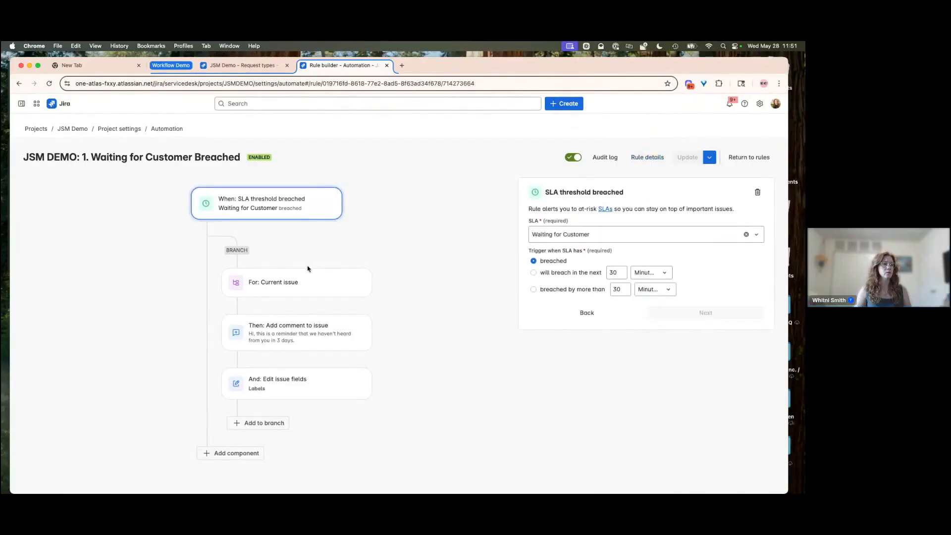
click(282, 288)
click(291, 333)
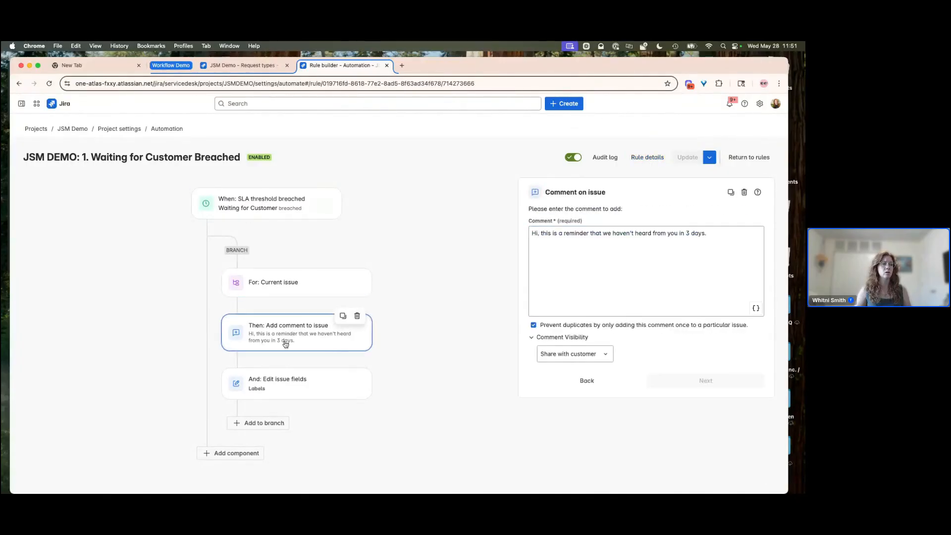
click(278, 380)
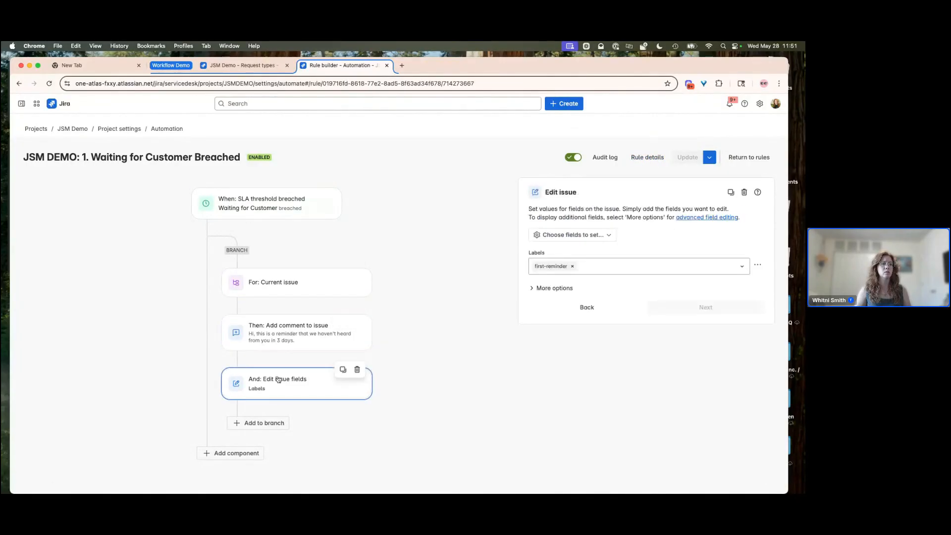
click(749, 157)
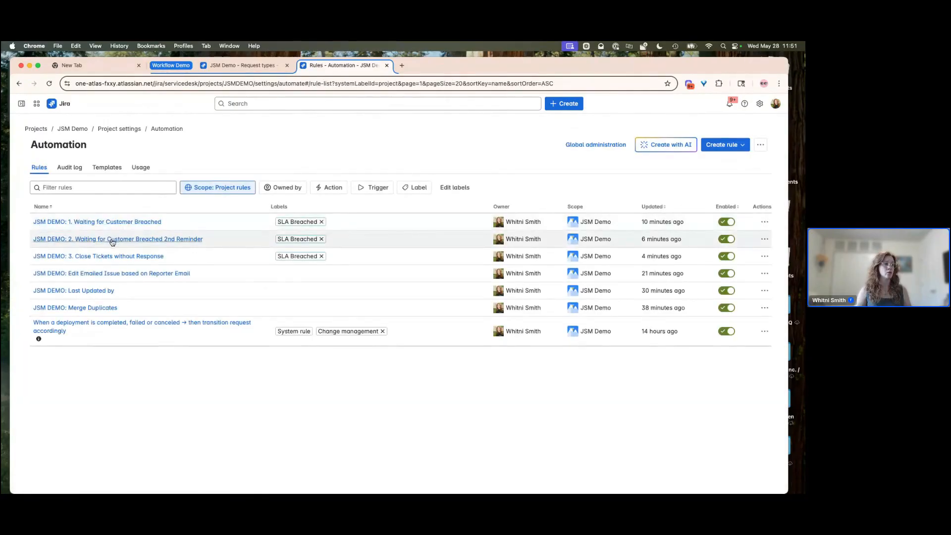
- Open the JSM DEMO: 2. Waiting for Customer Breached 2nd Reminder rule and review its scheduled trigger's JQL query
click(112, 240)
click(271, 204)
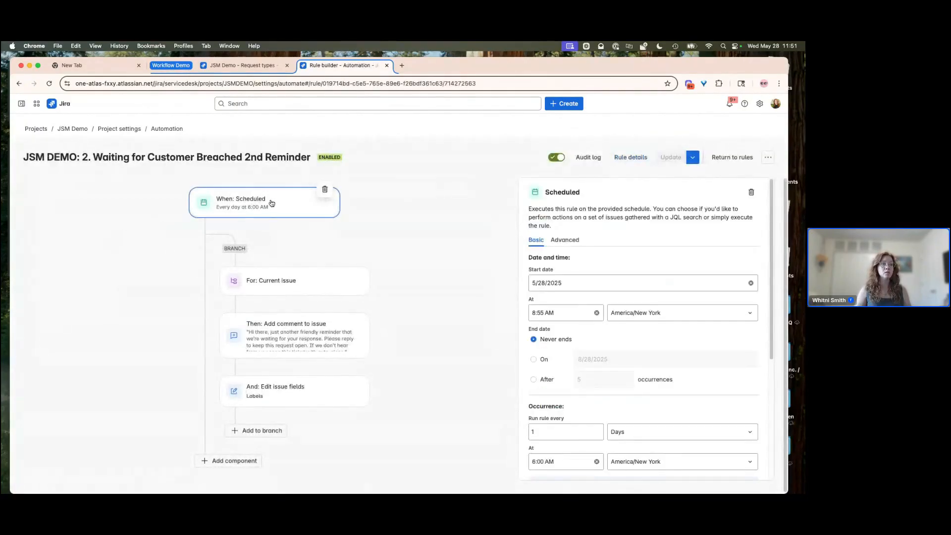
scroll(591, 361, down, 5)
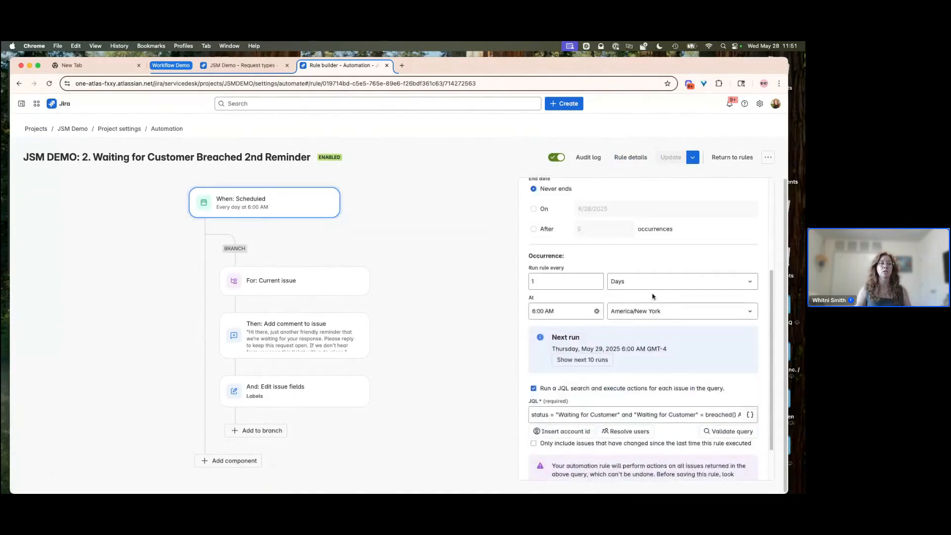
click(553, 367)
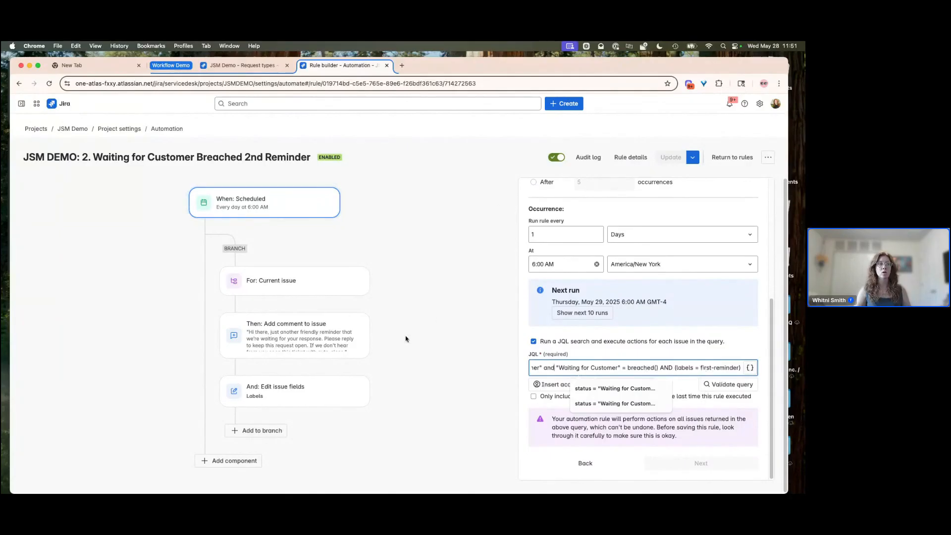
click(439, 304)
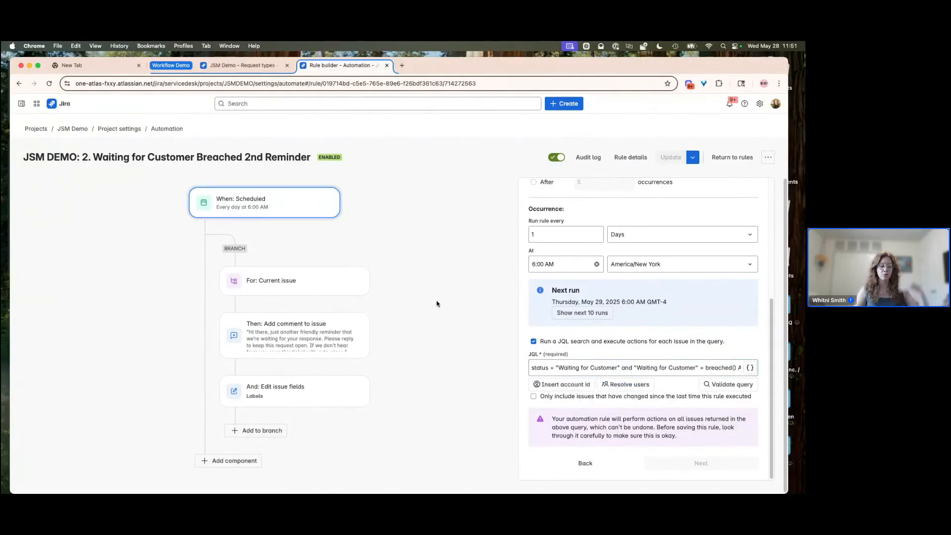